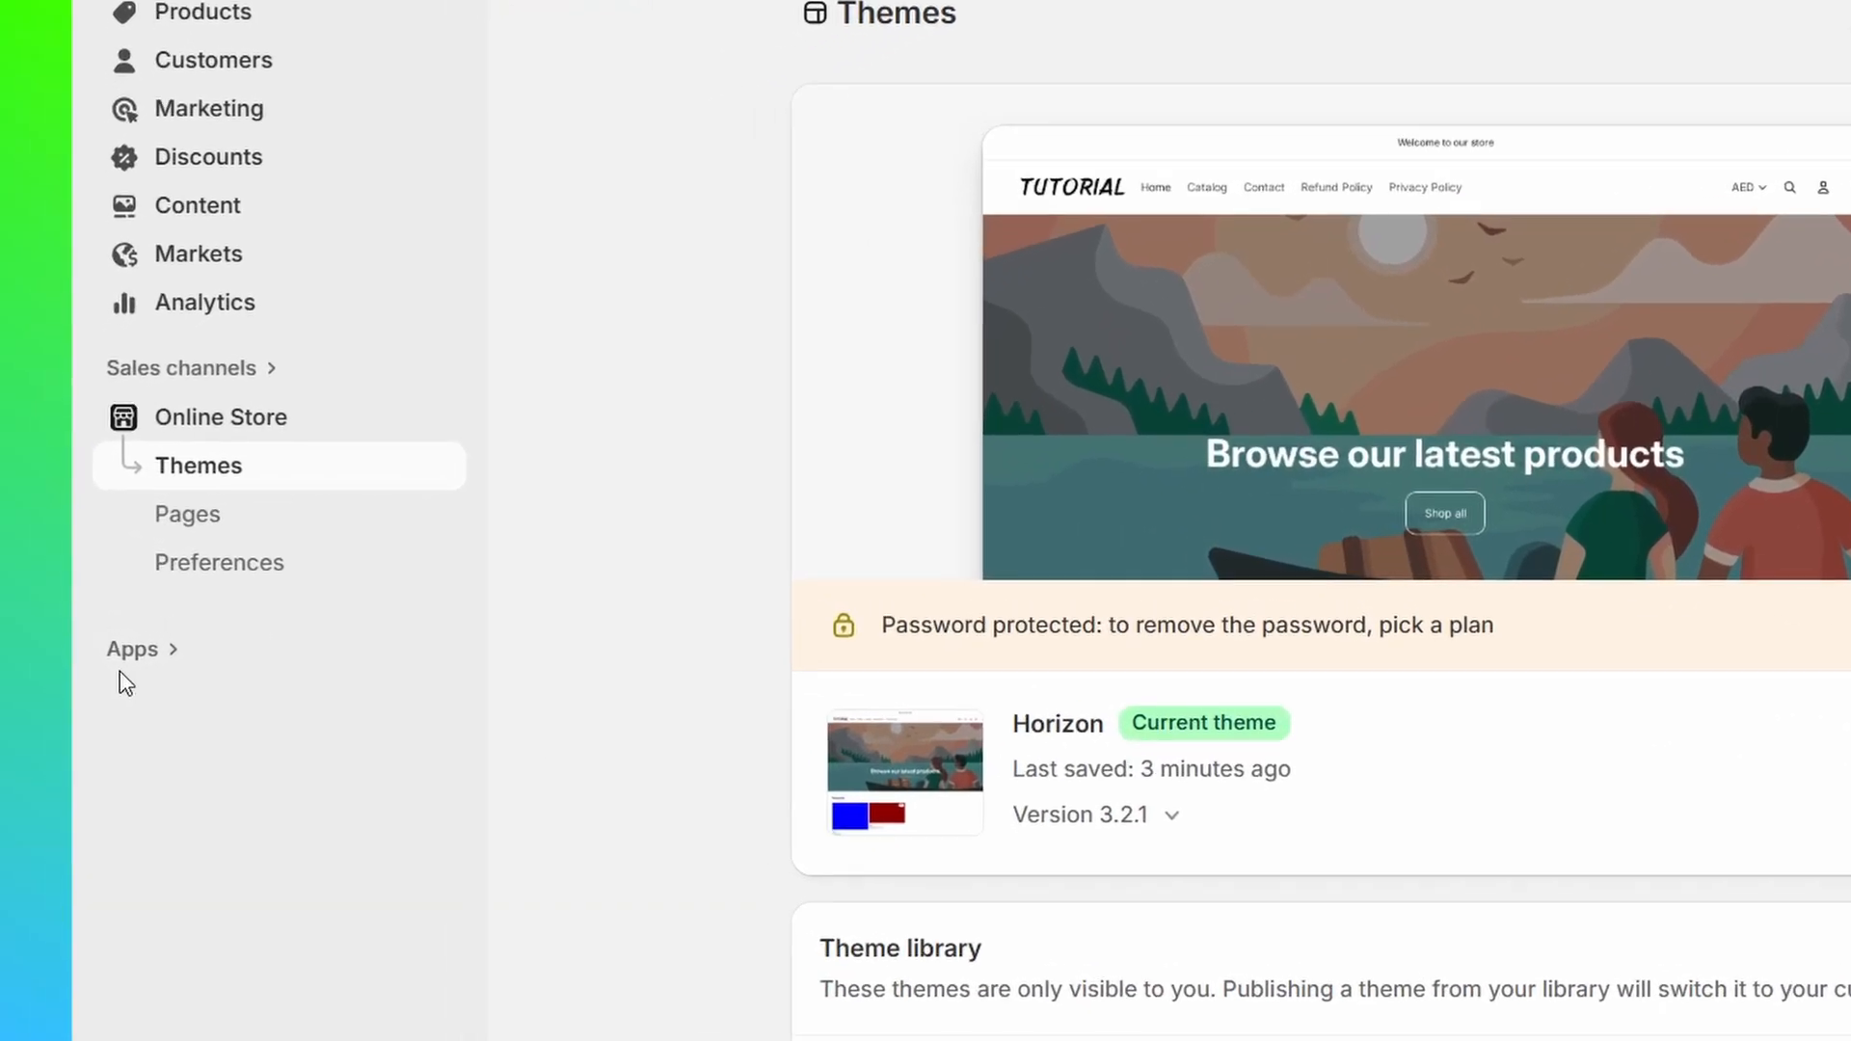
Step: Open the Shopify App Store by way of the recommended apps for the store
{"action": "left_click", "coordinate": [162, 665]}
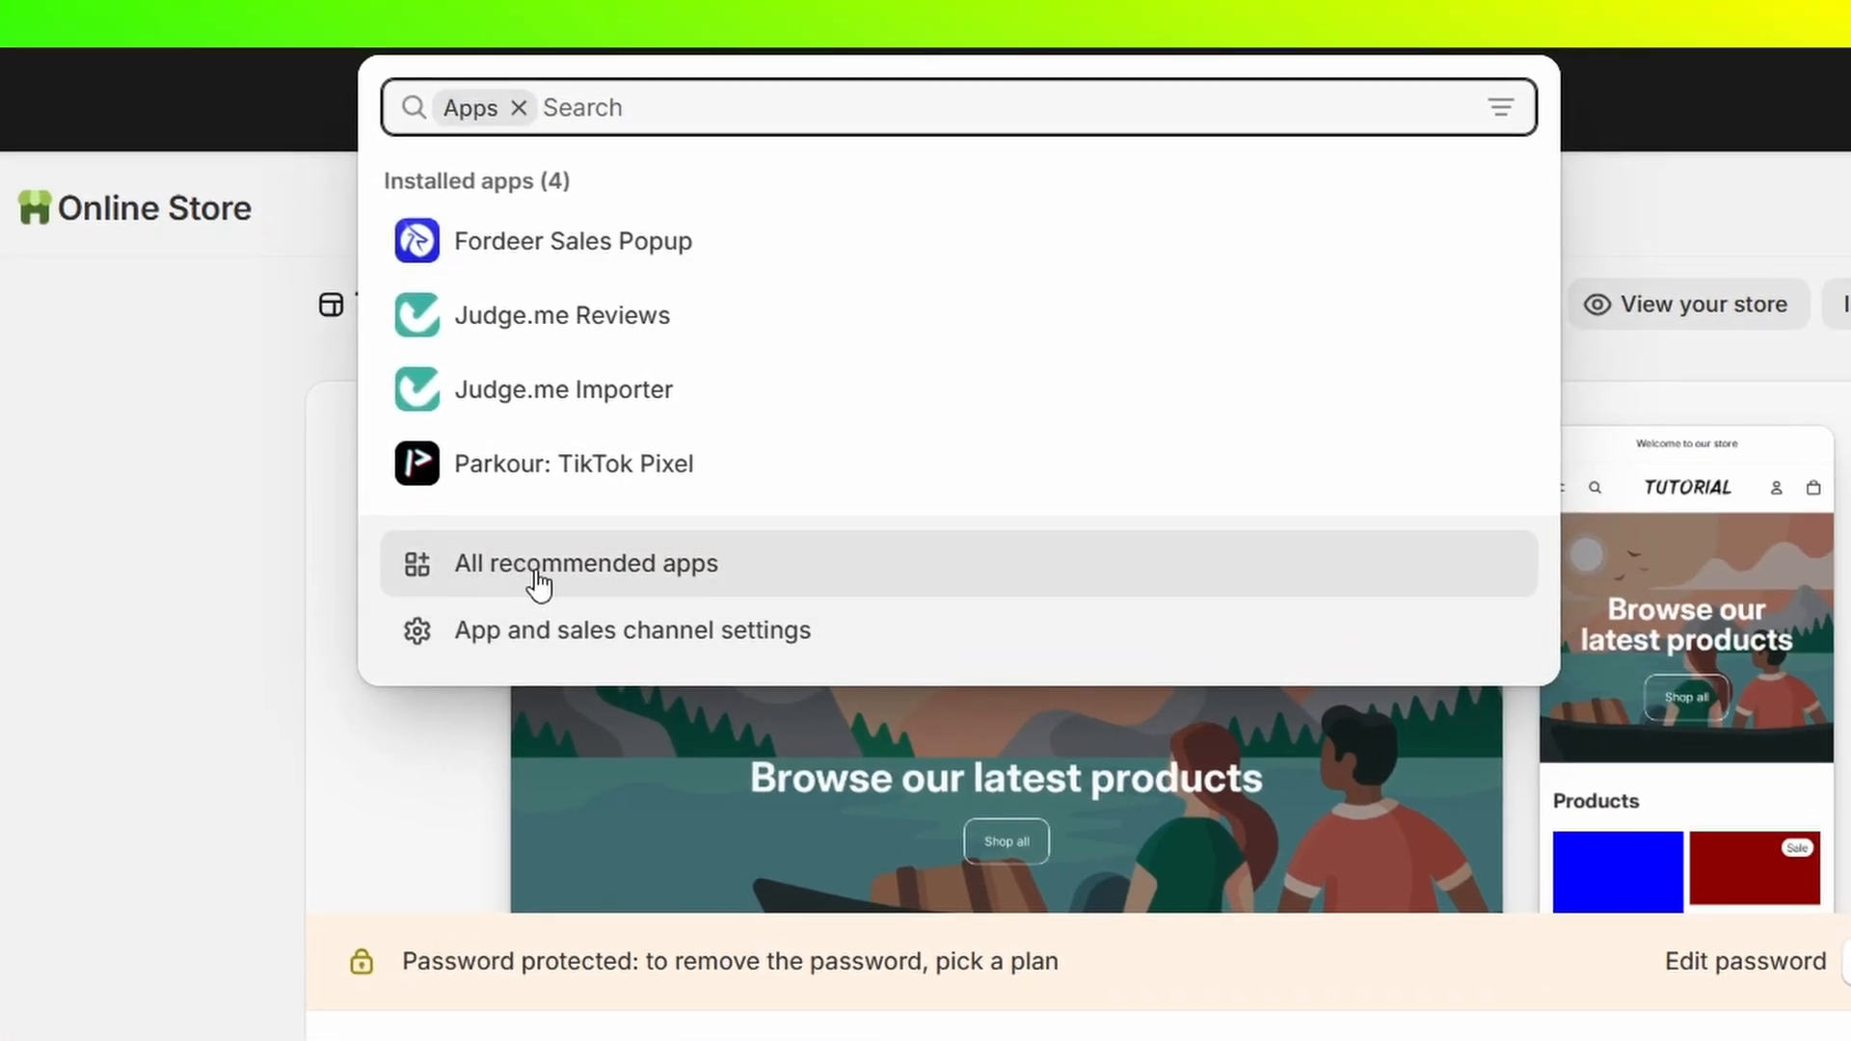
{"action": "left_click", "coordinate": [537, 581]}
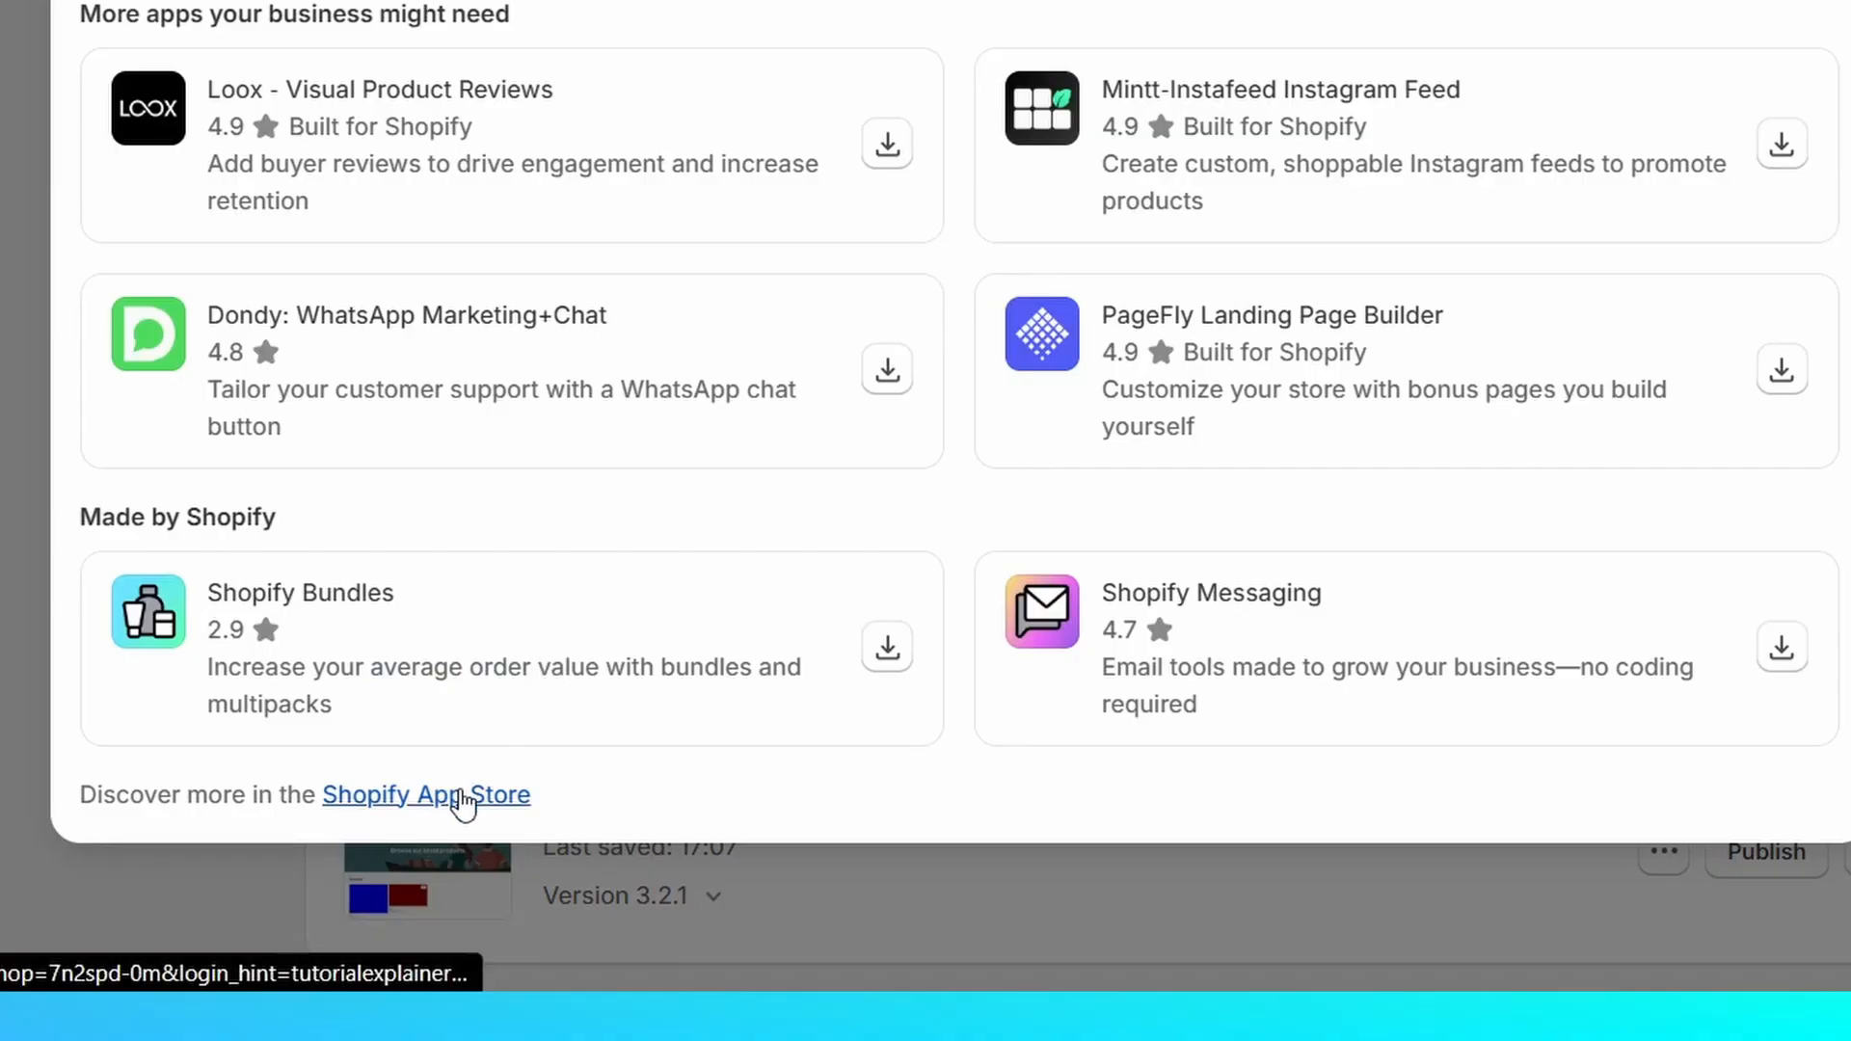
{"action": "left_click", "coordinate": [465, 798]}
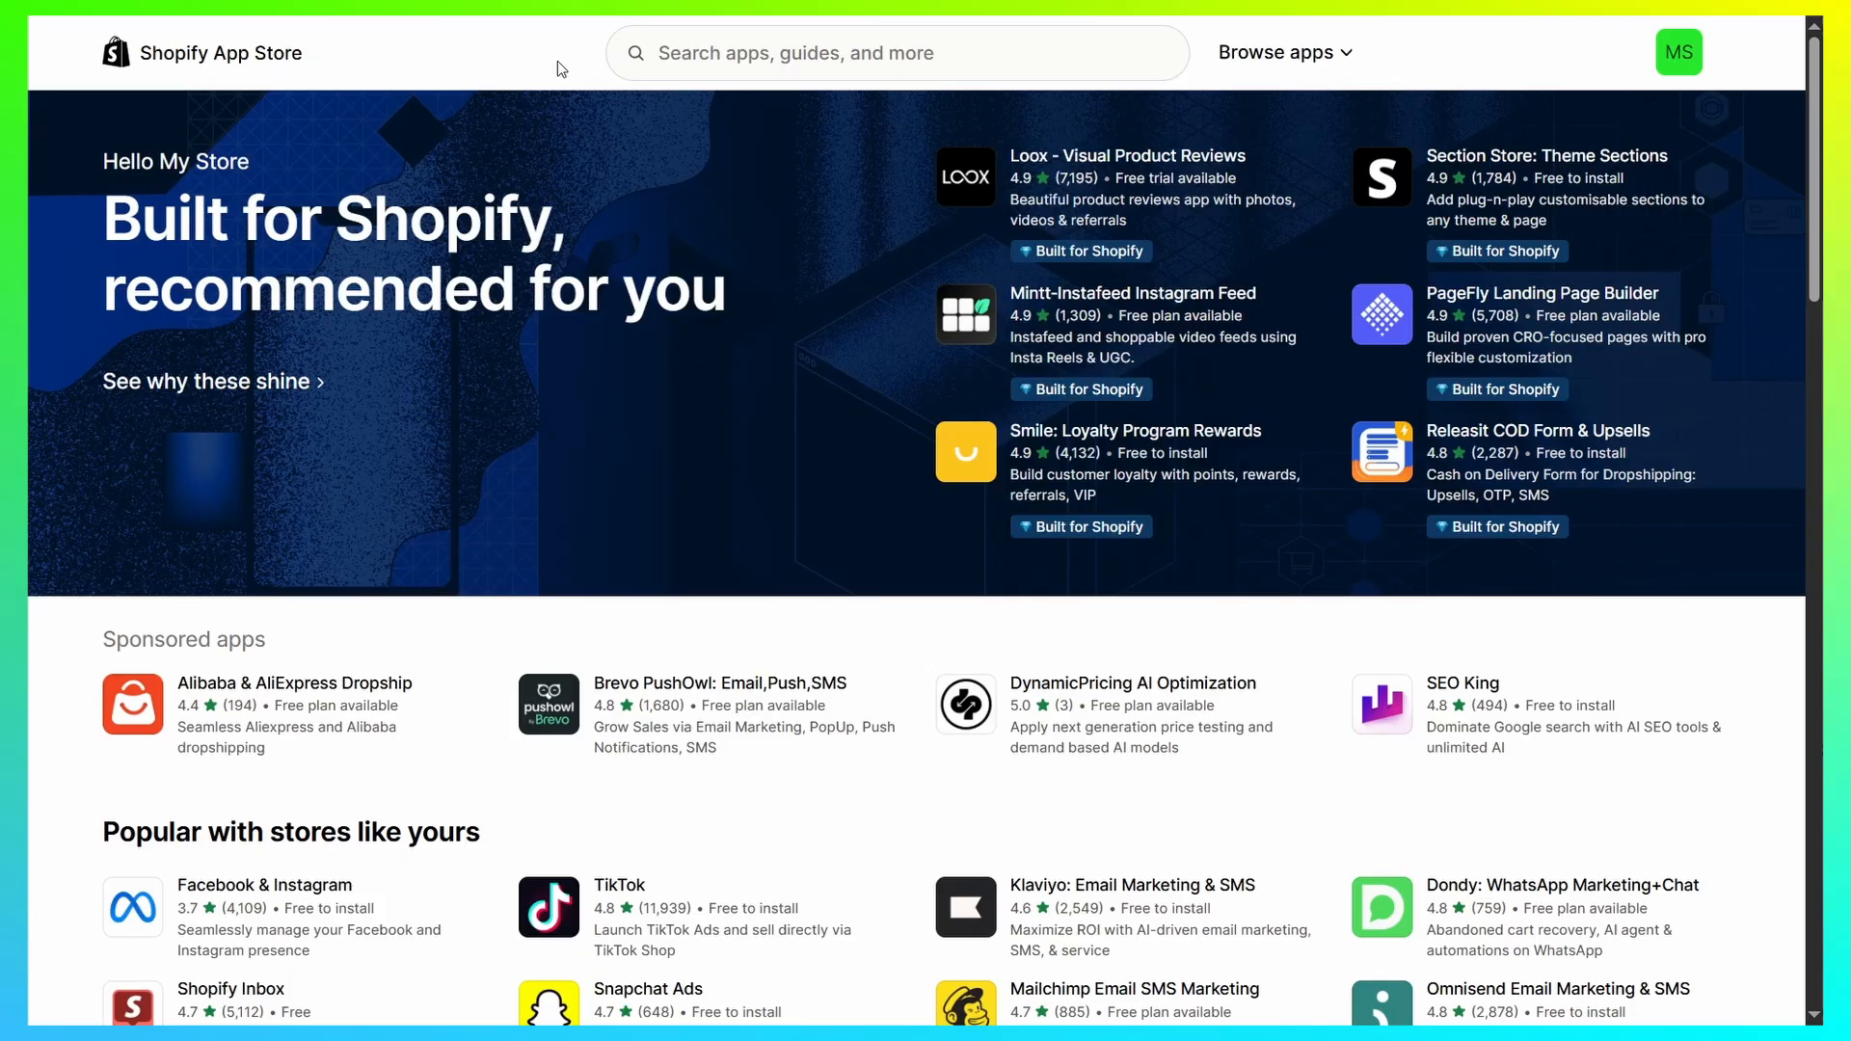
Step: Search the app store for "Essential estimate" and open the Essential Estimated Delivery listing
{"action": "left_click", "coordinate": [706, 53]}
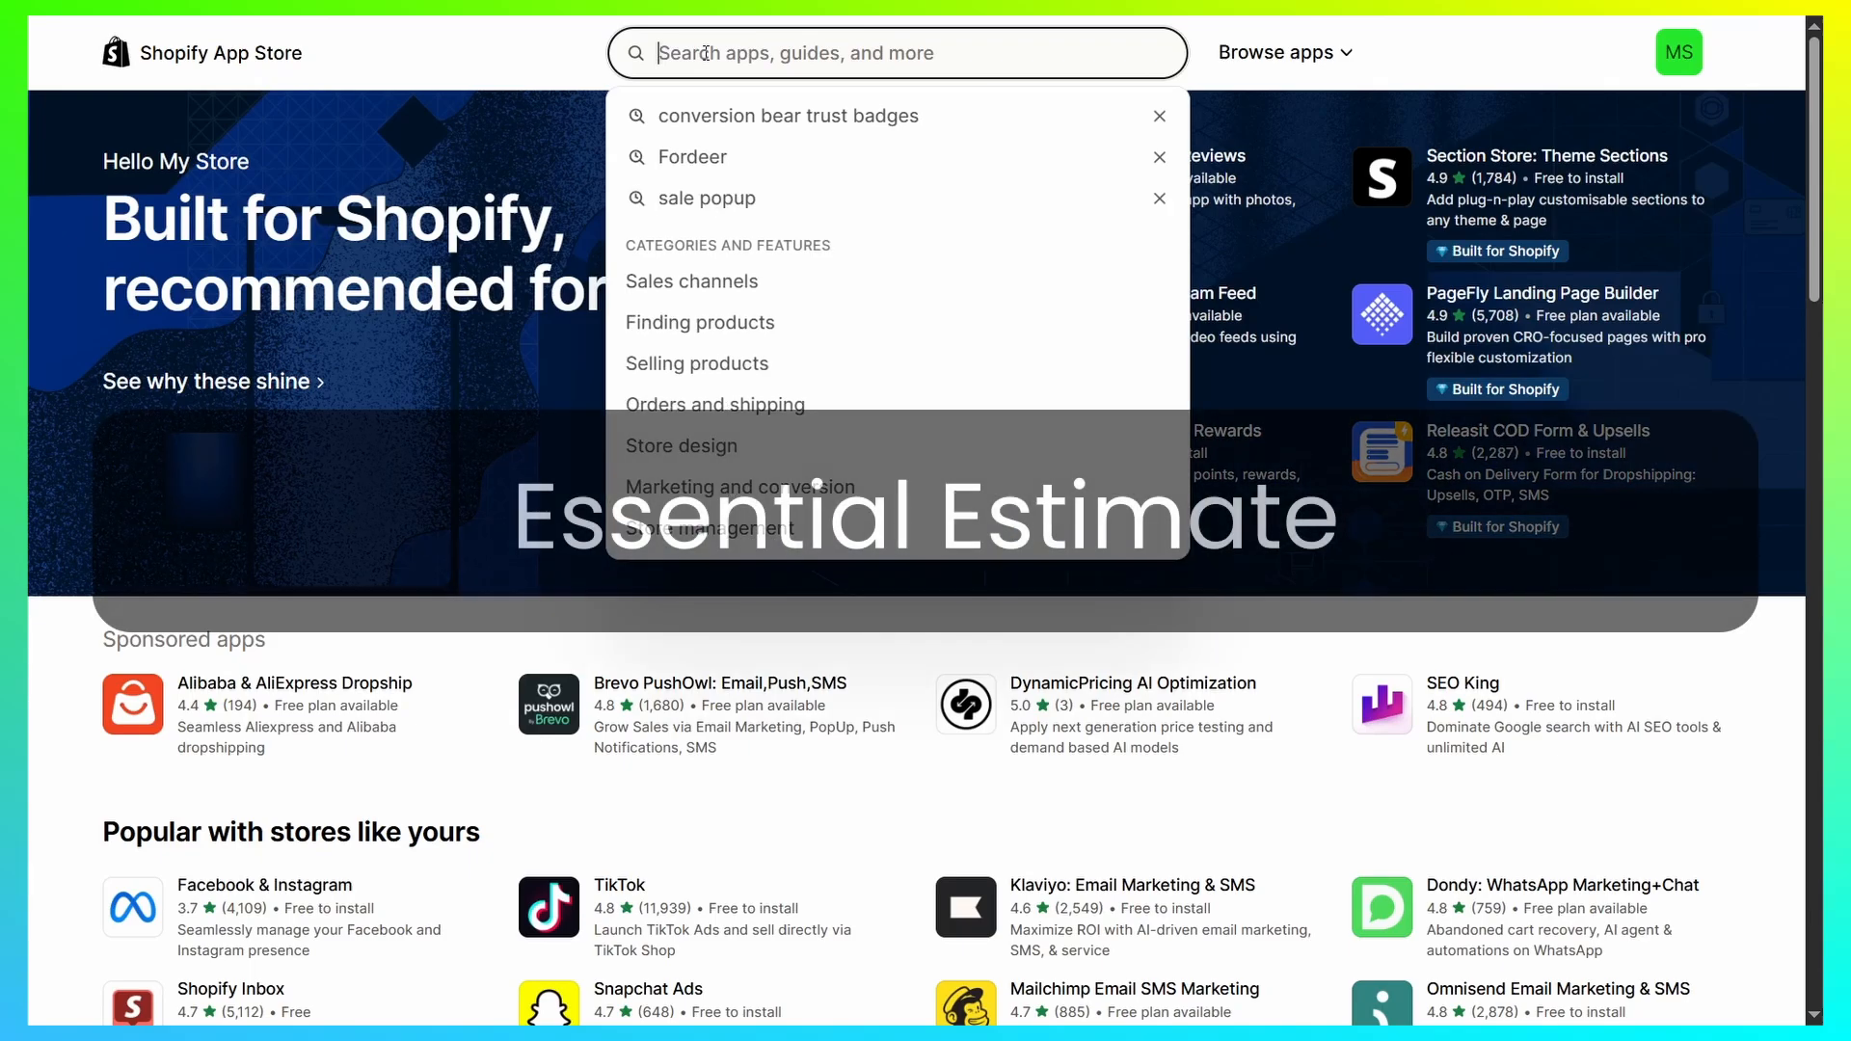
{"action": "type", "text": "Essential estimate"}
{"action": "key", "text": "Return"}
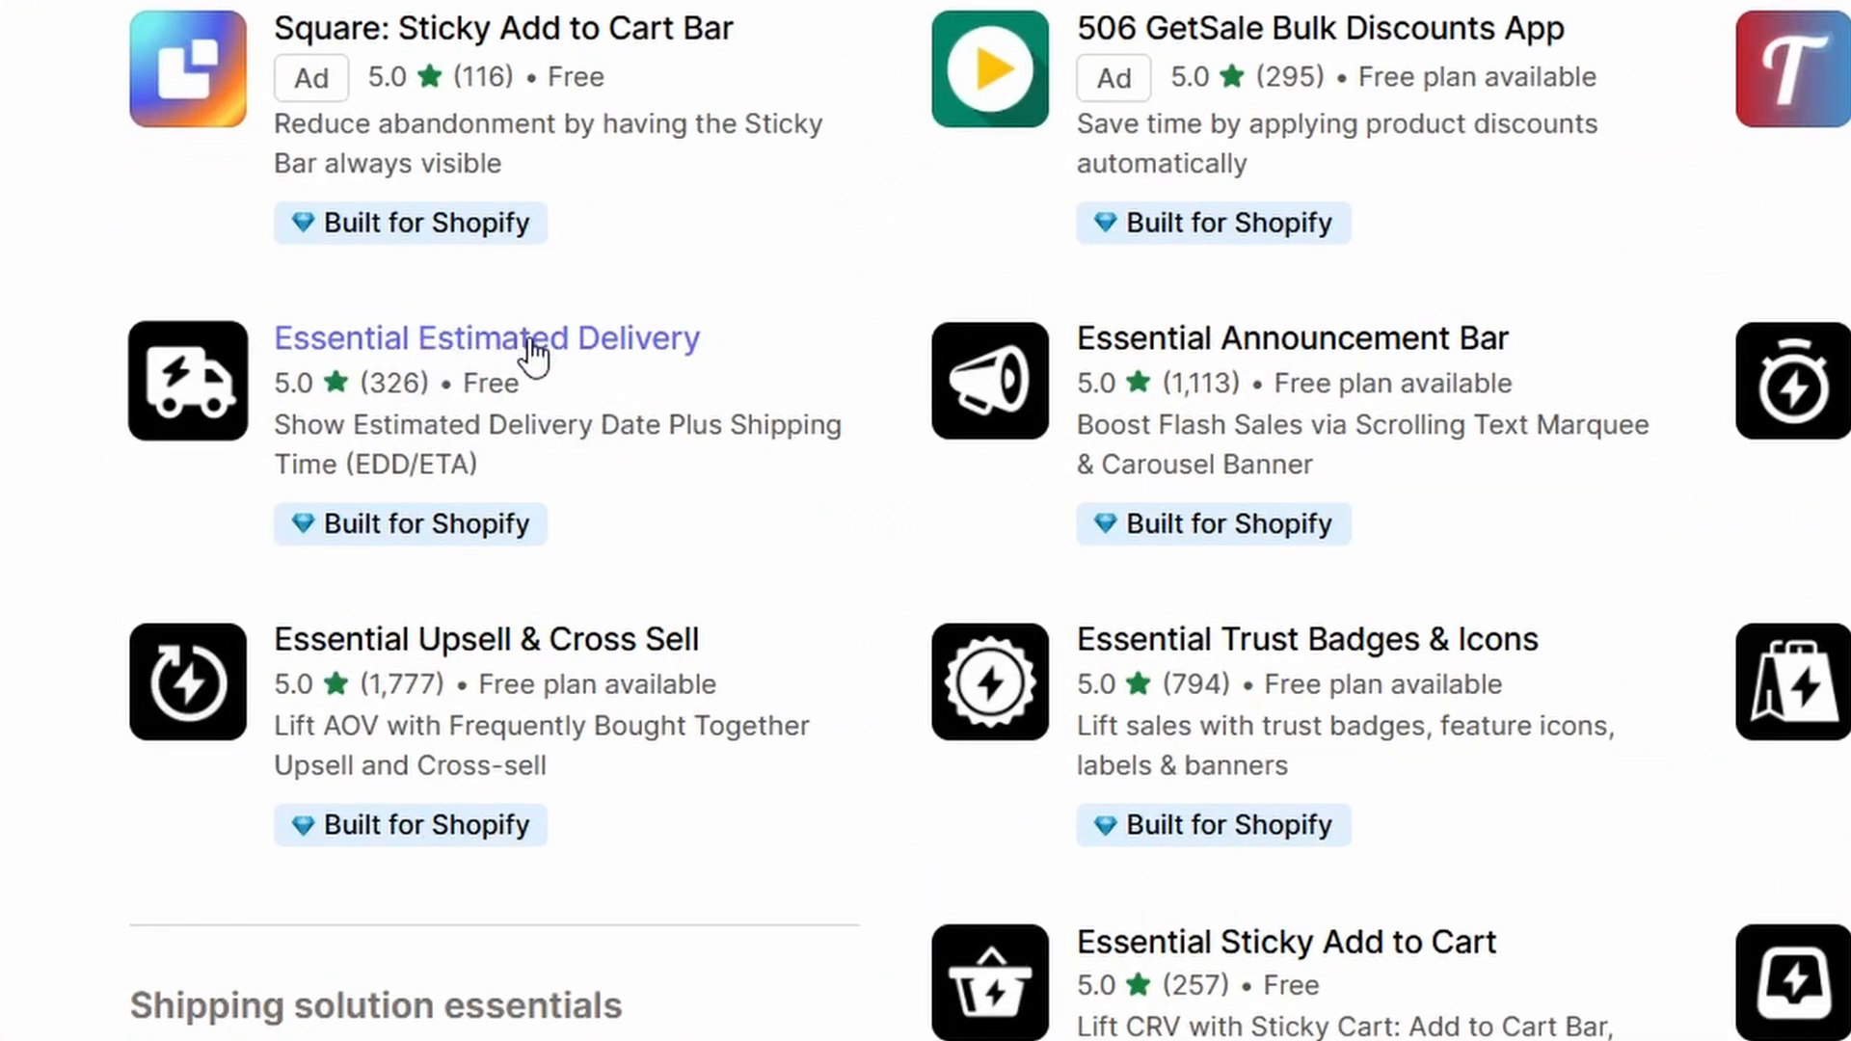
{"action": "left_click", "coordinate": [531, 345]}
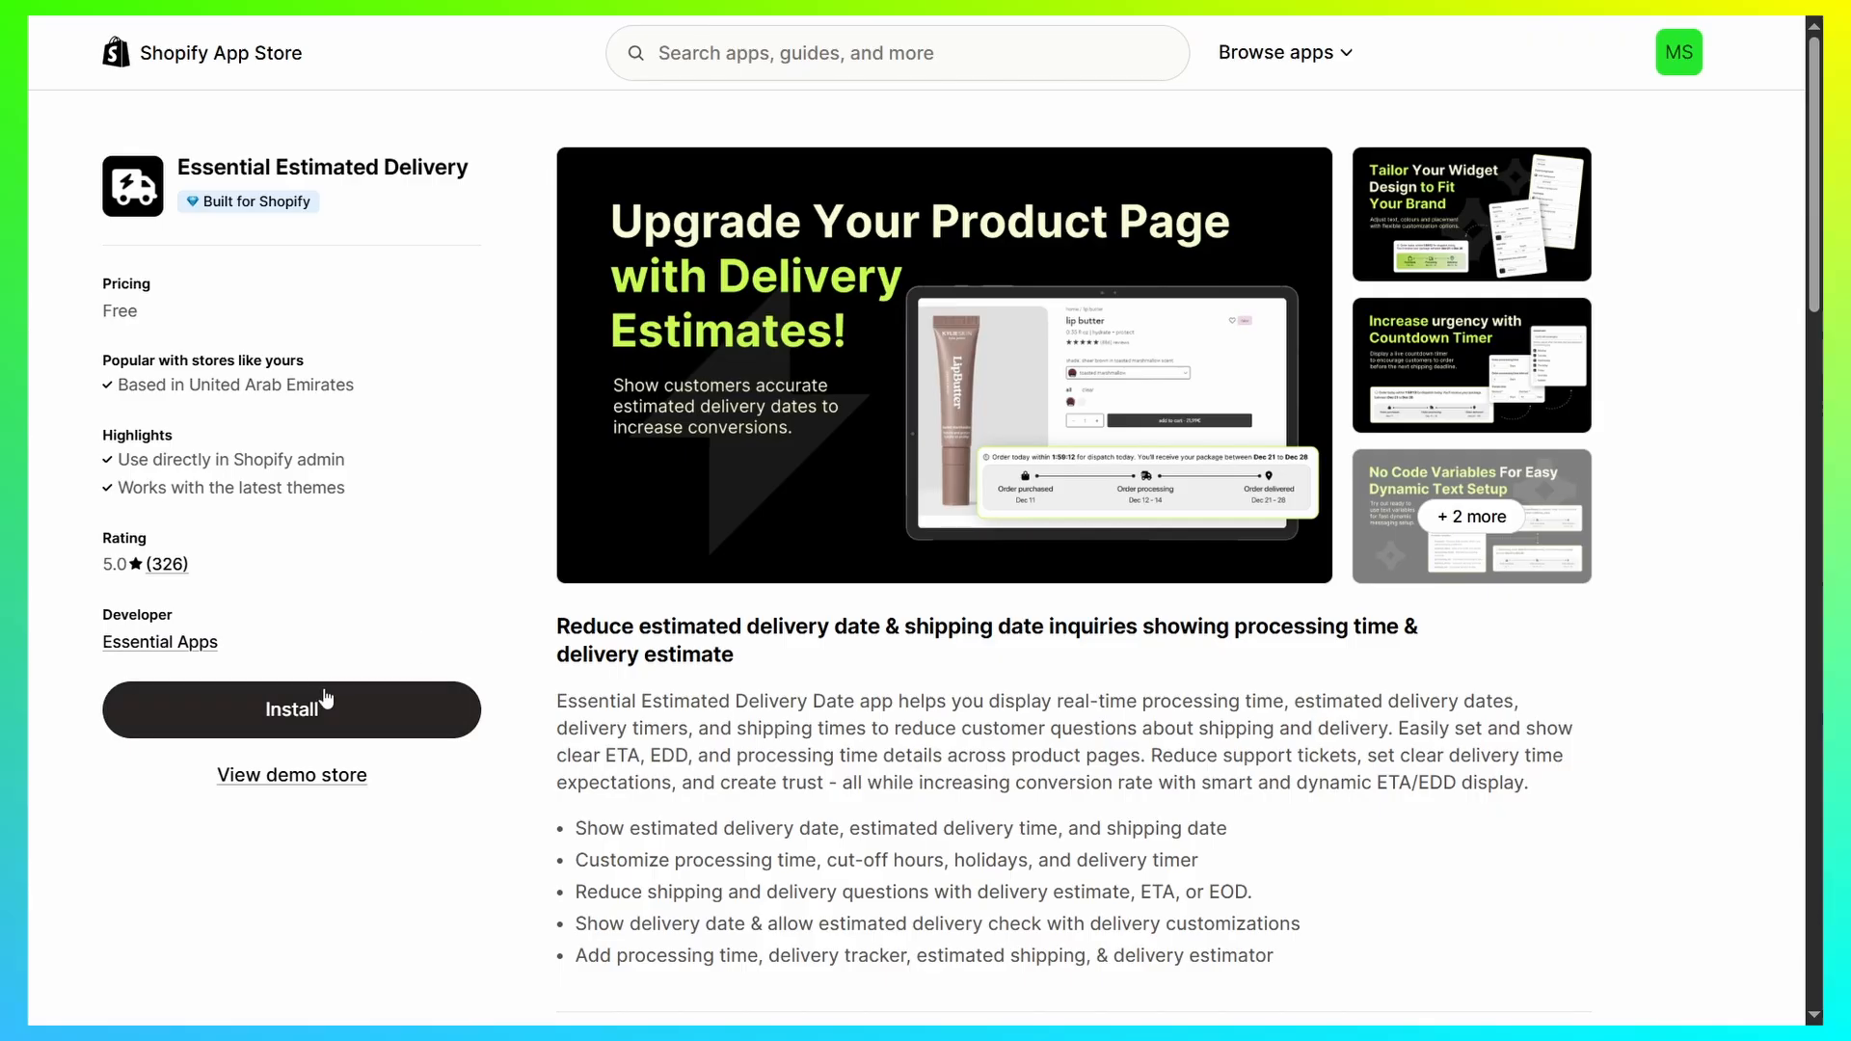
Step: Review the description of Essential Estimated Delivery and install the app, approving its requested data access
{"action": "scroll", "coordinate": [931, 729], "scroll_direction": "down", "scroll_amount": 1}
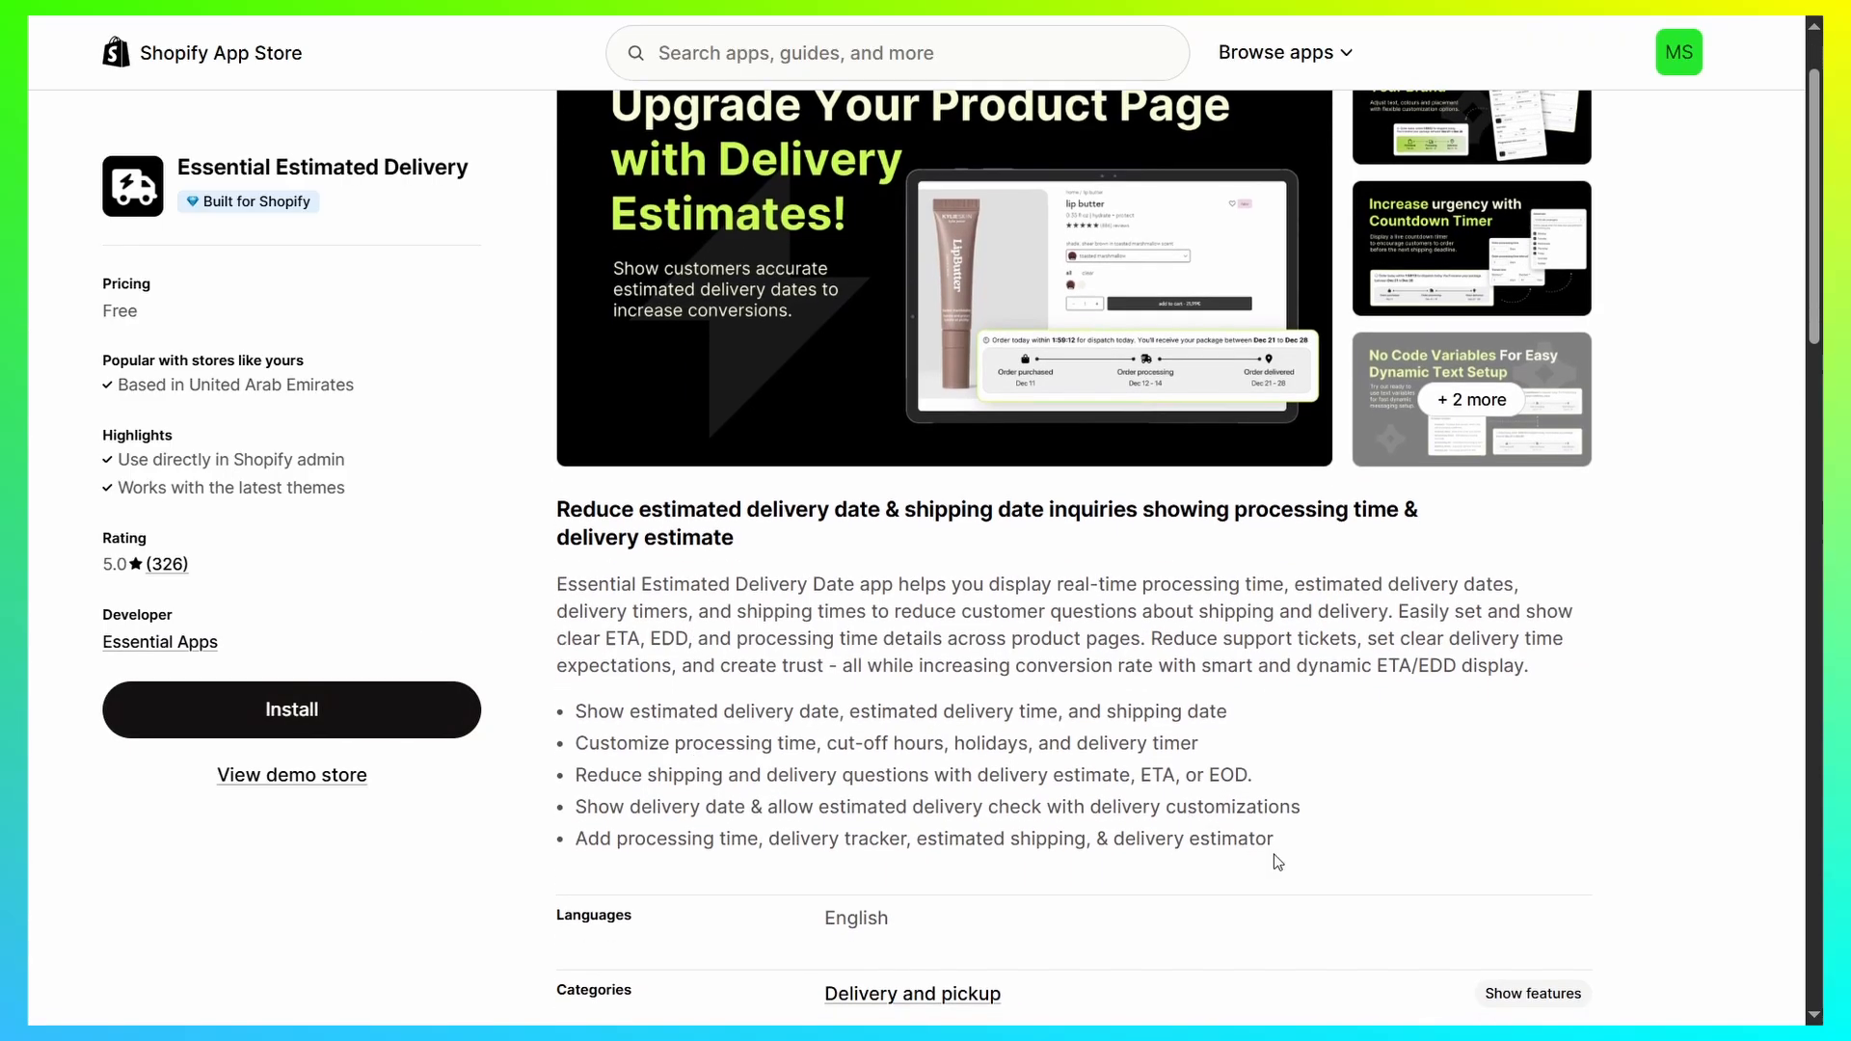
{"action": "left_click_drag", "start_coordinate": [1276, 851], "coordinate": [558, 582]}
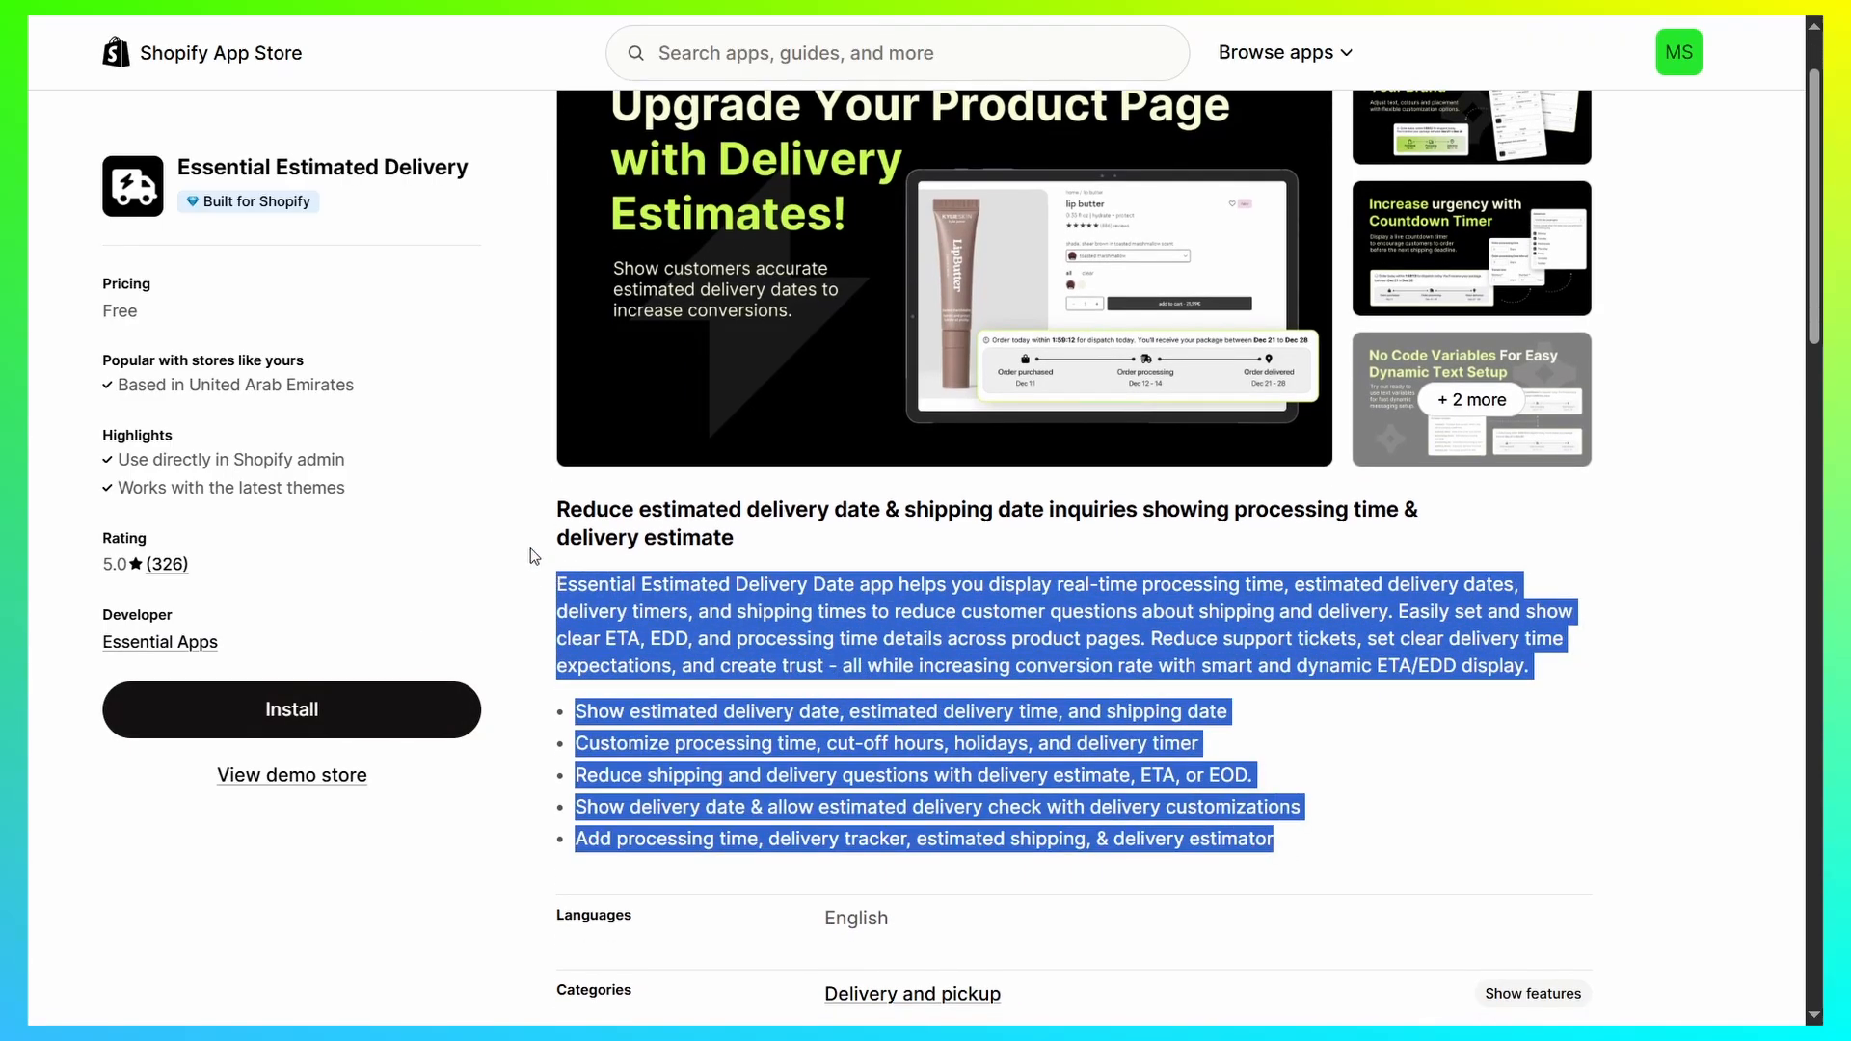
{"action": "left_click", "coordinate": [532, 556]}
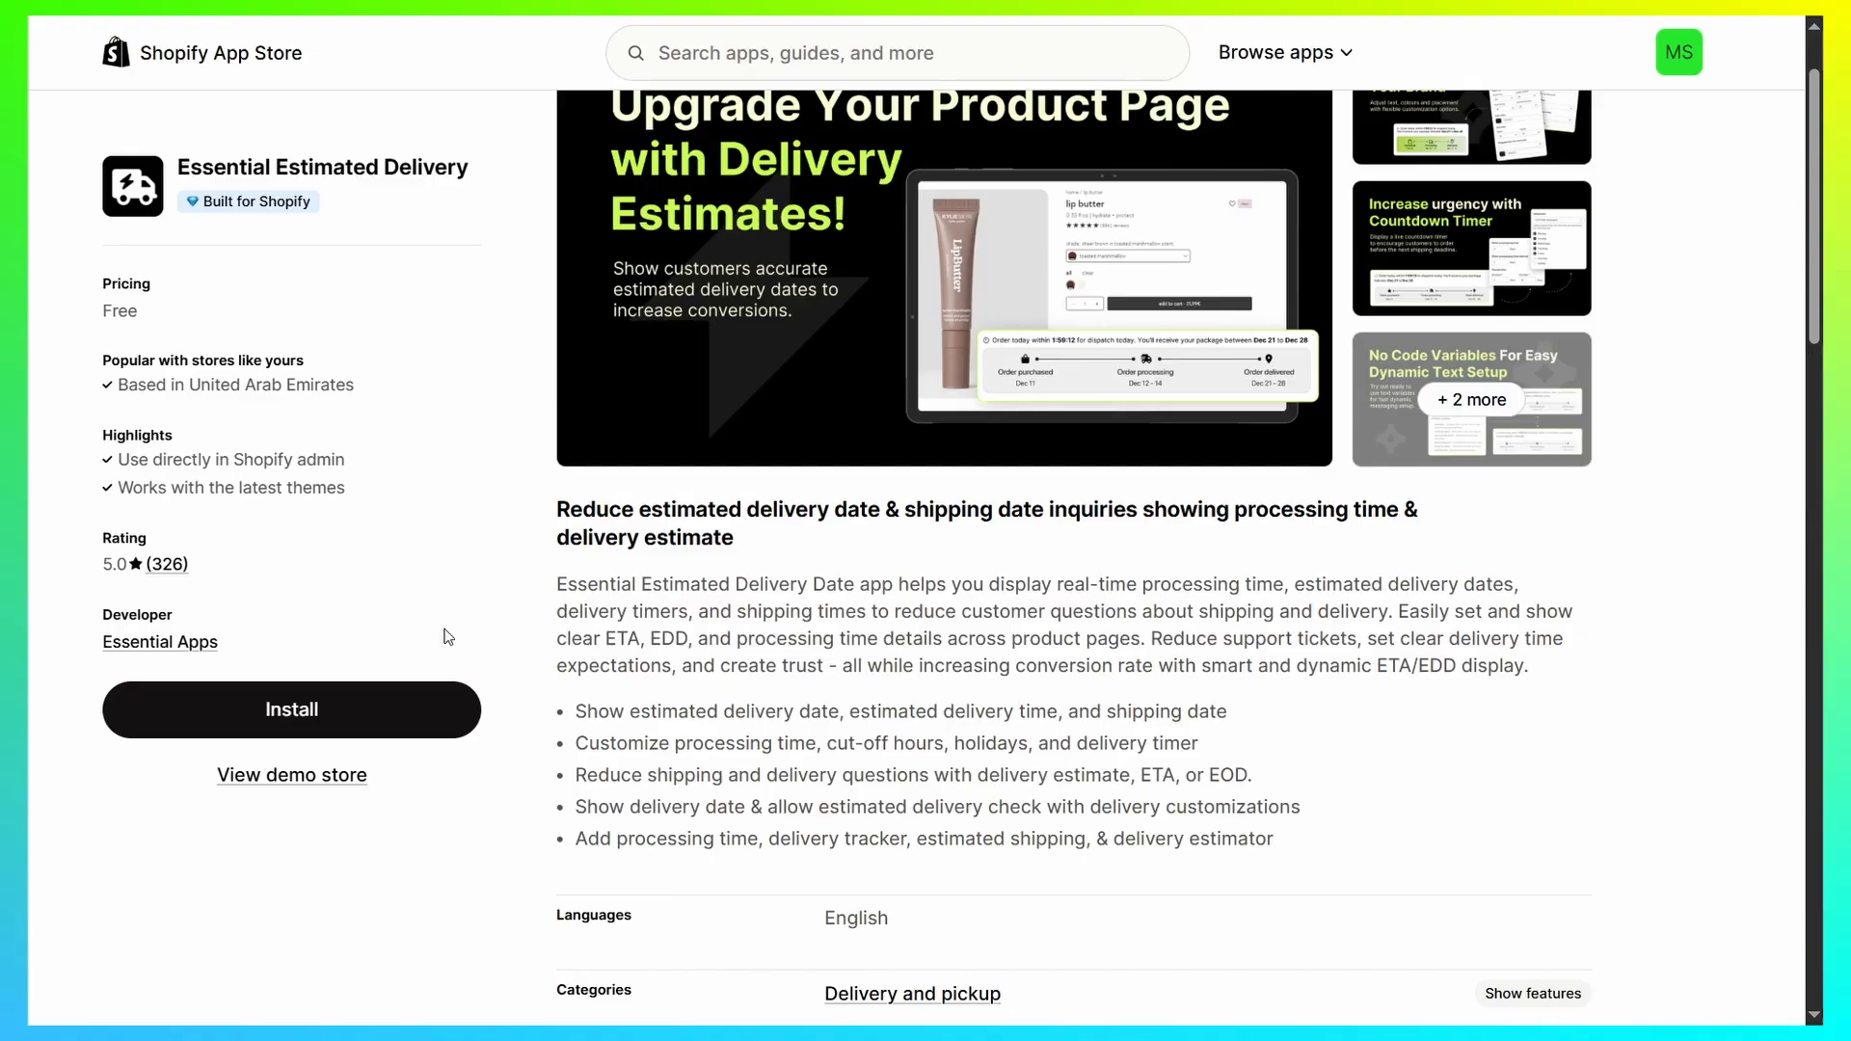
{"action": "left_click", "coordinate": [349, 710]}
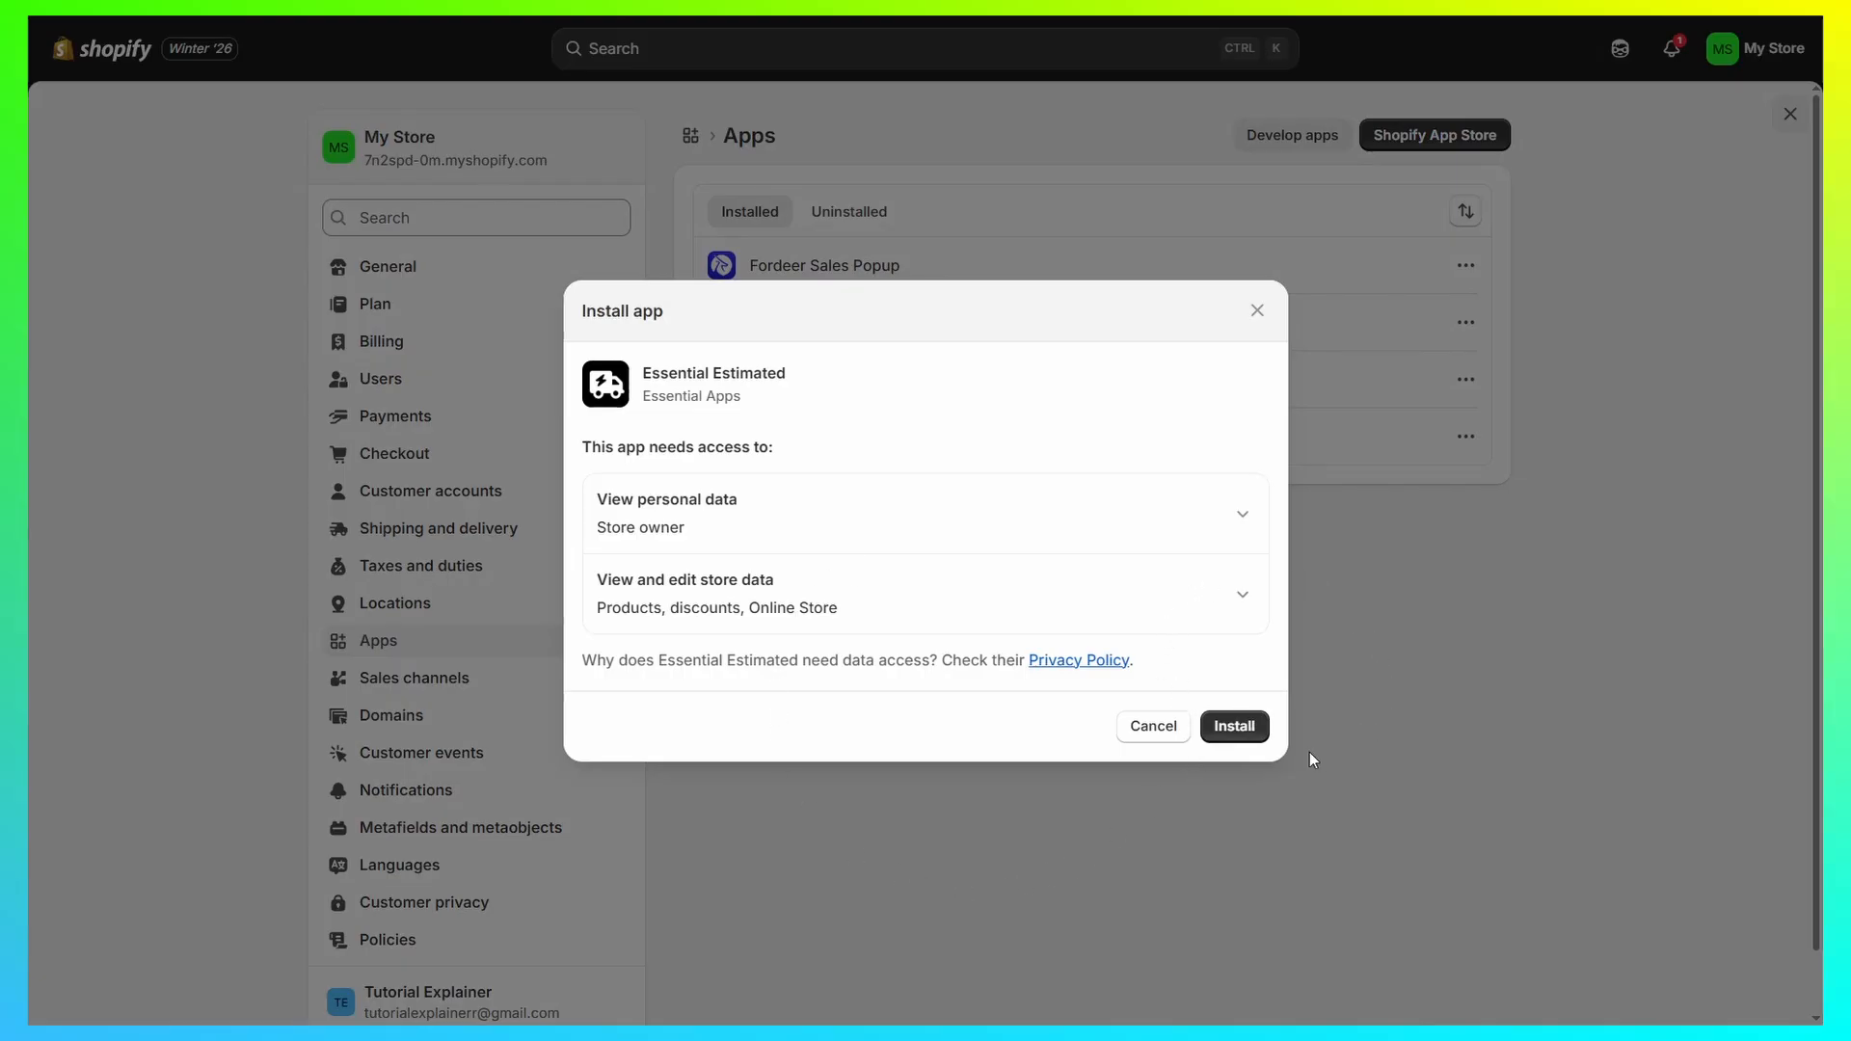
{"action": "left_click", "coordinate": [1252, 728]}
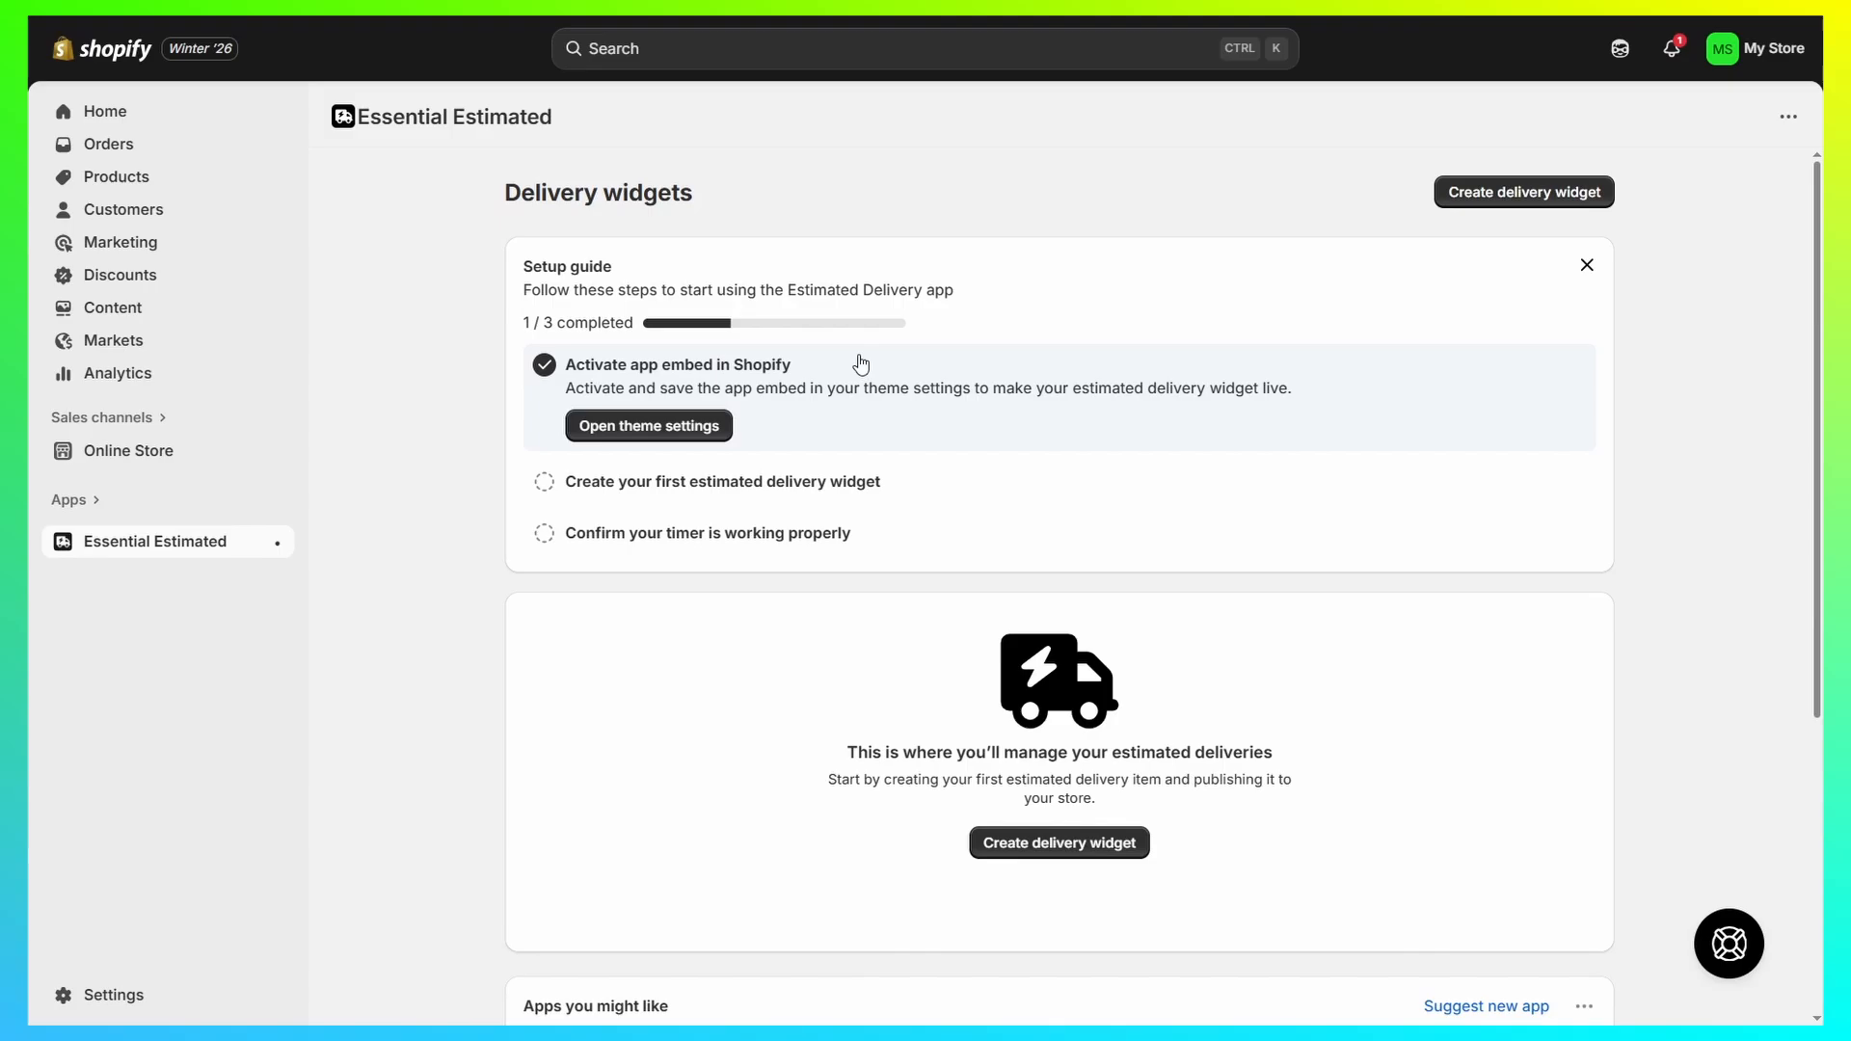
Step: Check the Estimated Delivery app embed in the theme settings and return to the Essential Estimated app
{"action": "left_click", "coordinate": [702, 428]}
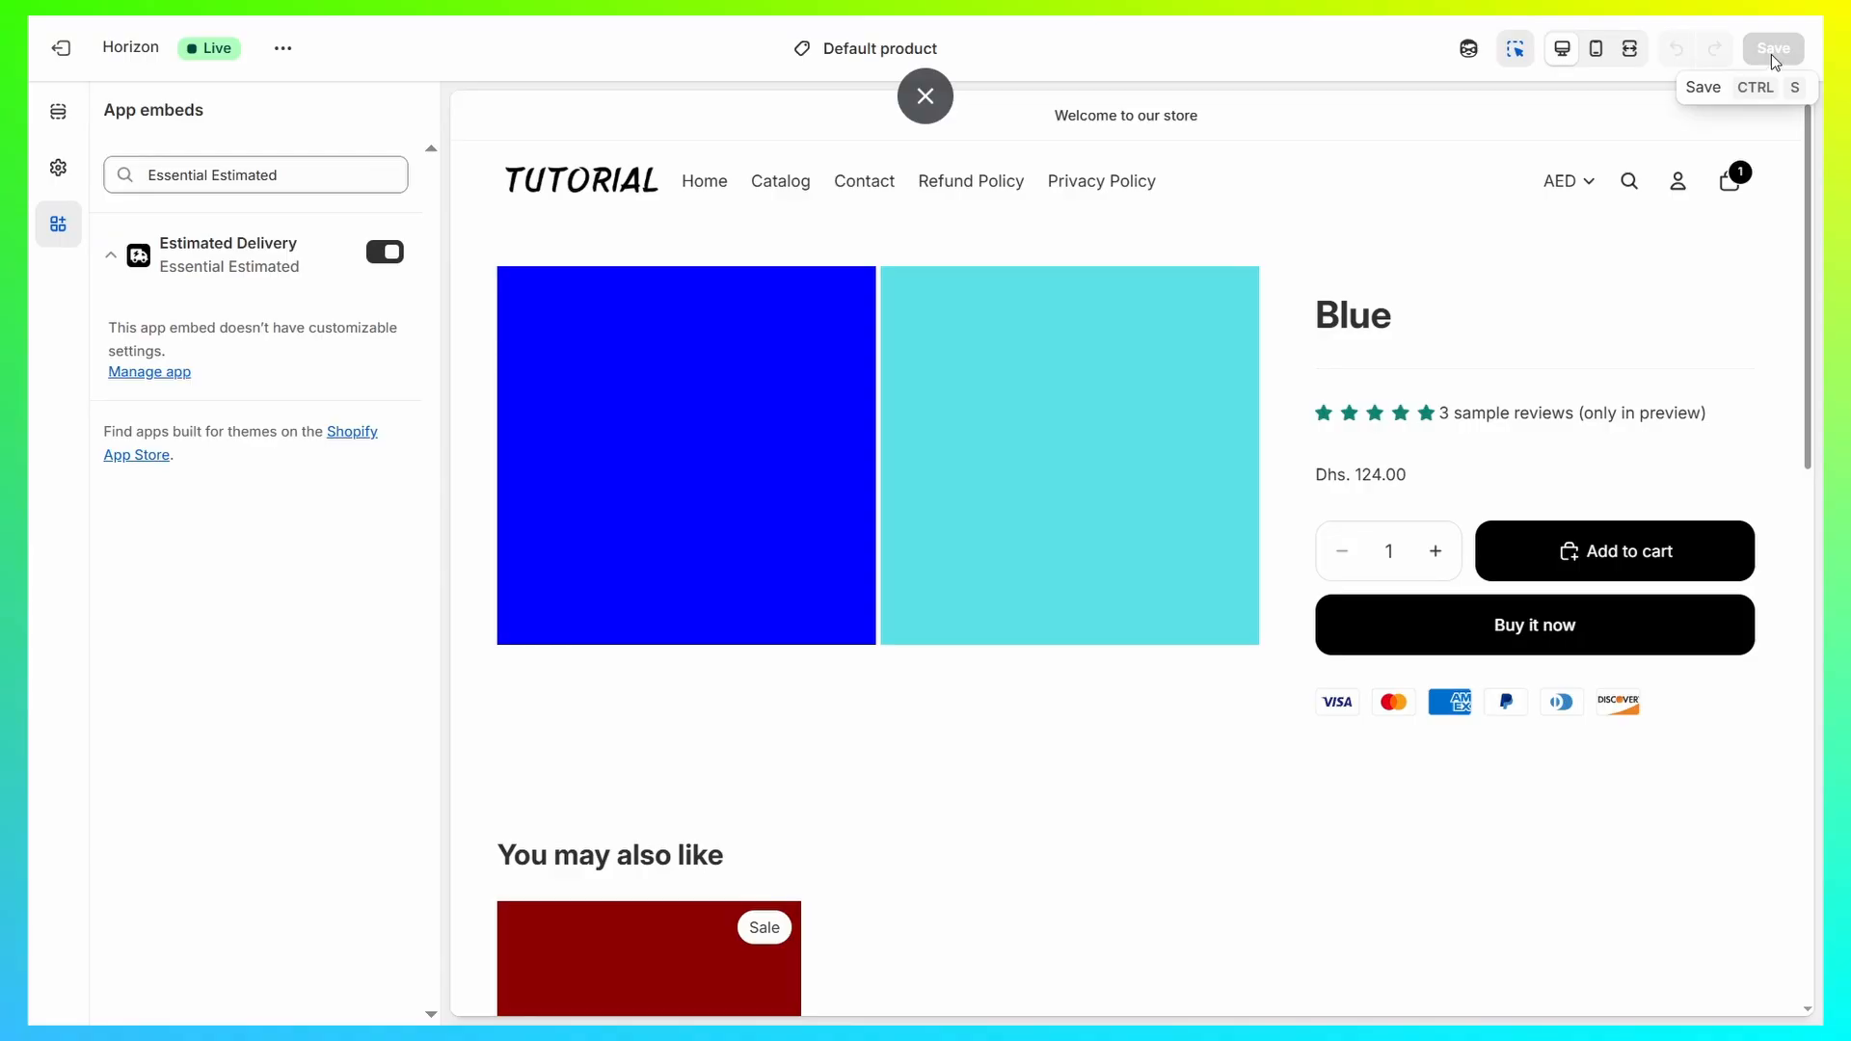
{"action": "left_click", "coordinate": [56, 56]}
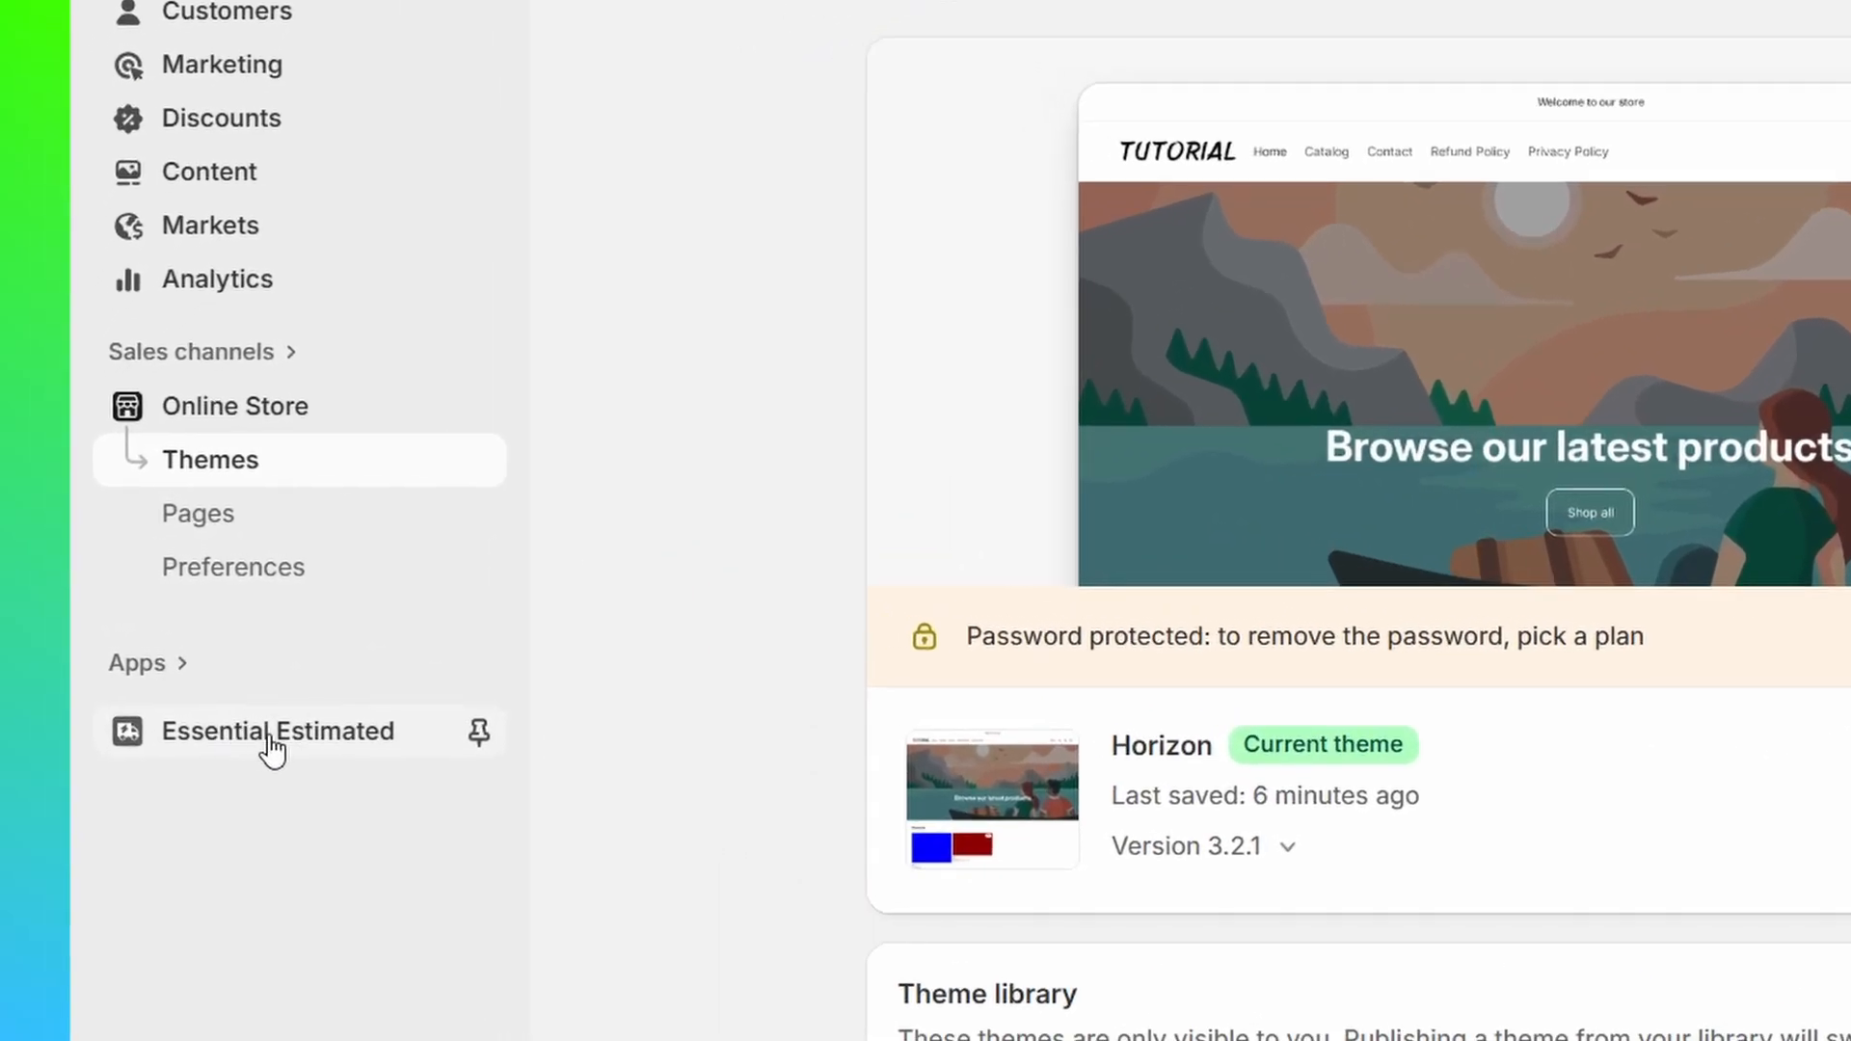
{"action": "left_click", "coordinate": [273, 750]}
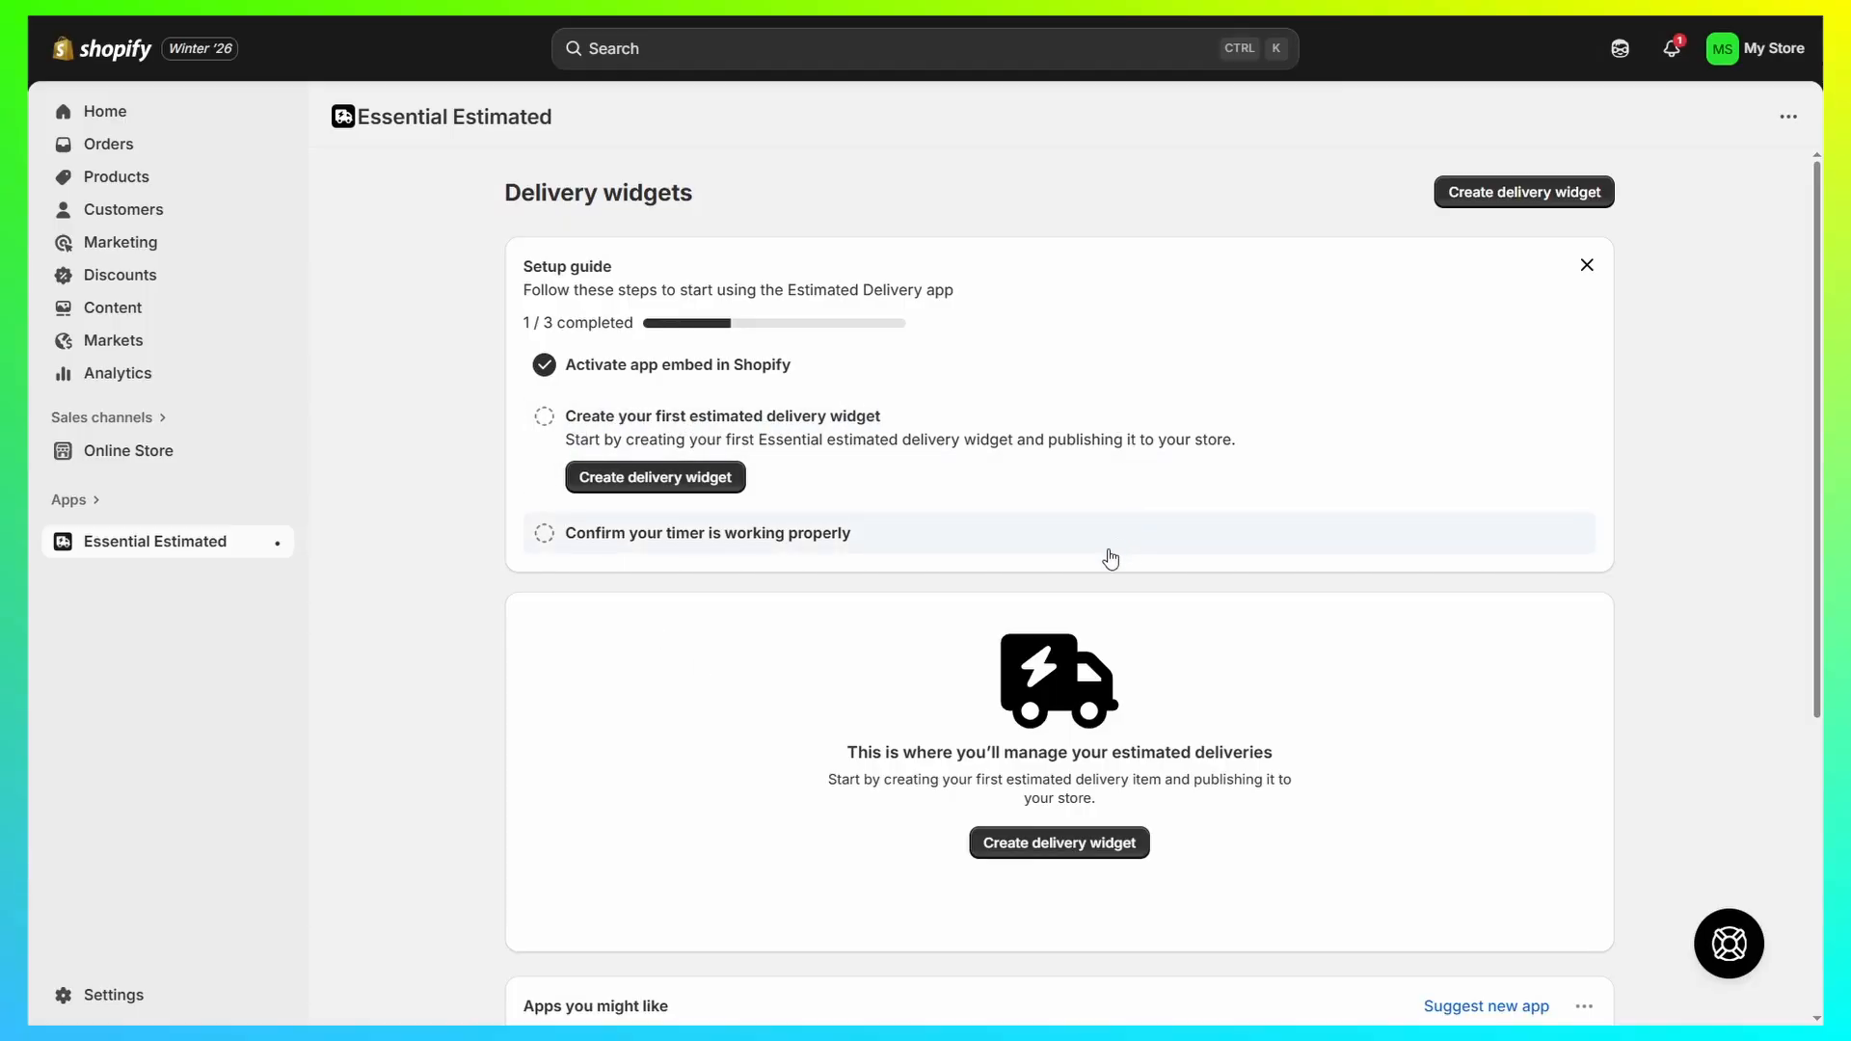
Step: Create a new delivery widget from the setup guide and title it "US Market ED"
{"action": "left_click", "coordinate": [661, 482]}
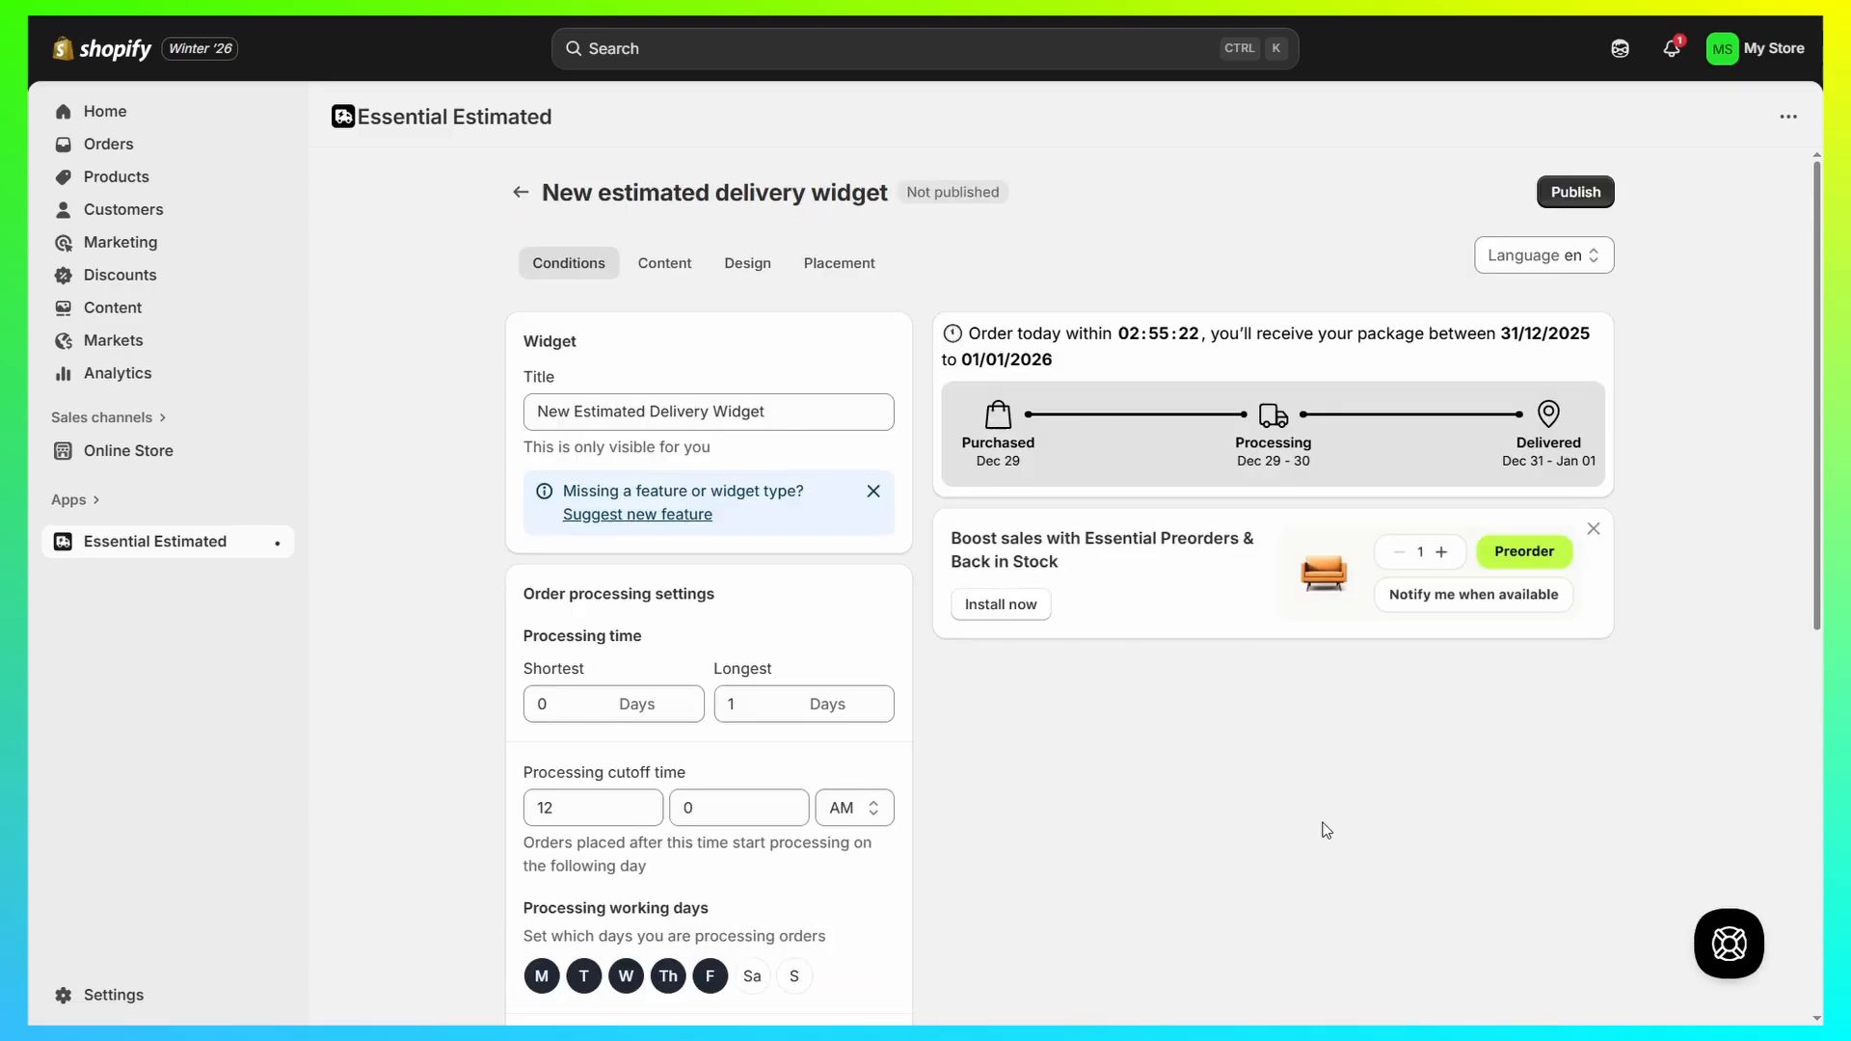
{"action": "left_click_drag", "start_coordinate": [867, 413], "coordinate": [453, 425]}
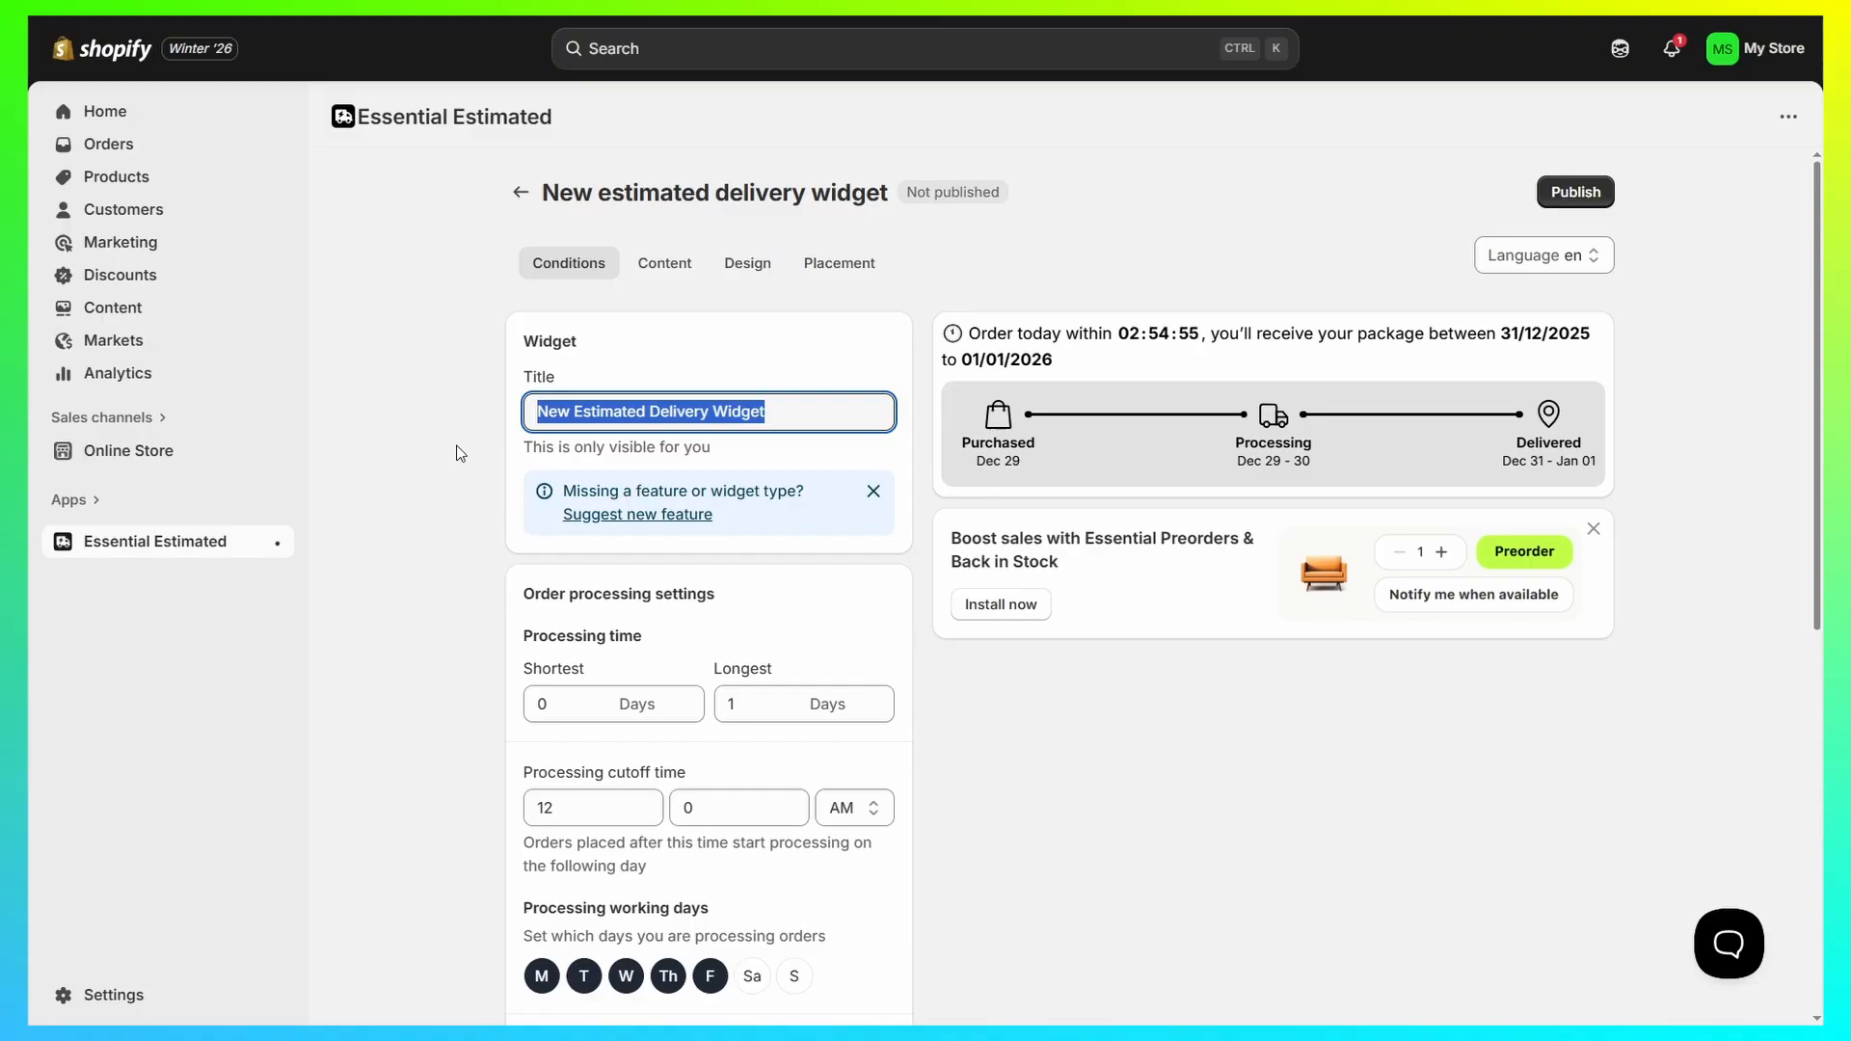
{"action": "type", "text": "US Mar"}
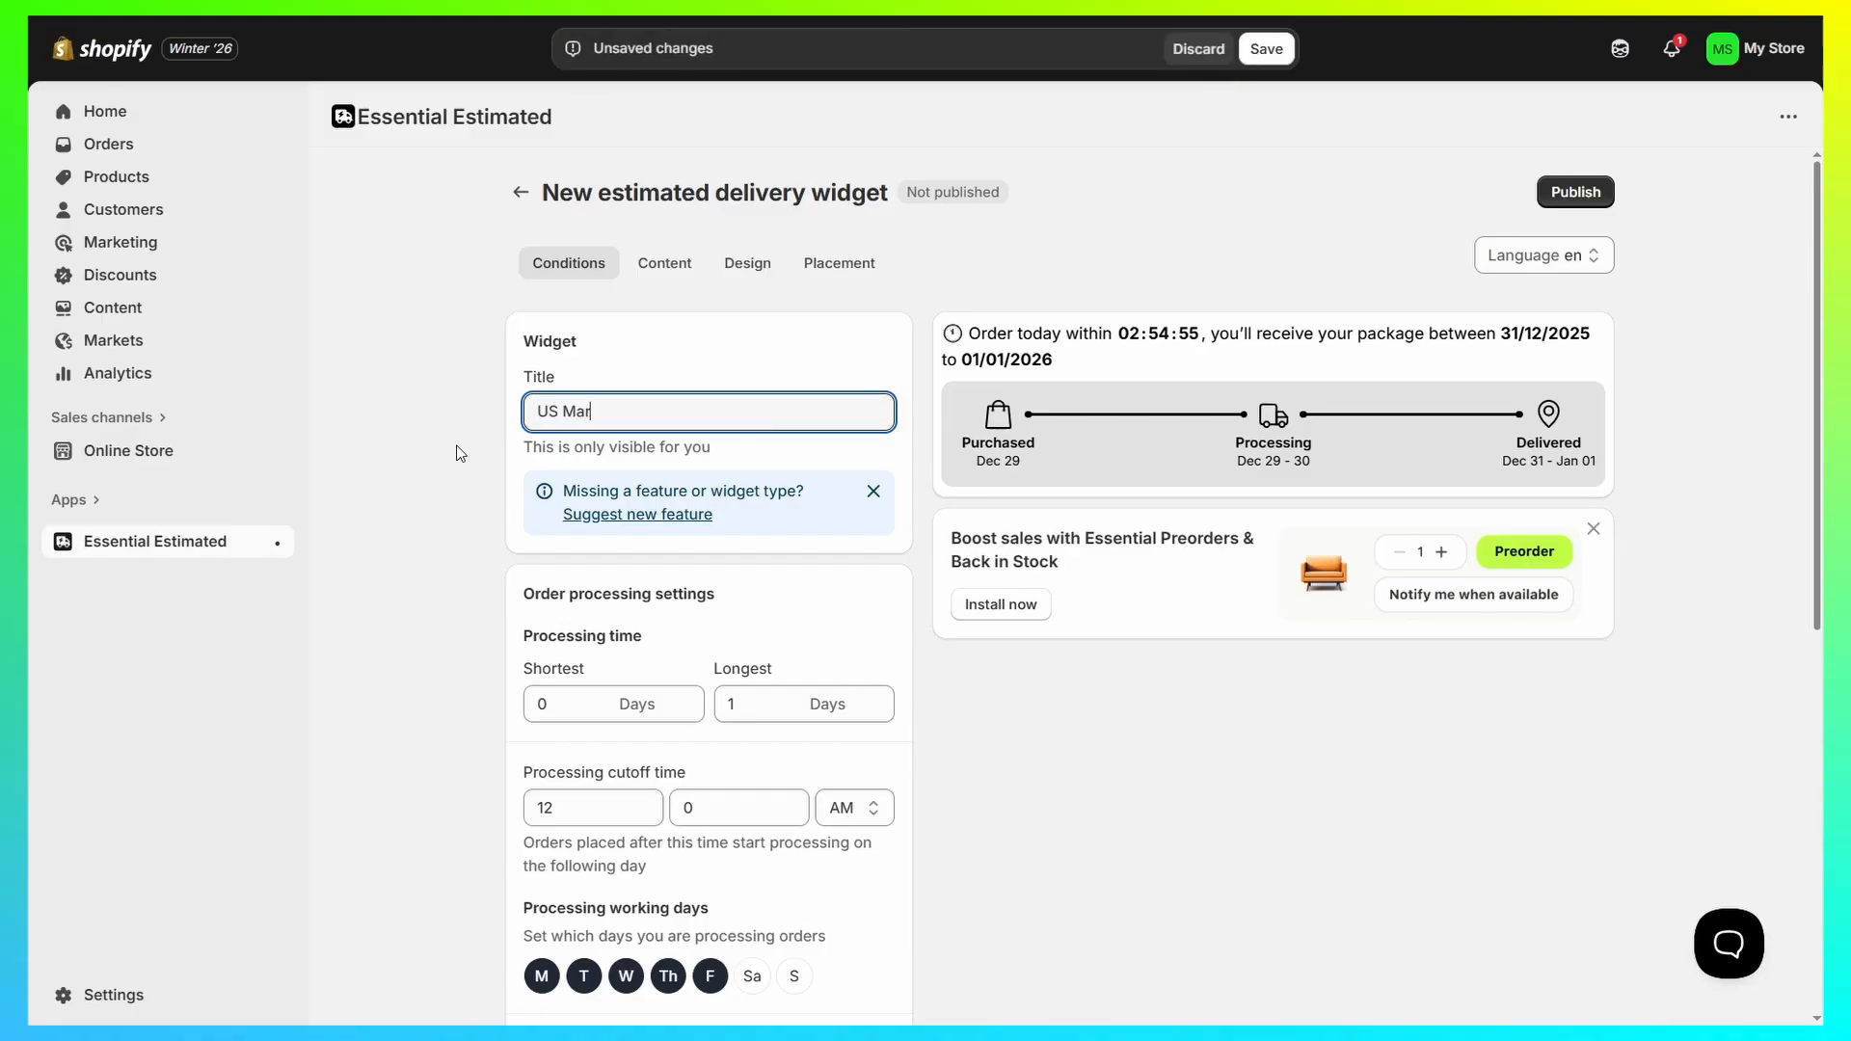
{"action": "type", "text": "ket ED"}
Step: Set the order processing time to 2 days shortest and 4 days longest
{"action": "scroll", "coordinate": [820, 468], "scroll_direction": "down", "scroll_amount": 3}
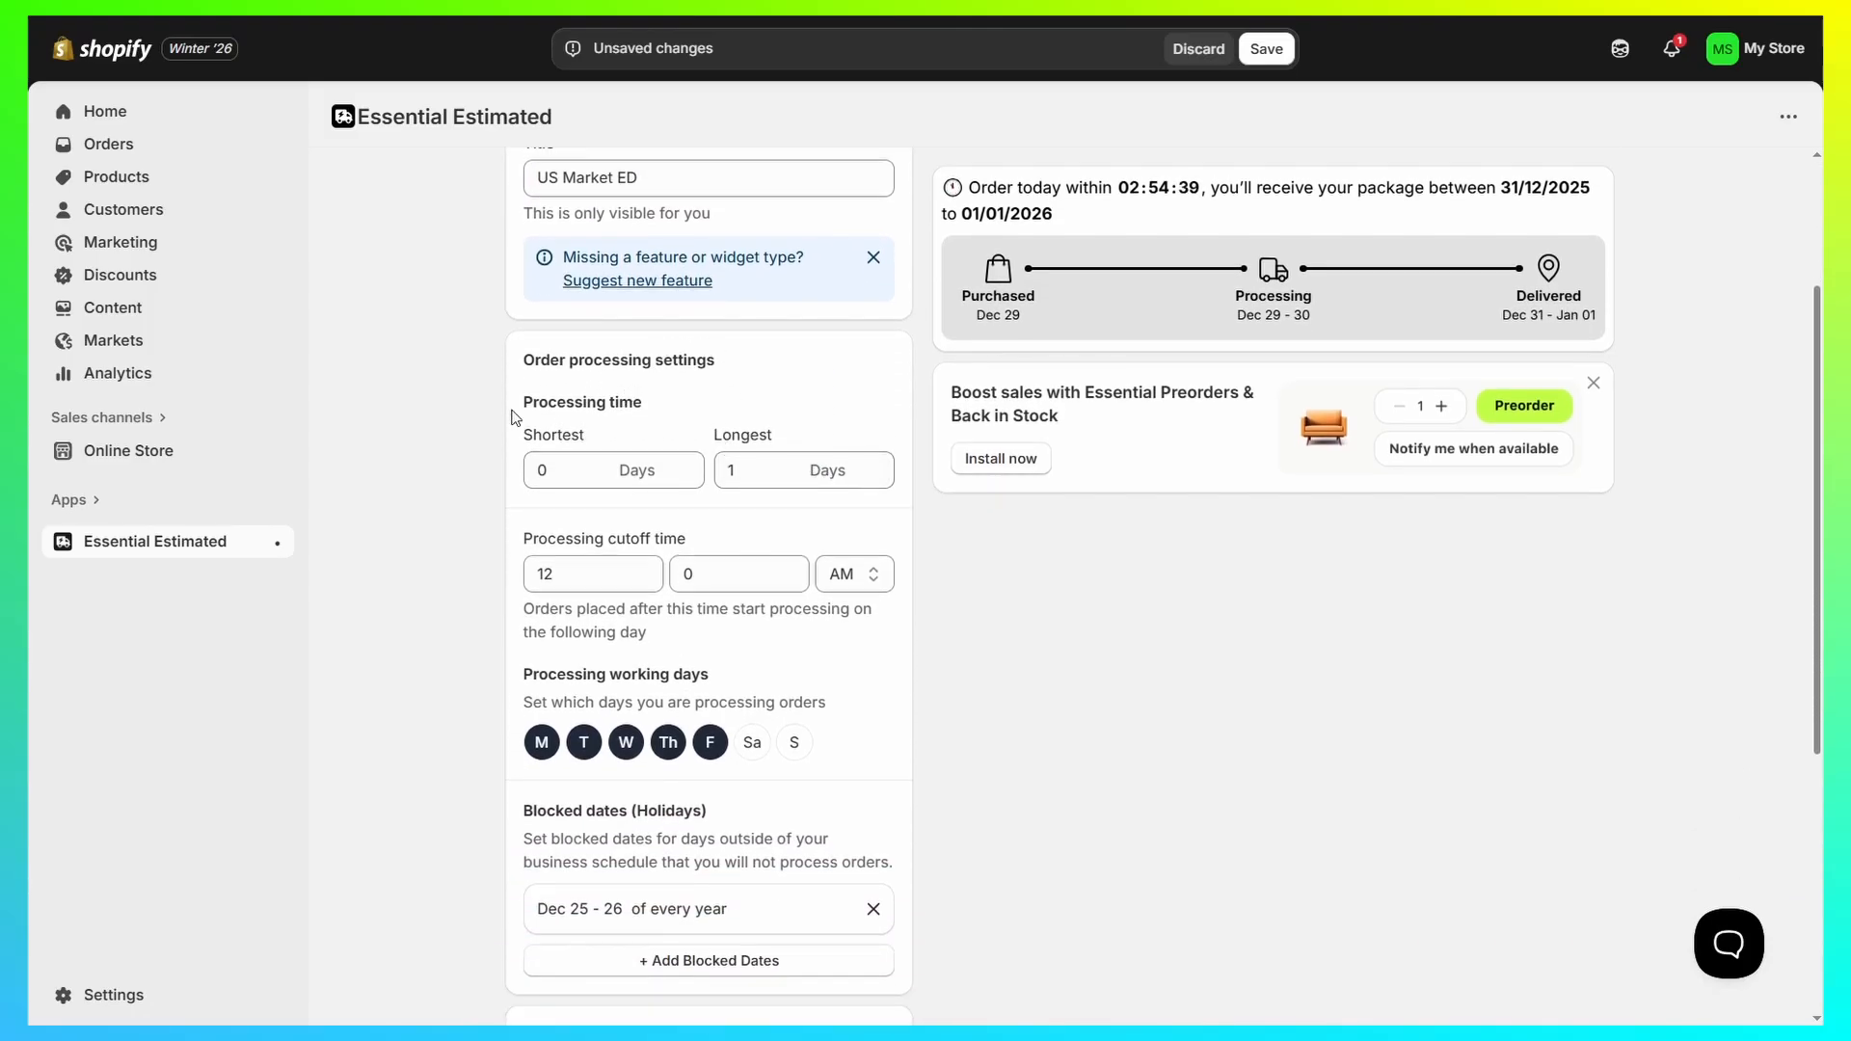
{"action": "left_click_drag", "start_coordinate": [516, 418], "coordinate": [672, 413]}
{"action": "left_click", "coordinate": [672, 413]}
{"action": "left_click_drag", "start_coordinate": [511, 452], "coordinate": [603, 442]}
{"action": "left_click", "coordinate": [623, 426]}
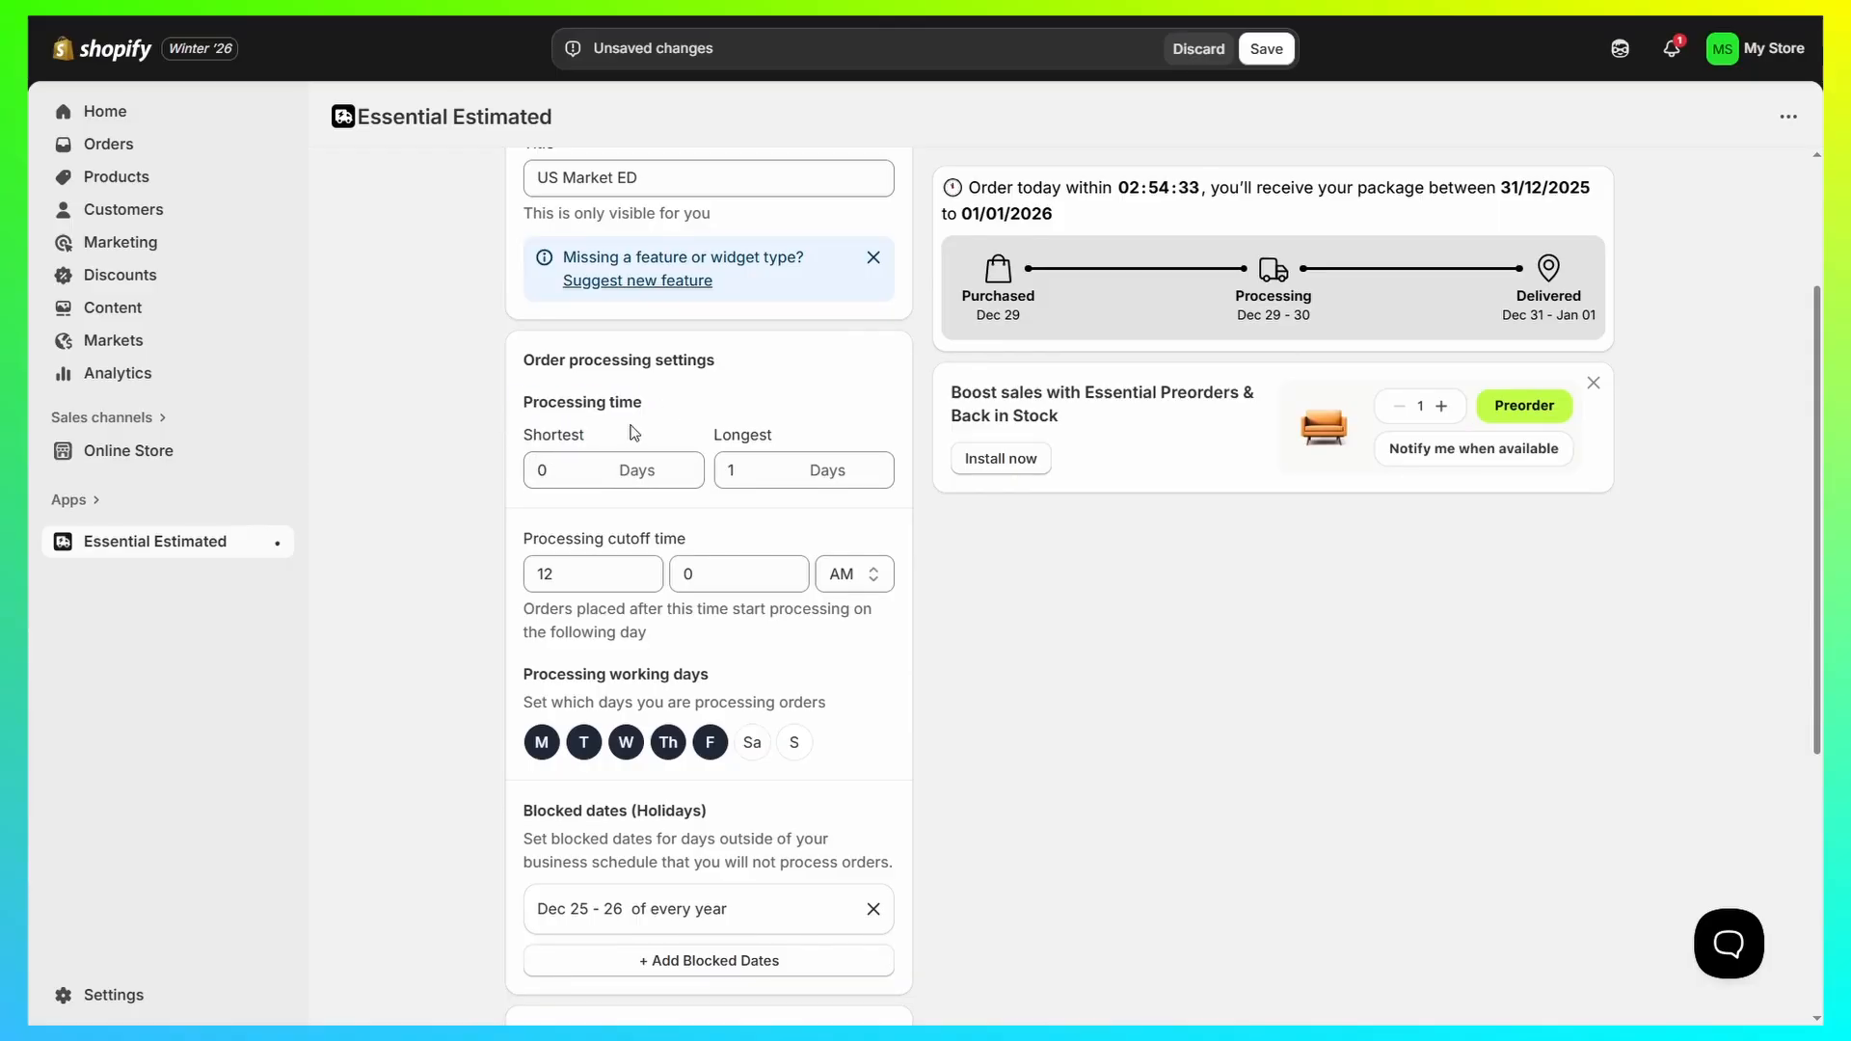
{"action": "left_click", "coordinate": [597, 472]}
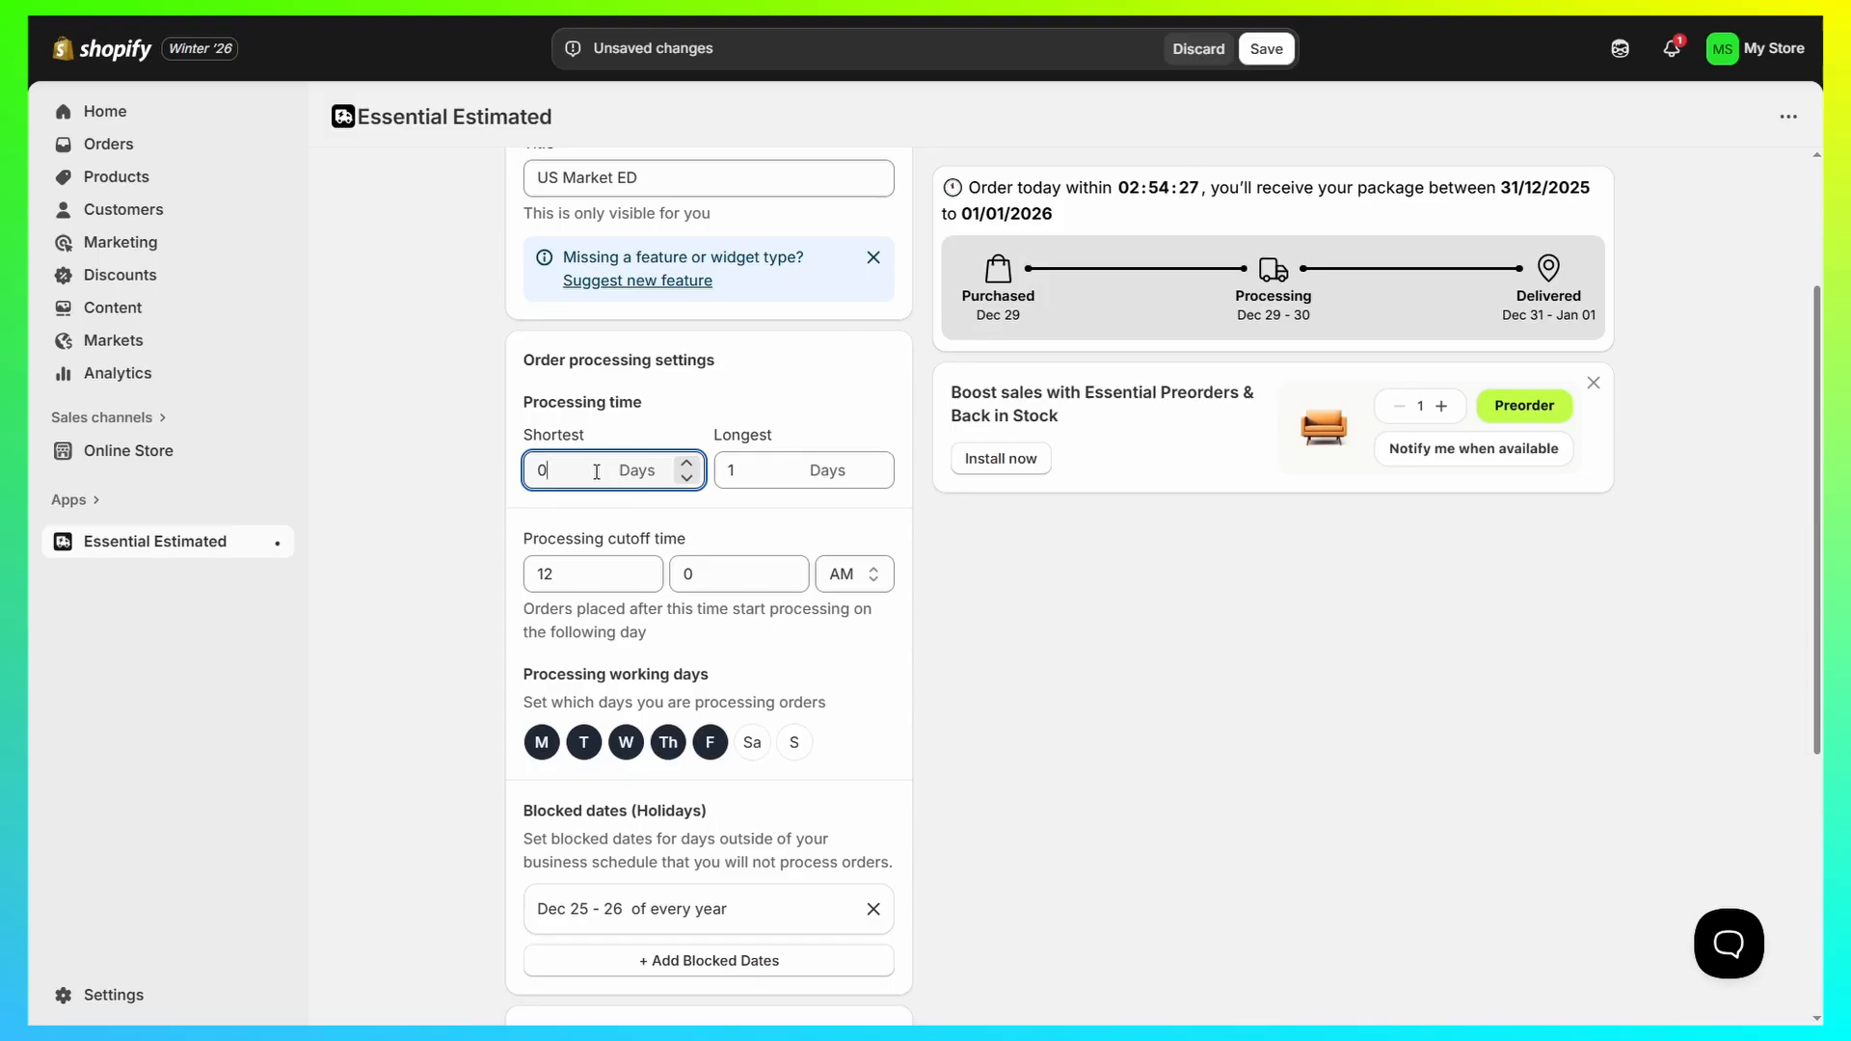
{"action": "key", "text": "BackSpace"}
{"action": "type", "text": "2"}
{"action": "left_click", "coordinate": [777, 472]}
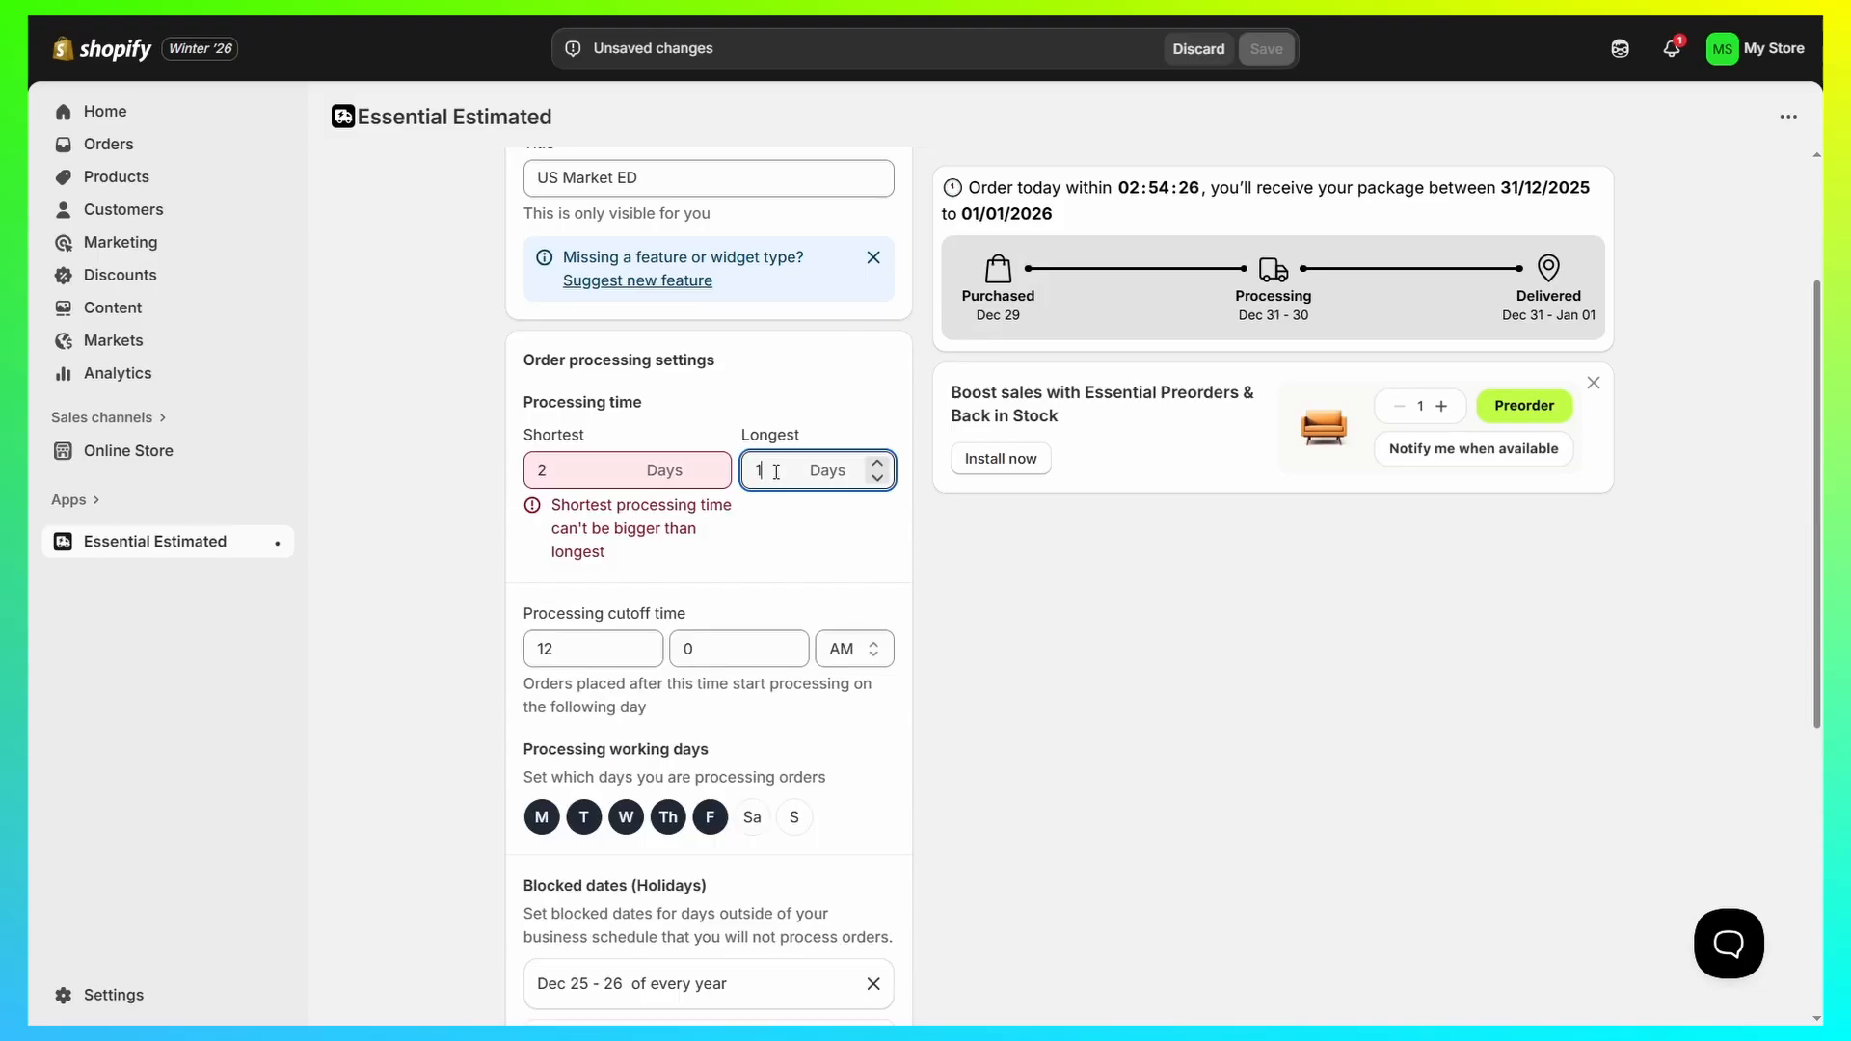
{"action": "key", "text": "BackSpace"}
{"action": "type", "text": "4"}
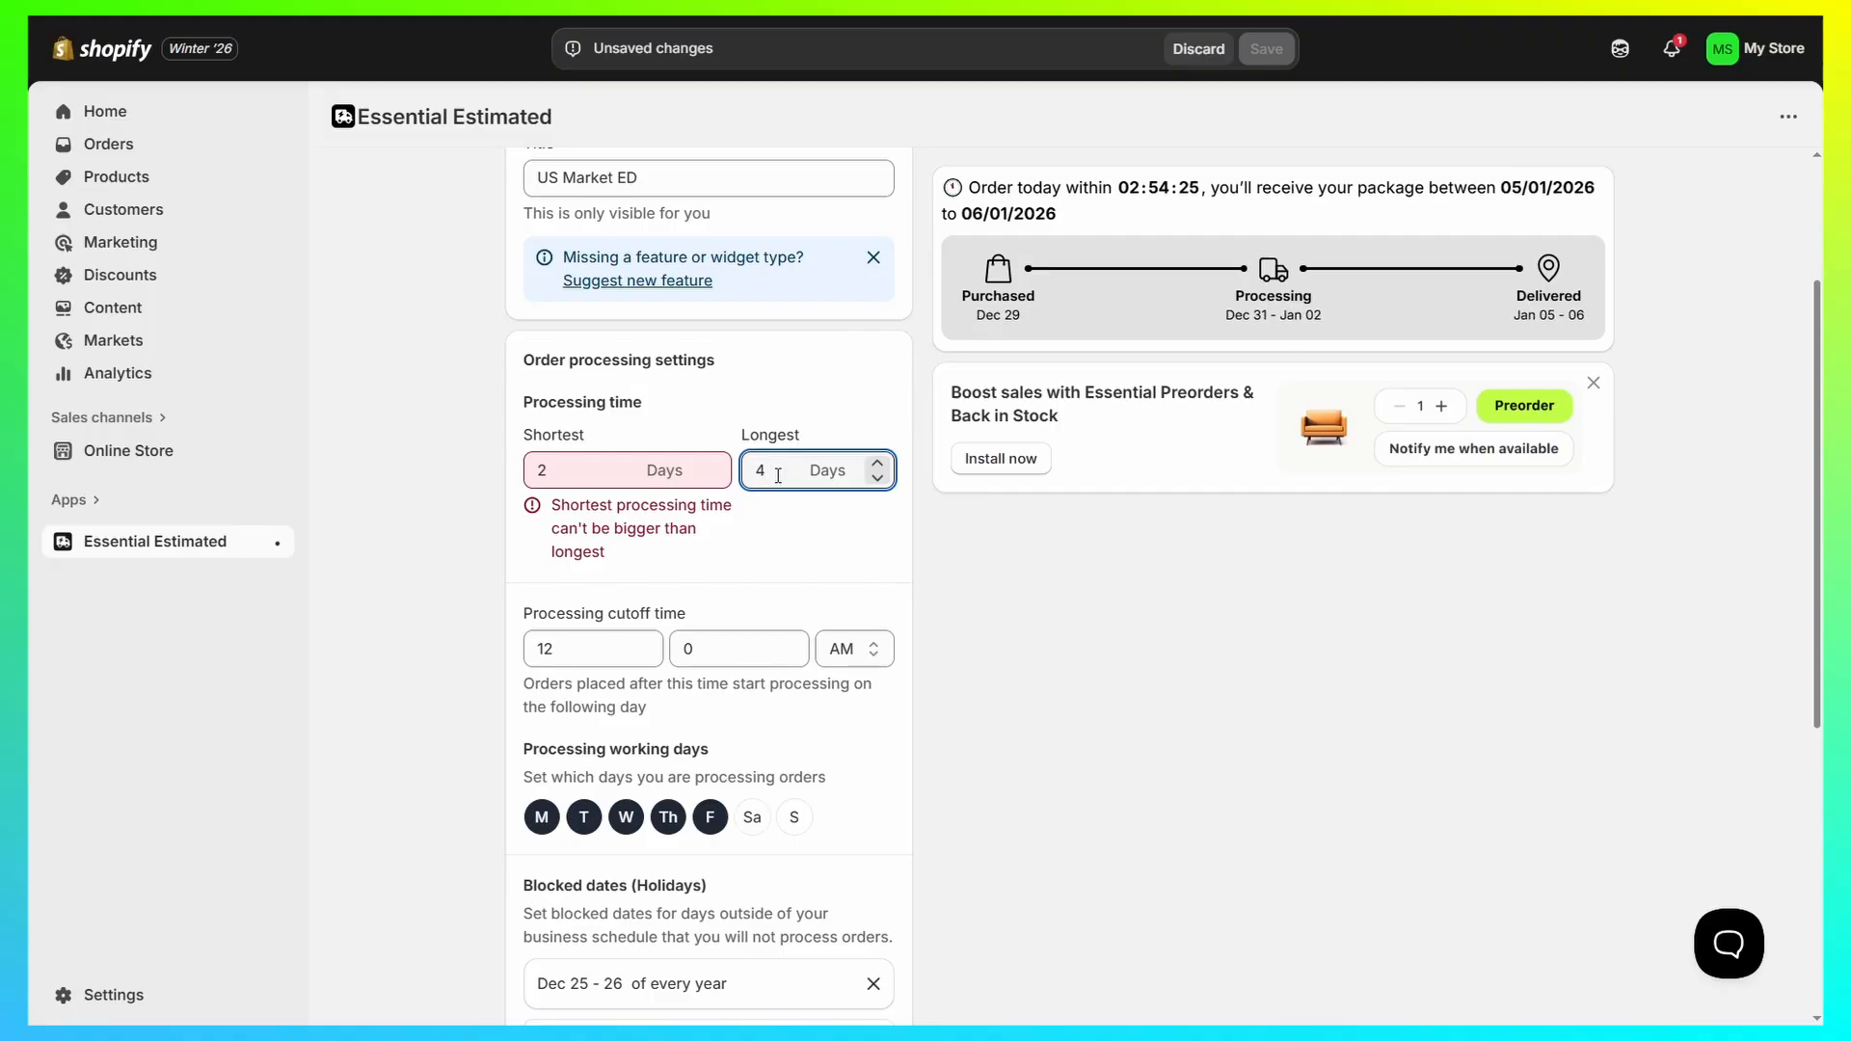
{"action": "left_click", "coordinate": [480, 524]}
Step: Remove Friday from the processing working days and add Sunday
{"action": "scroll", "coordinate": [480, 525], "scroll_direction": "down", "scroll_amount": 3}
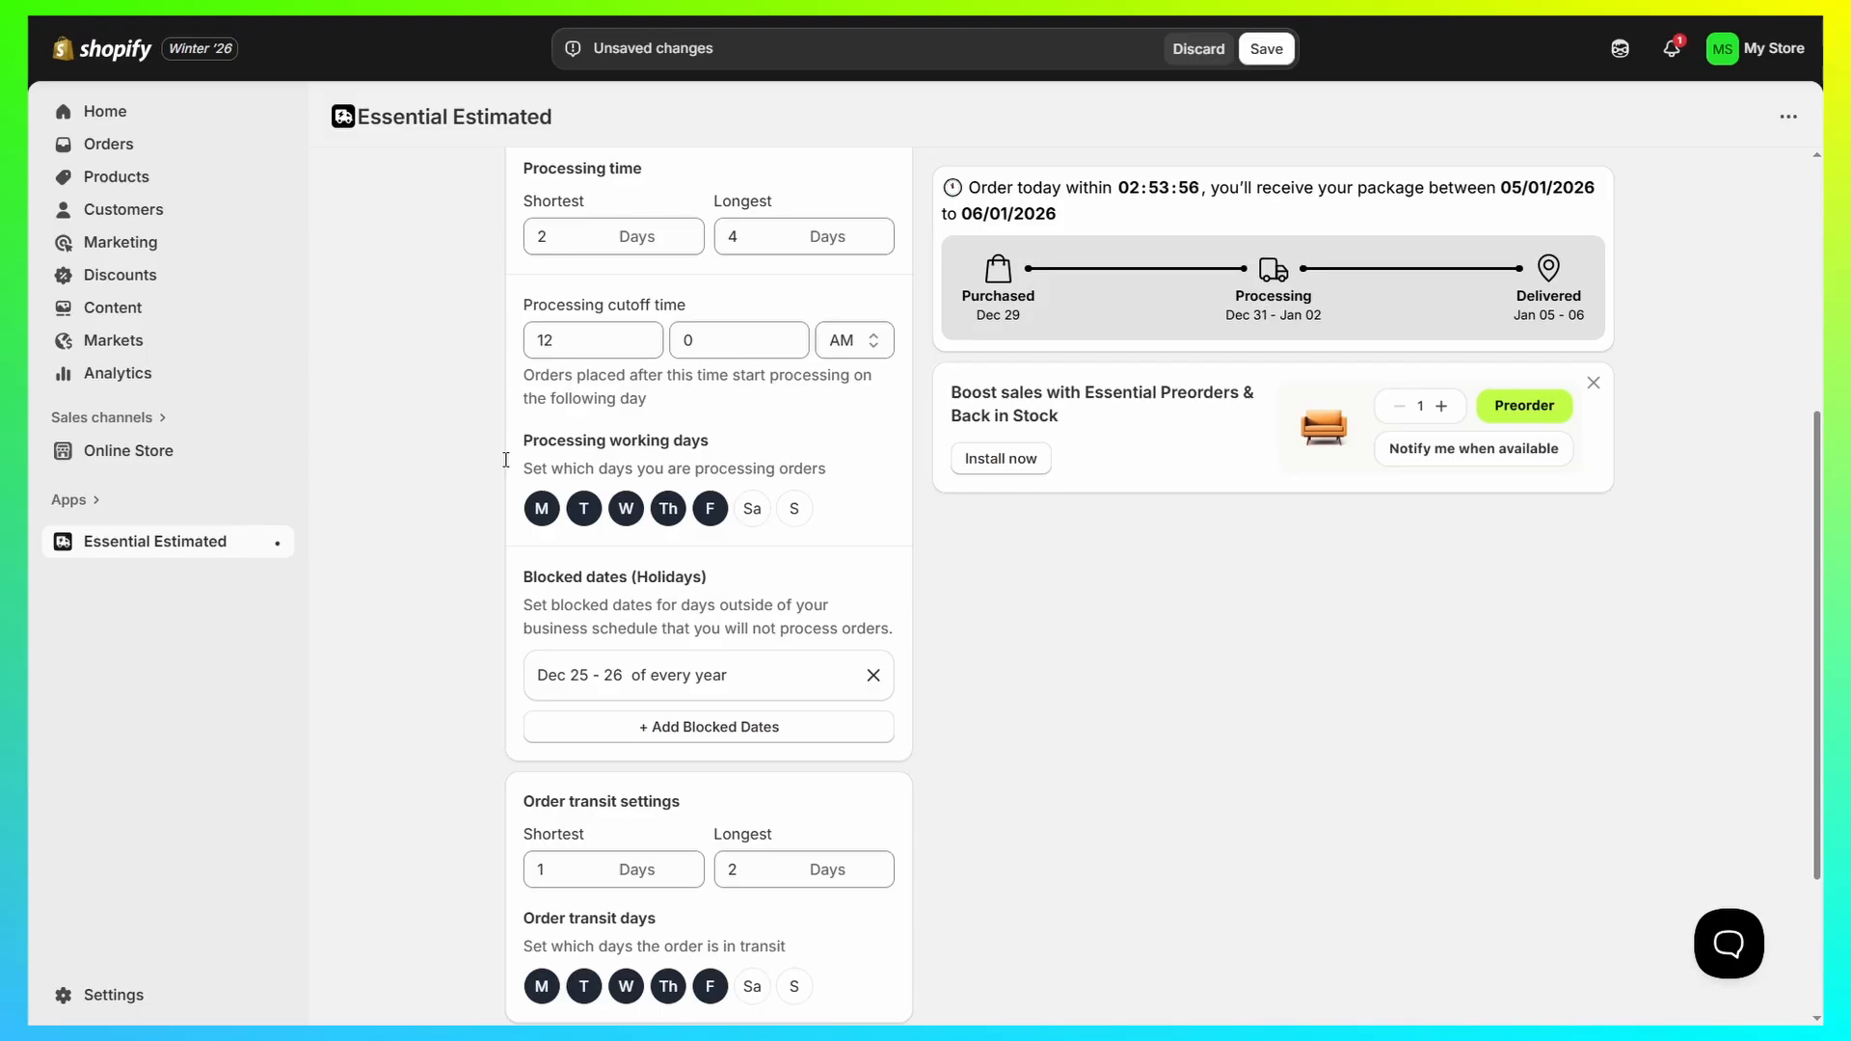
{"action": "scroll", "coordinate": [595, 422], "scroll_direction": "down", "scroll_amount": 1}
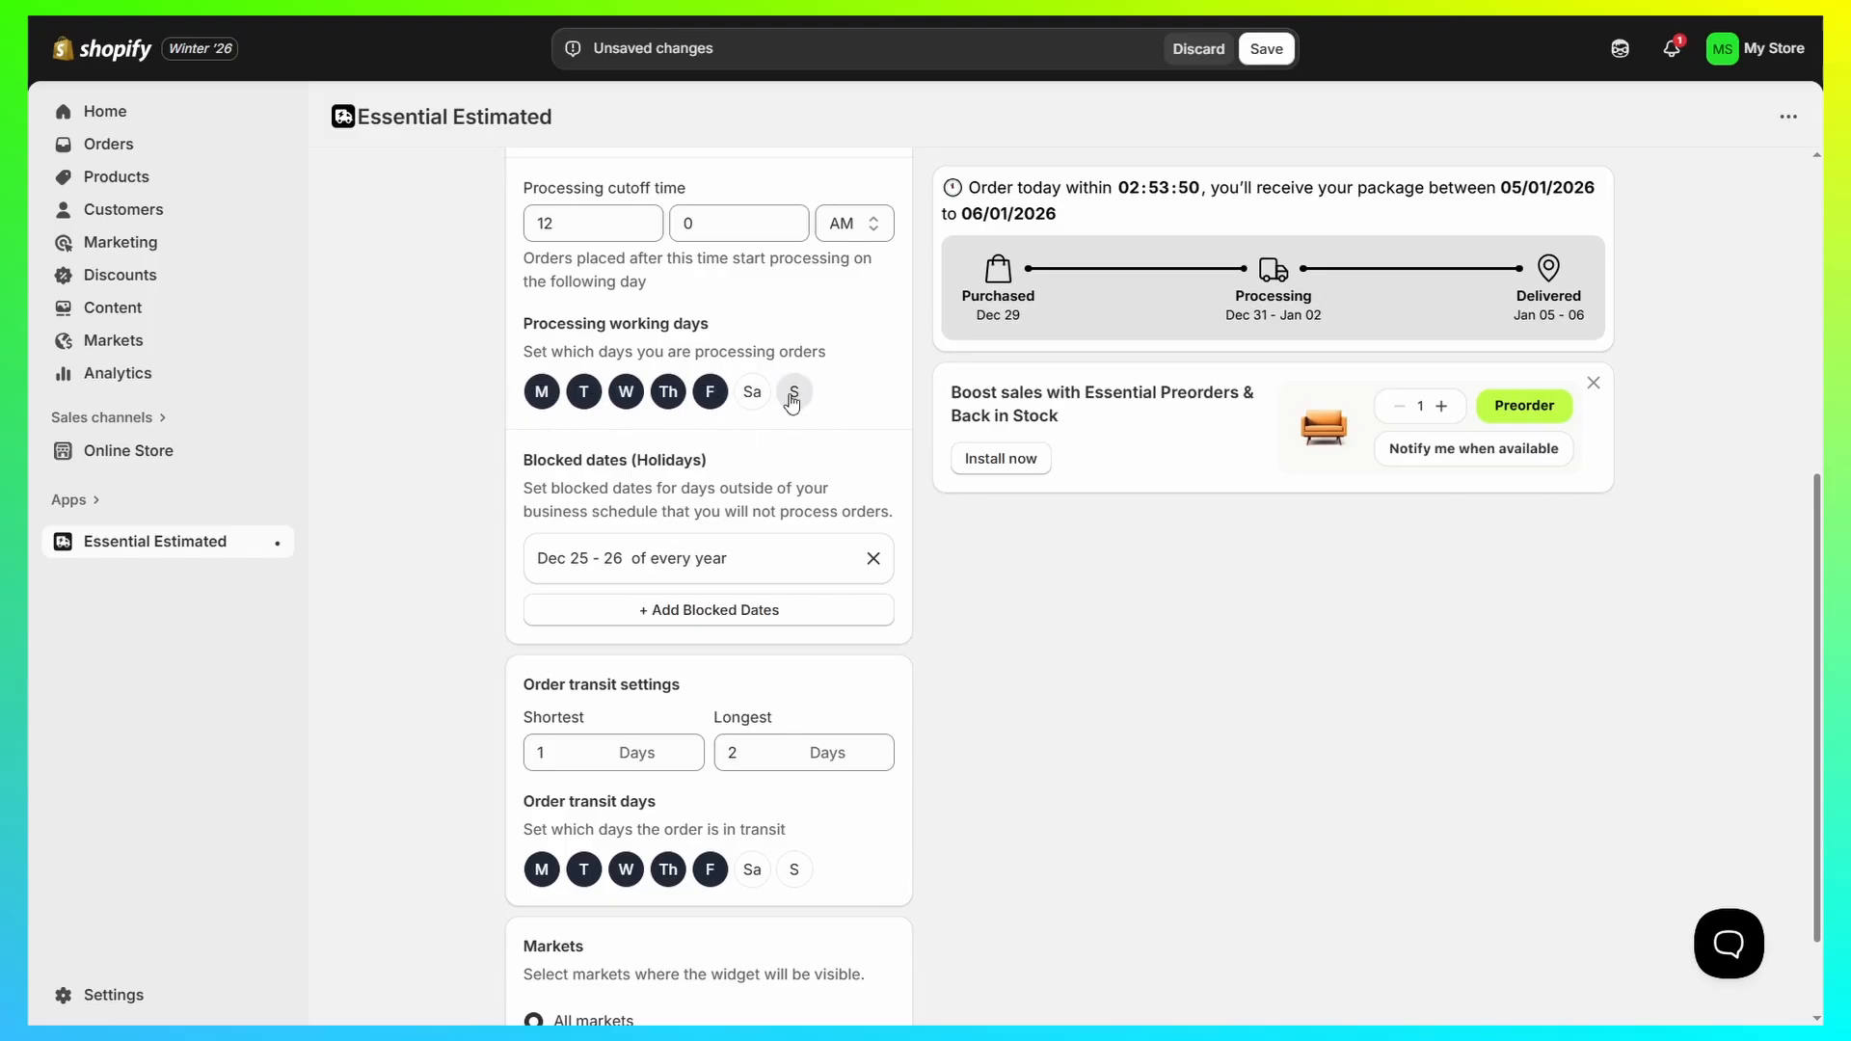
{"action": "left_click", "coordinate": [709, 392]}
{"action": "left_click", "coordinate": [794, 392]}
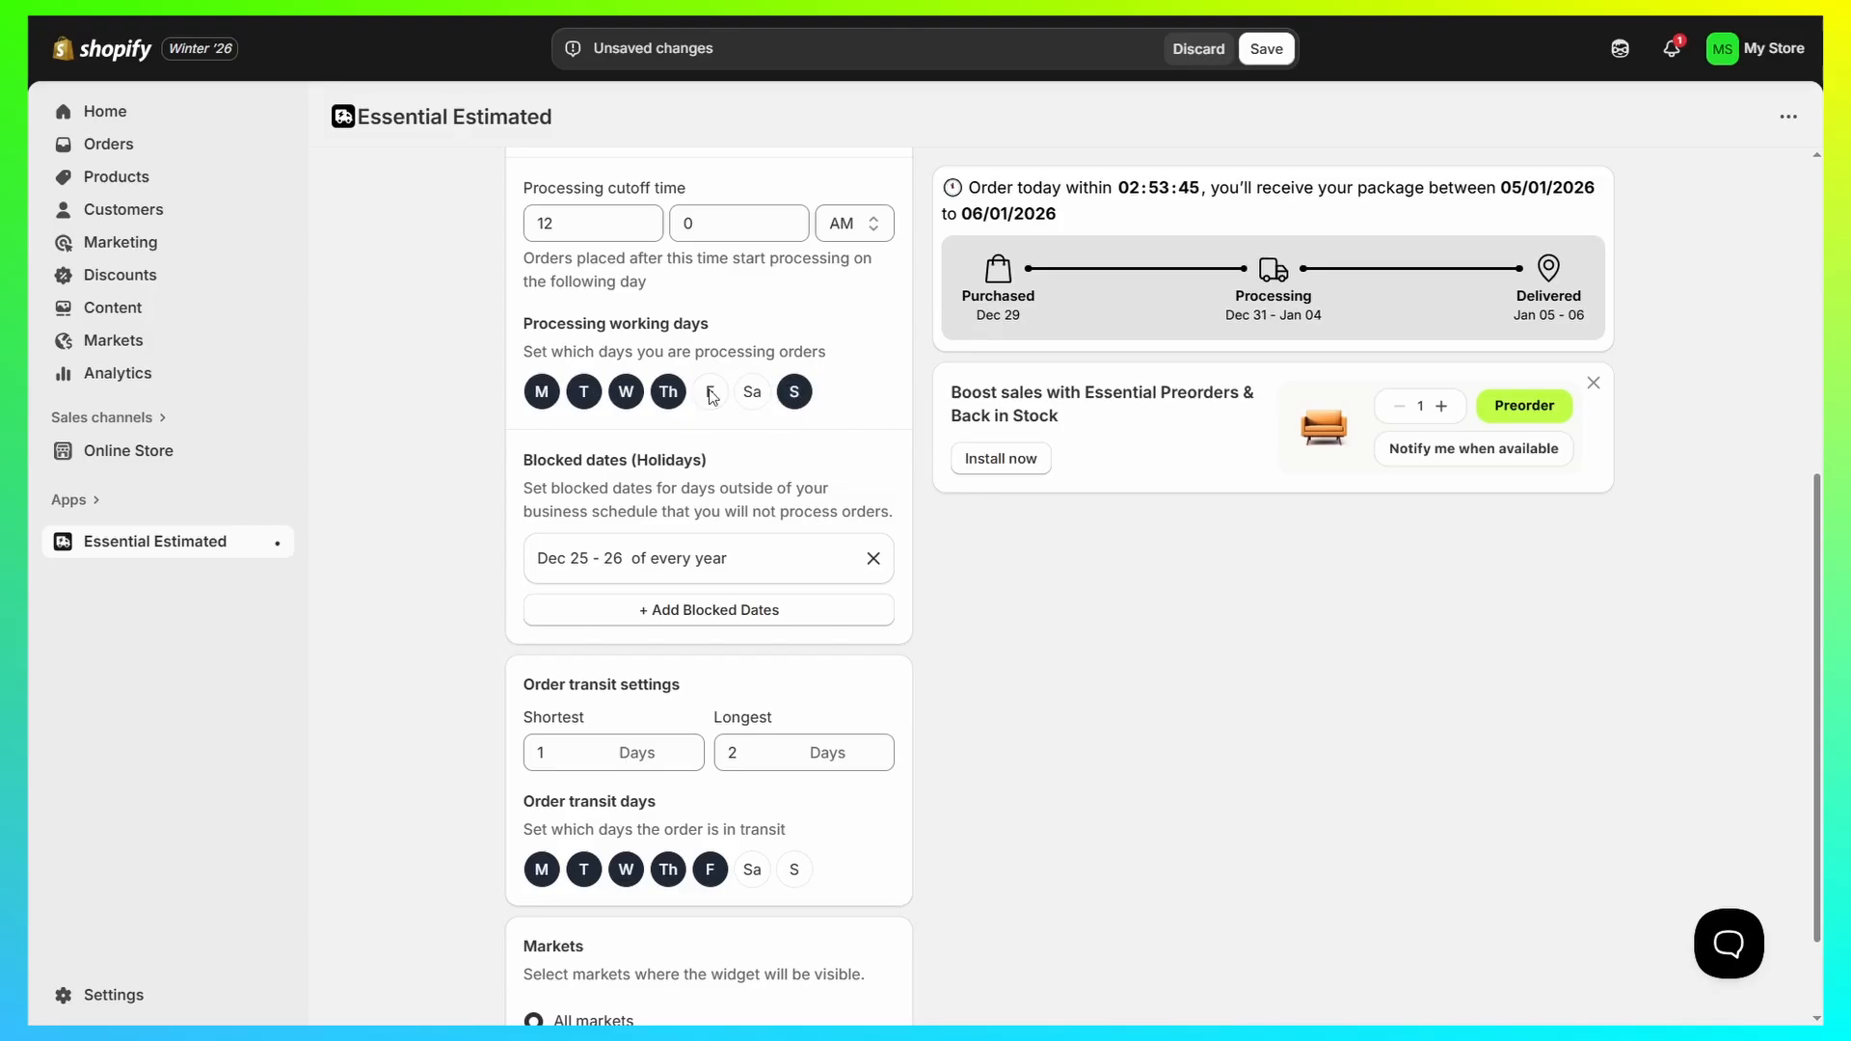
Step: Review the blocked dates, the order transit settings and the delivery timeline in the widget preview
{"action": "left_click_drag", "start_coordinate": [521, 460], "coordinate": [720, 471]}
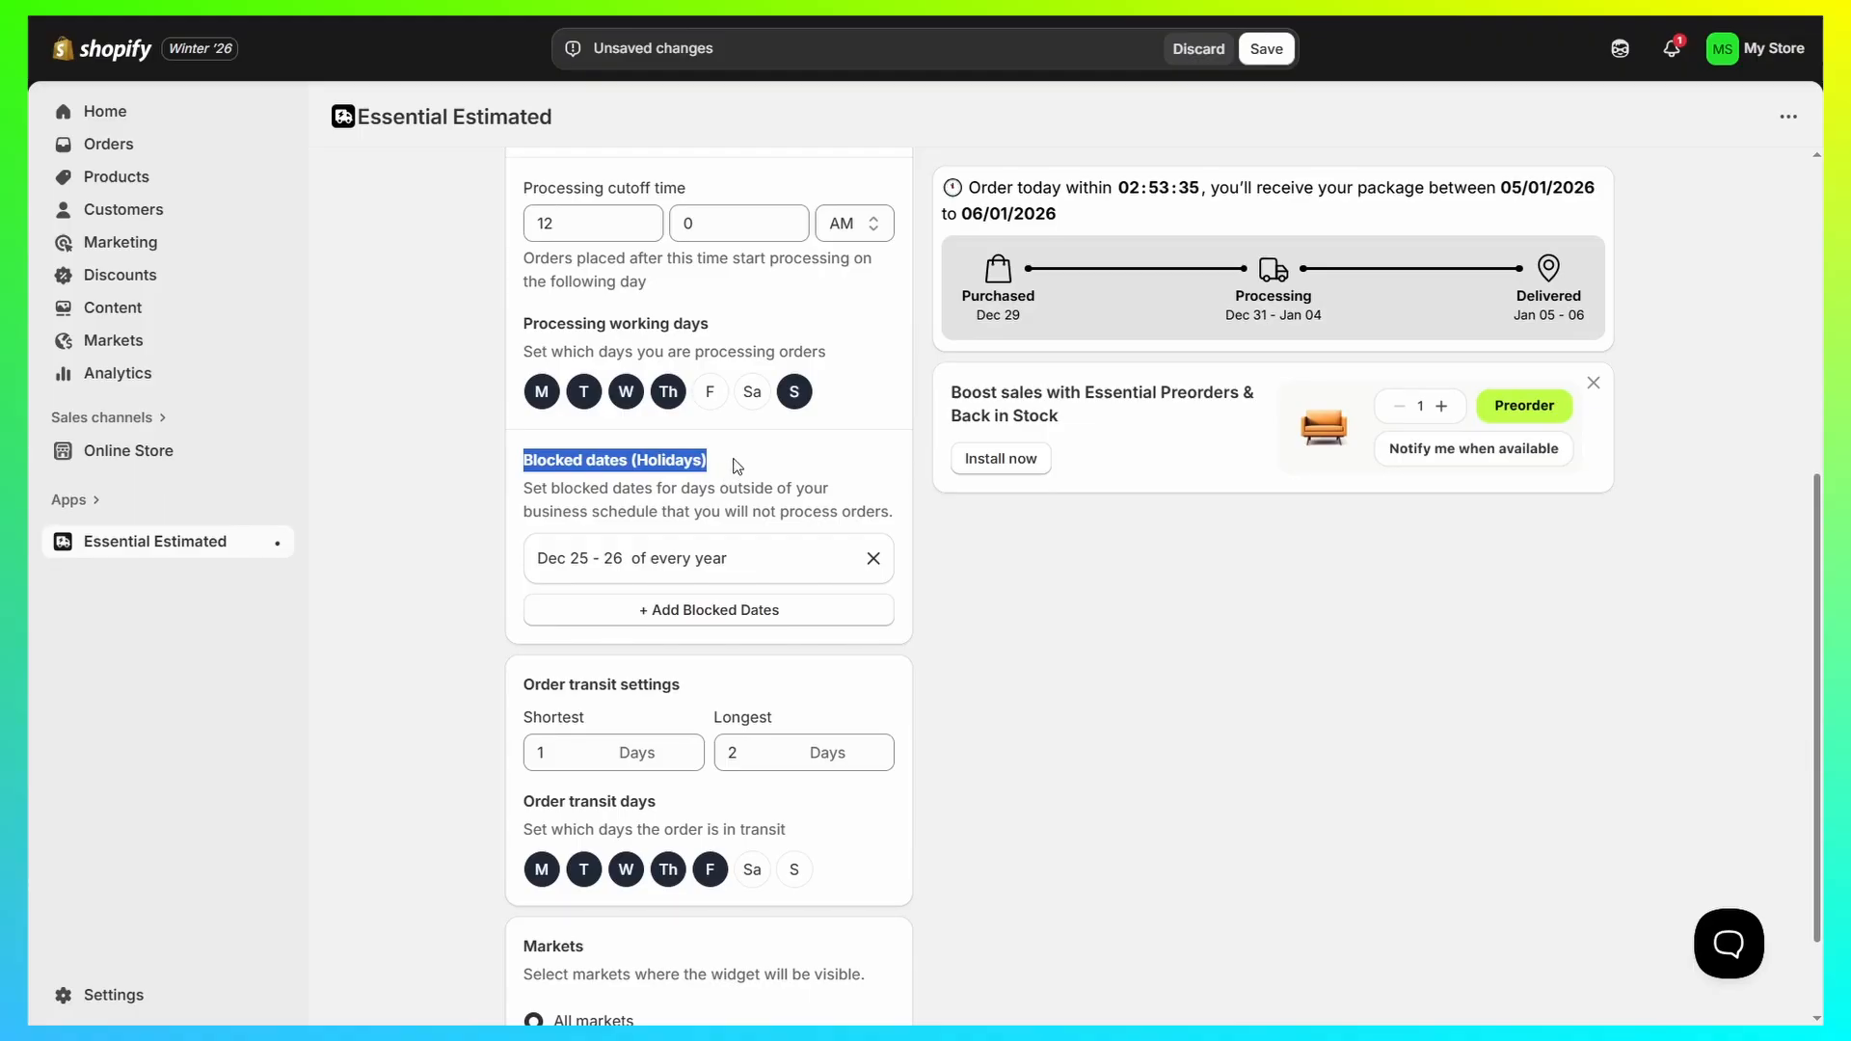
{"action": "left_click", "coordinate": [737, 467]}
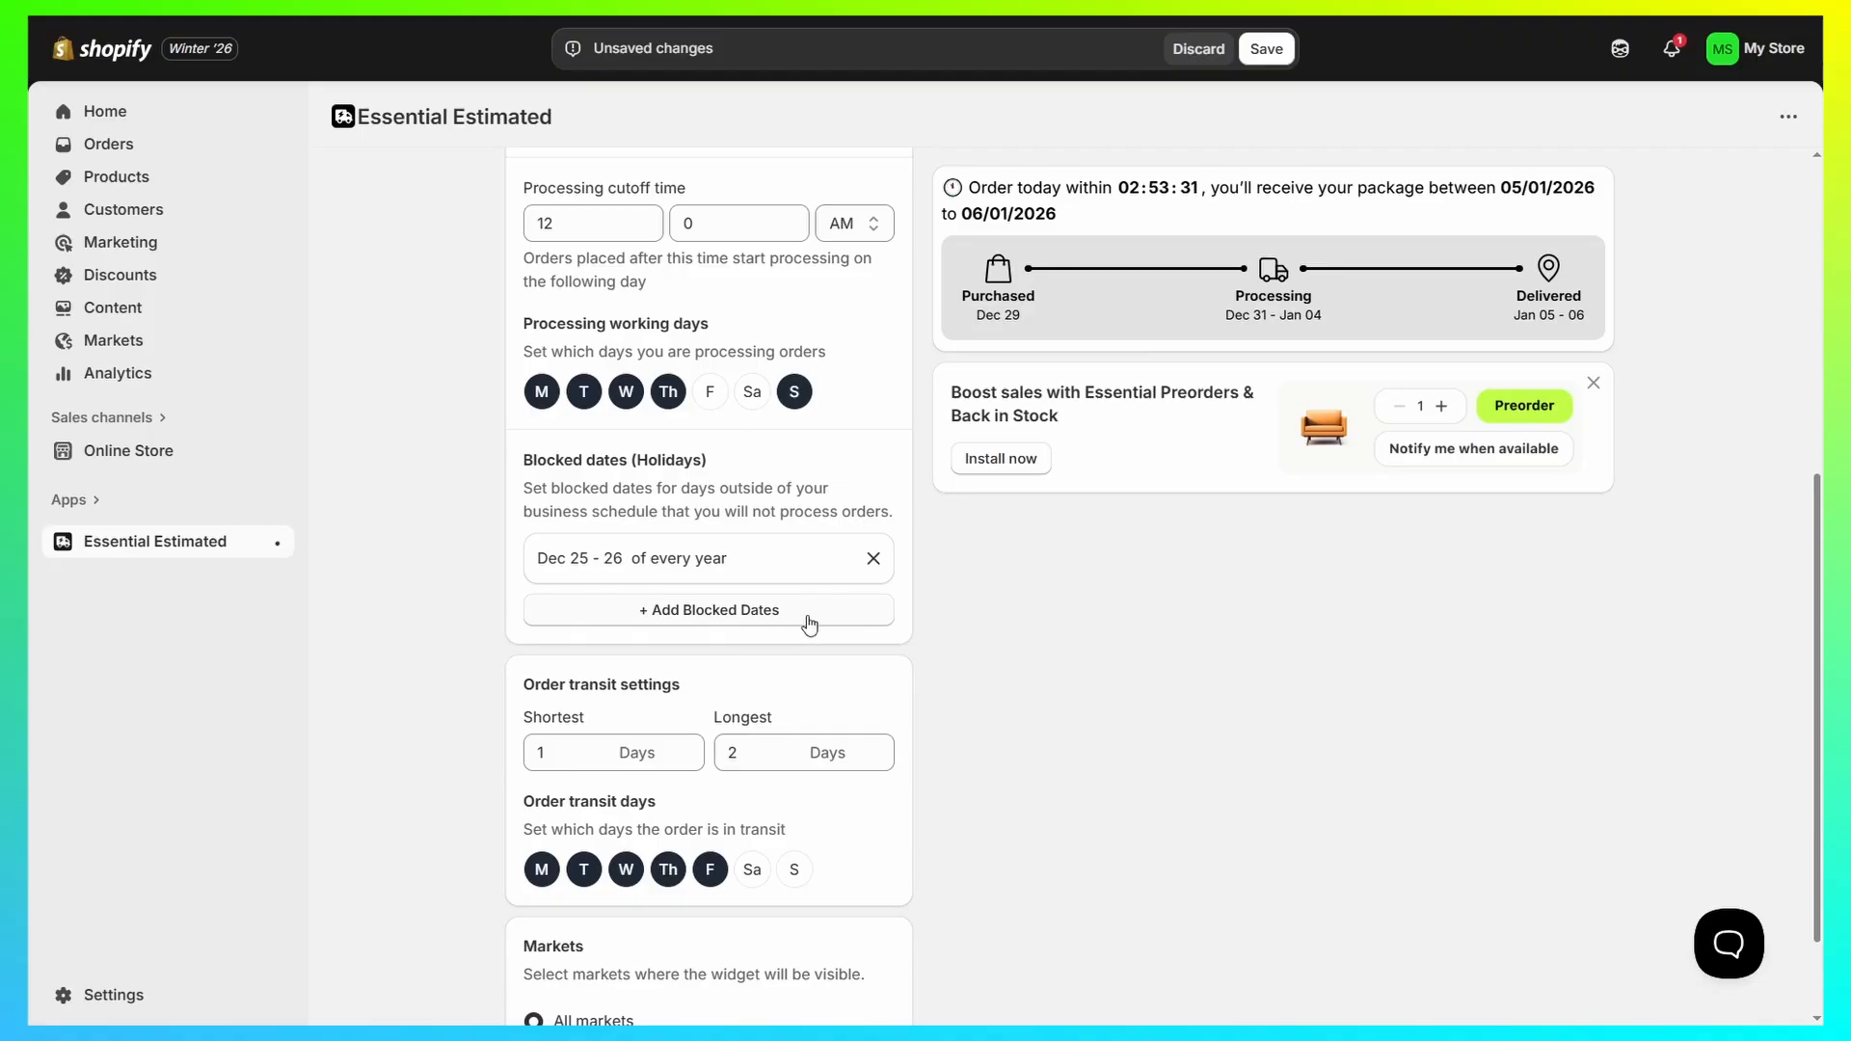
{"action": "scroll", "coordinate": [508, 549], "scroll_direction": "down", "scroll_amount": 2}
{"action": "left_click_drag", "start_coordinate": [511, 561], "coordinate": [706, 561]}
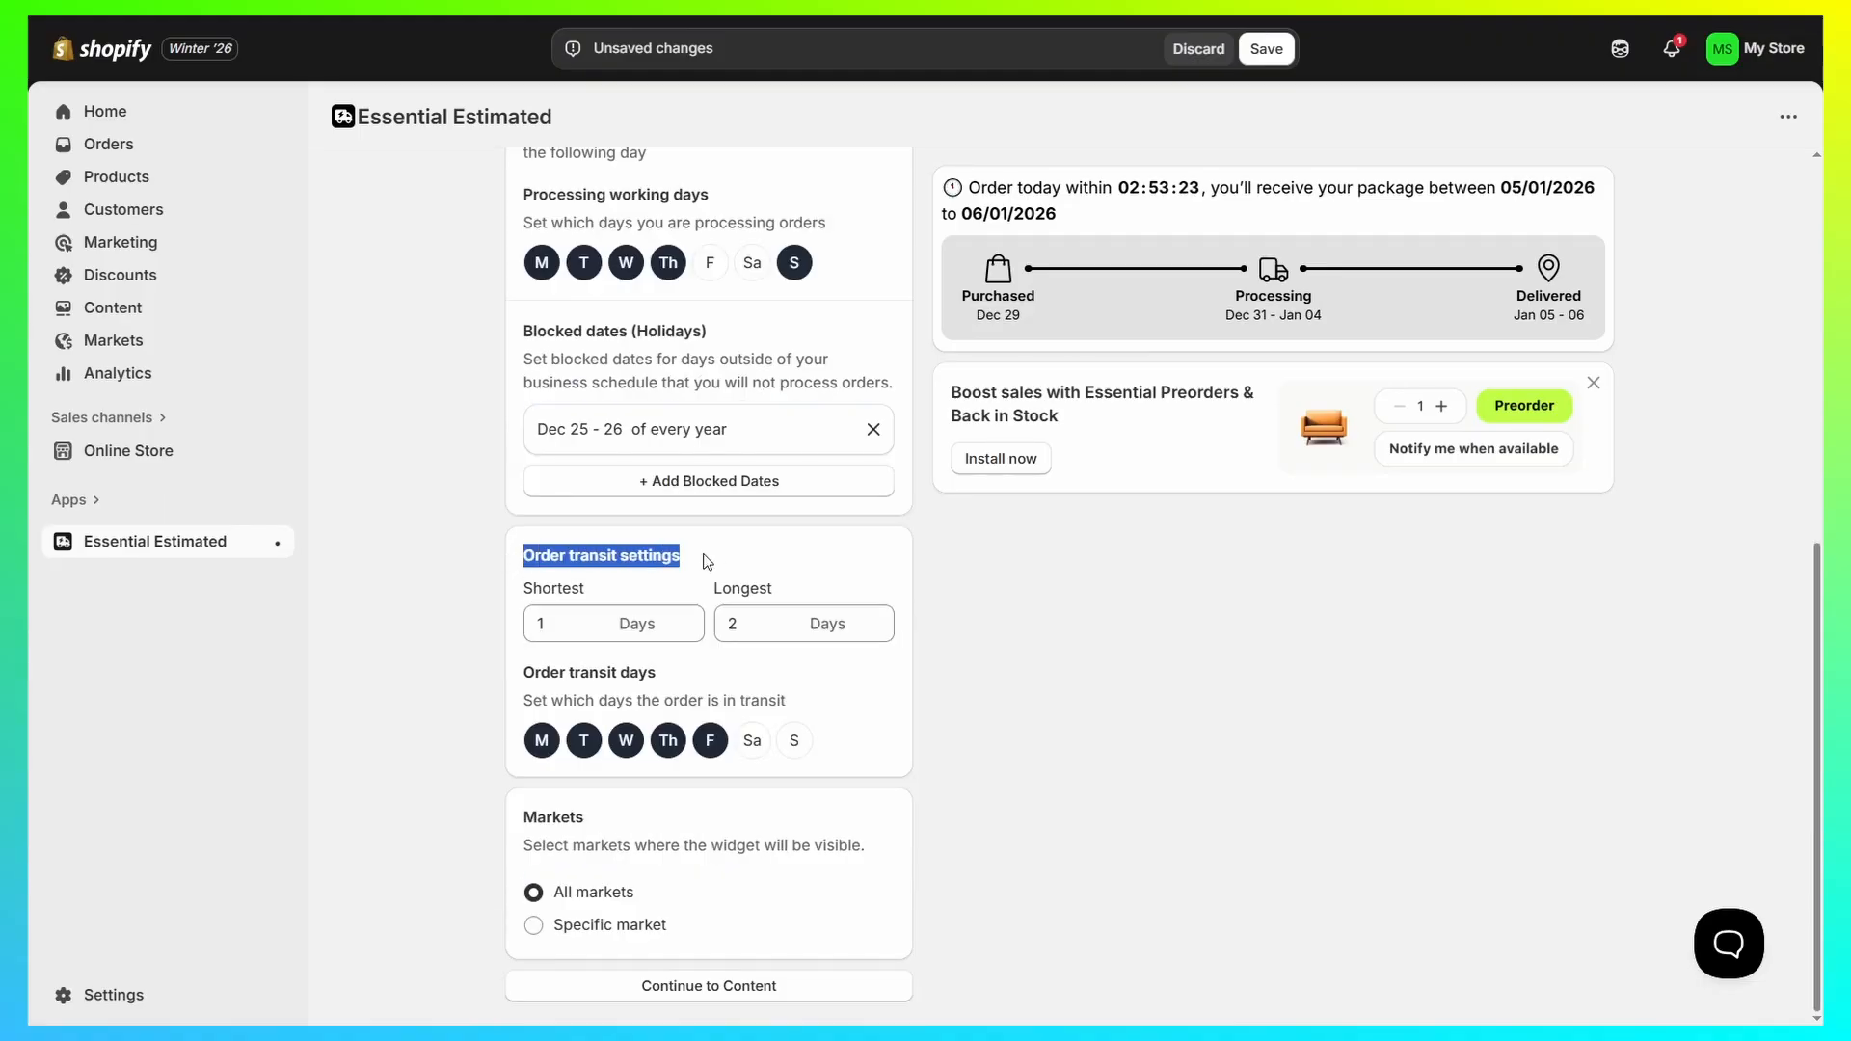
{"action": "left_click", "coordinate": [726, 561]}
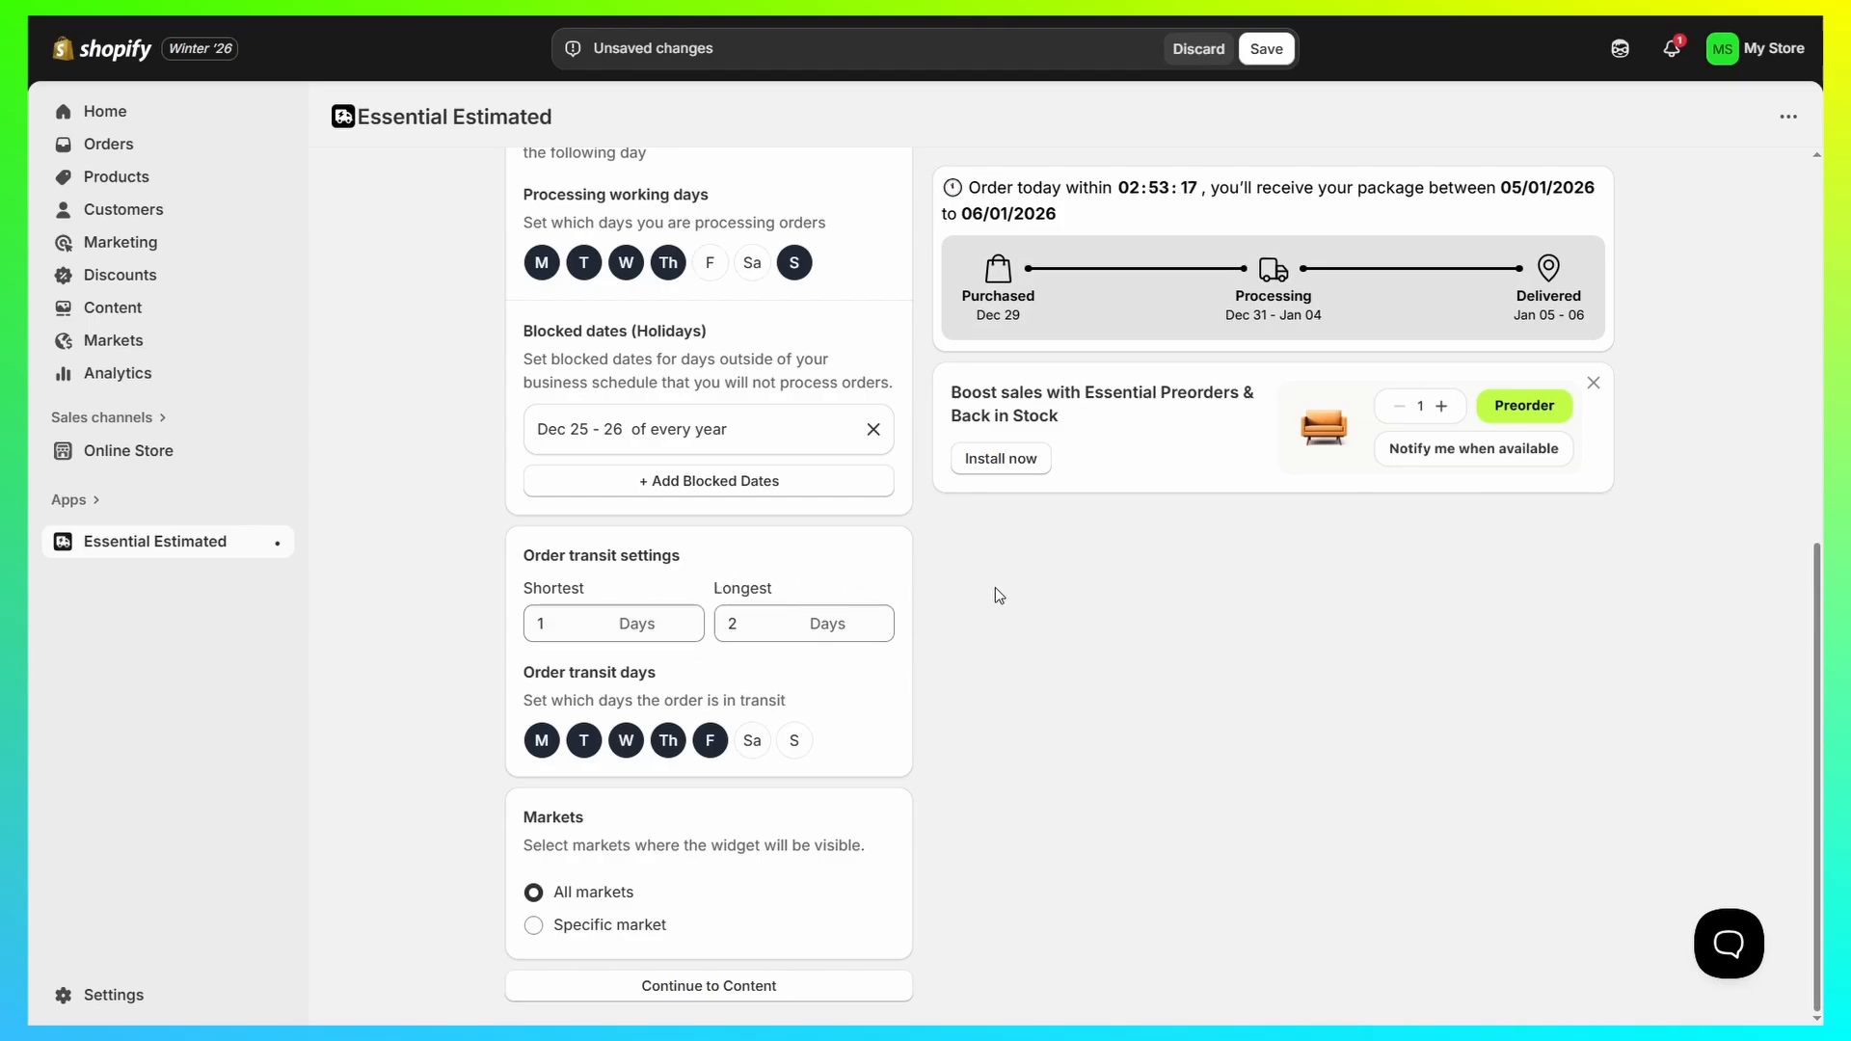
{"action": "scroll", "coordinate": [762, 652], "scroll_direction": "up", "scroll_amount": 1}
{"action": "scroll", "coordinate": [762, 652], "scroll_direction": "up", "scroll_amount": 4}
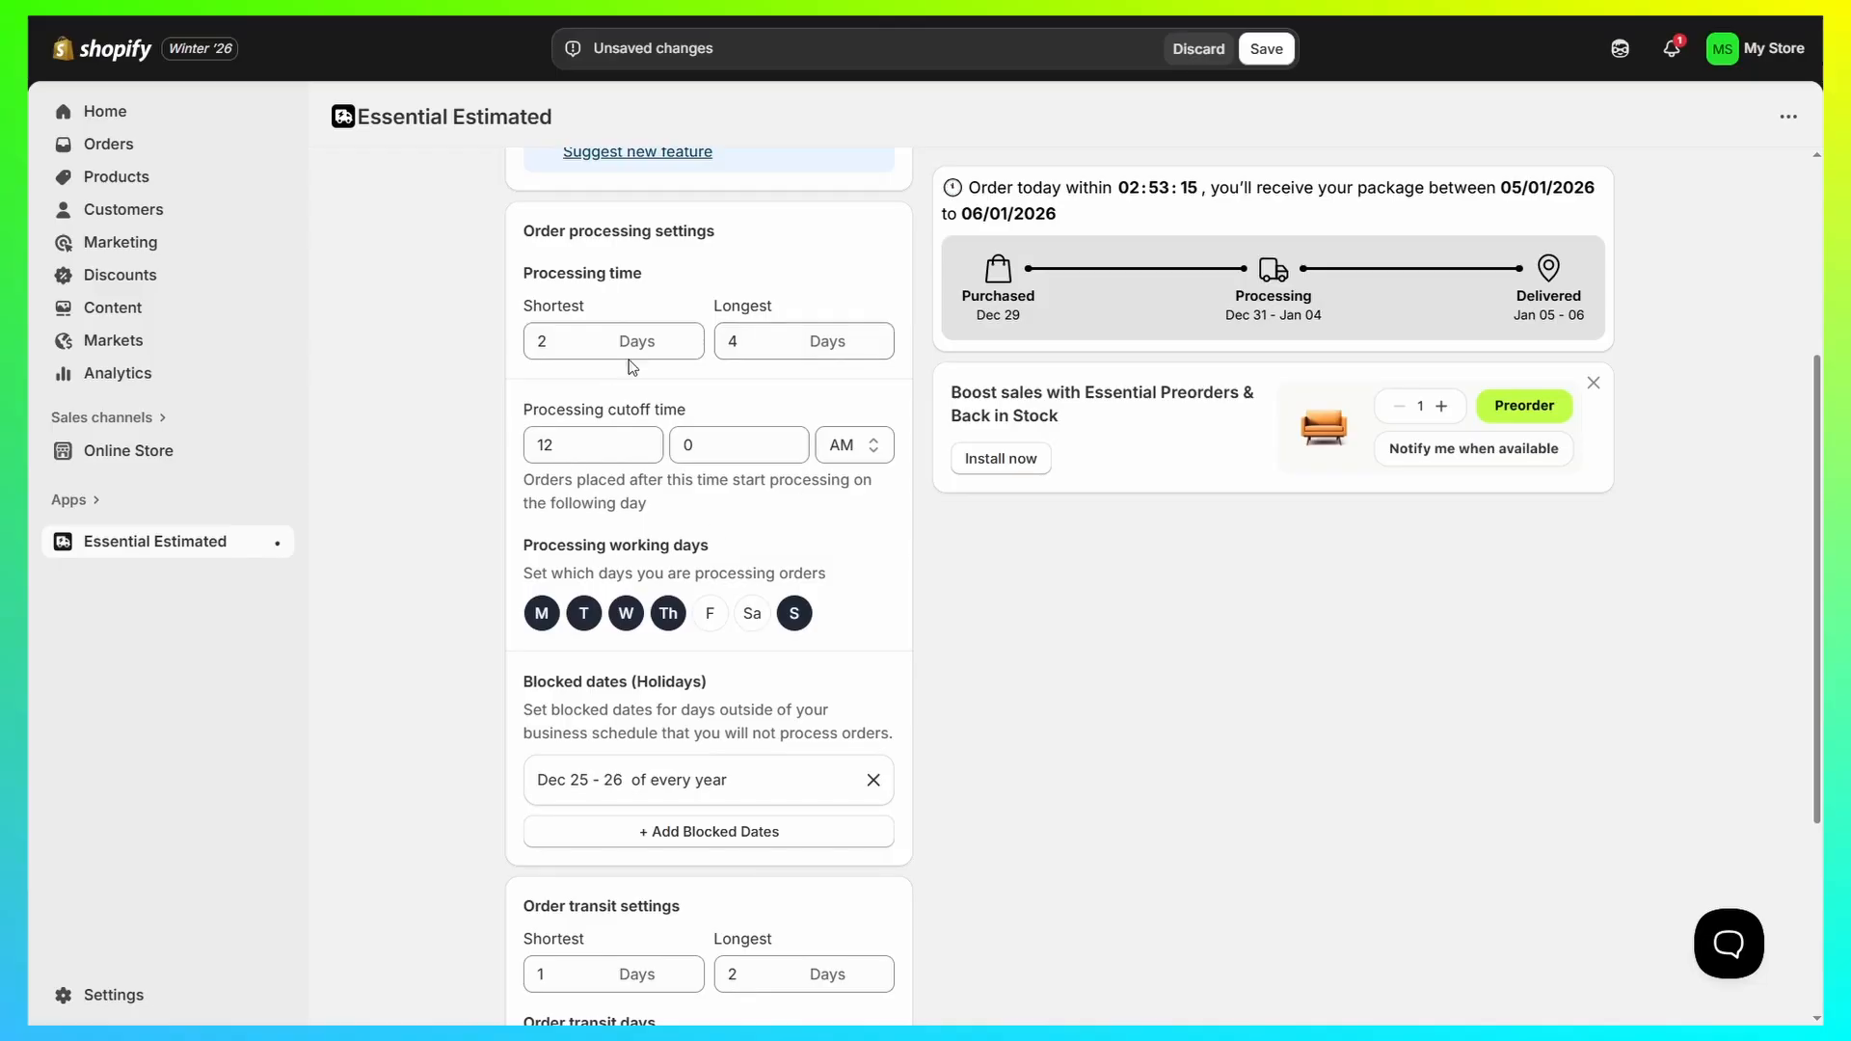
{"action": "scroll", "coordinate": [930, 295], "scroll_direction": "down", "scroll_amount": 4}
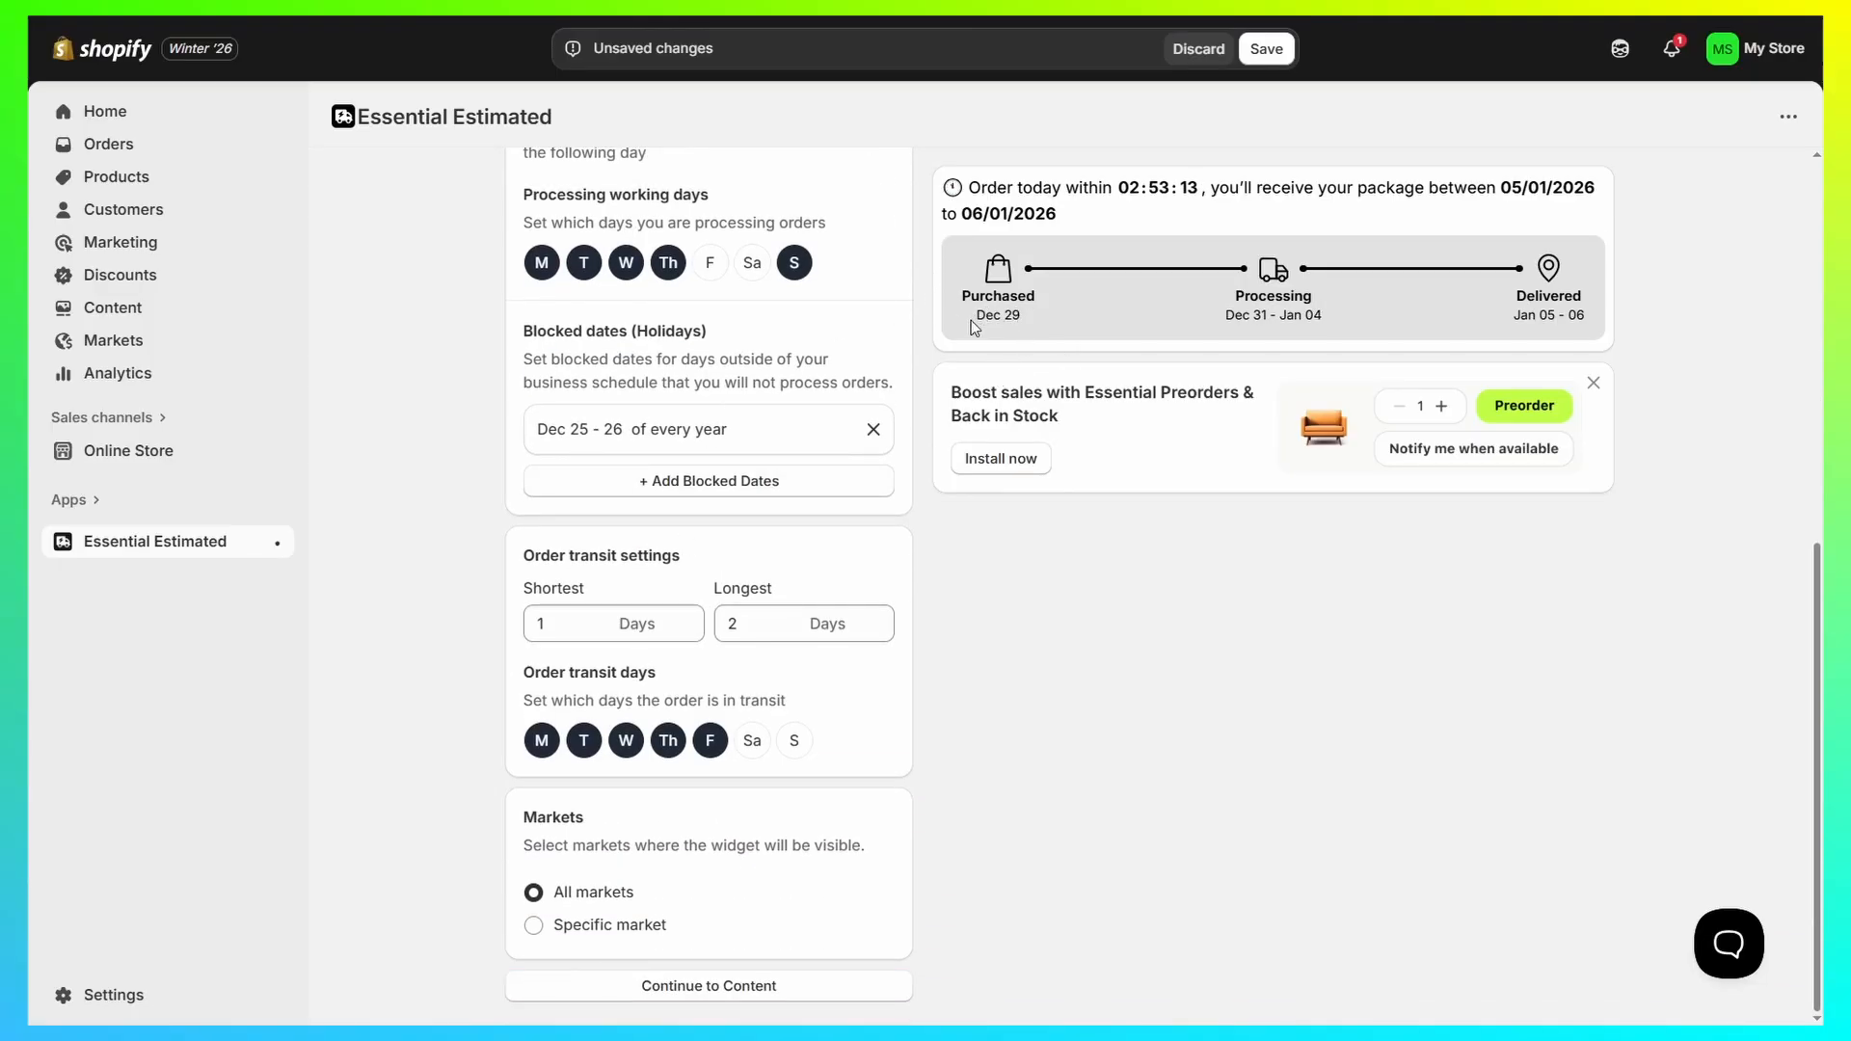
{"action": "left_click_drag", "start_coordinate": [970, 321], "coordinate": [1056, 316]}
{"action": "left_click", "coordinate": [1213, 541]}
Step: Restrict the widget's visibility to a specific market and select US as that market
{"action": "left_click", "coordinate": [632, 931]}
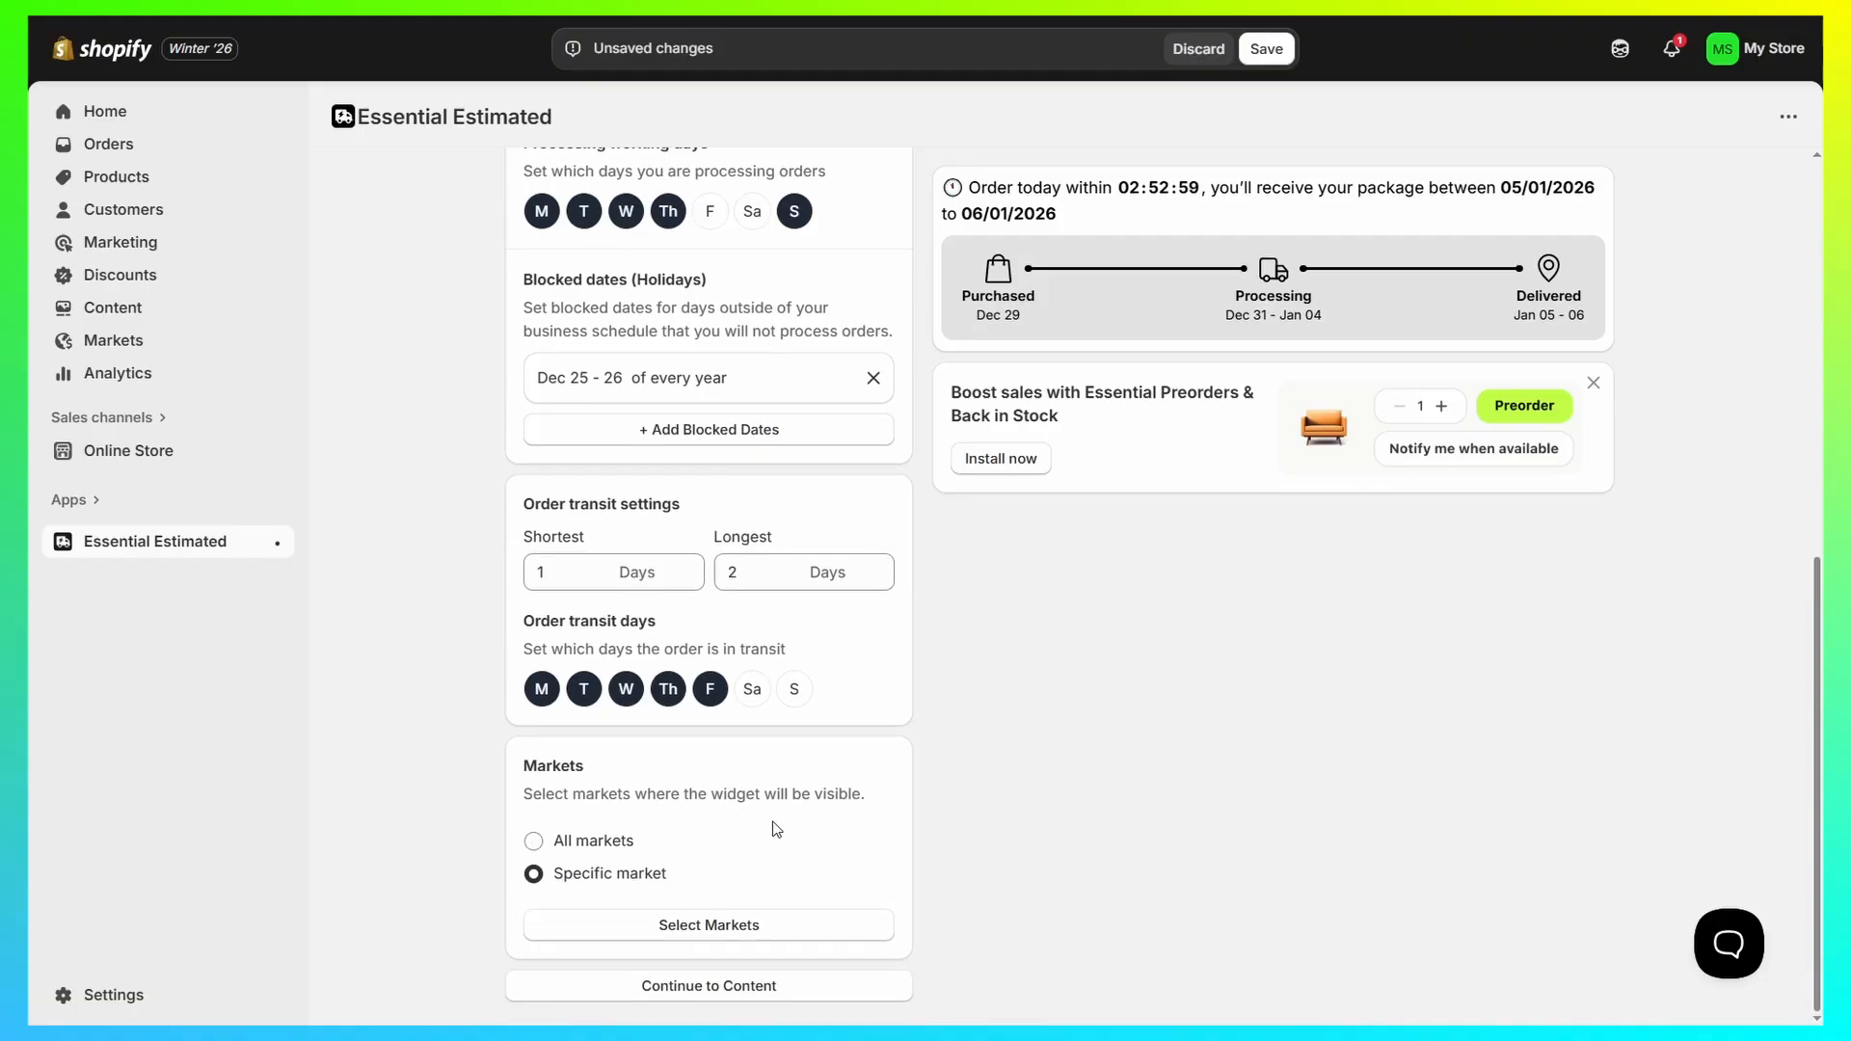
{"action": "left_click", "coordinate": [556, 846]}
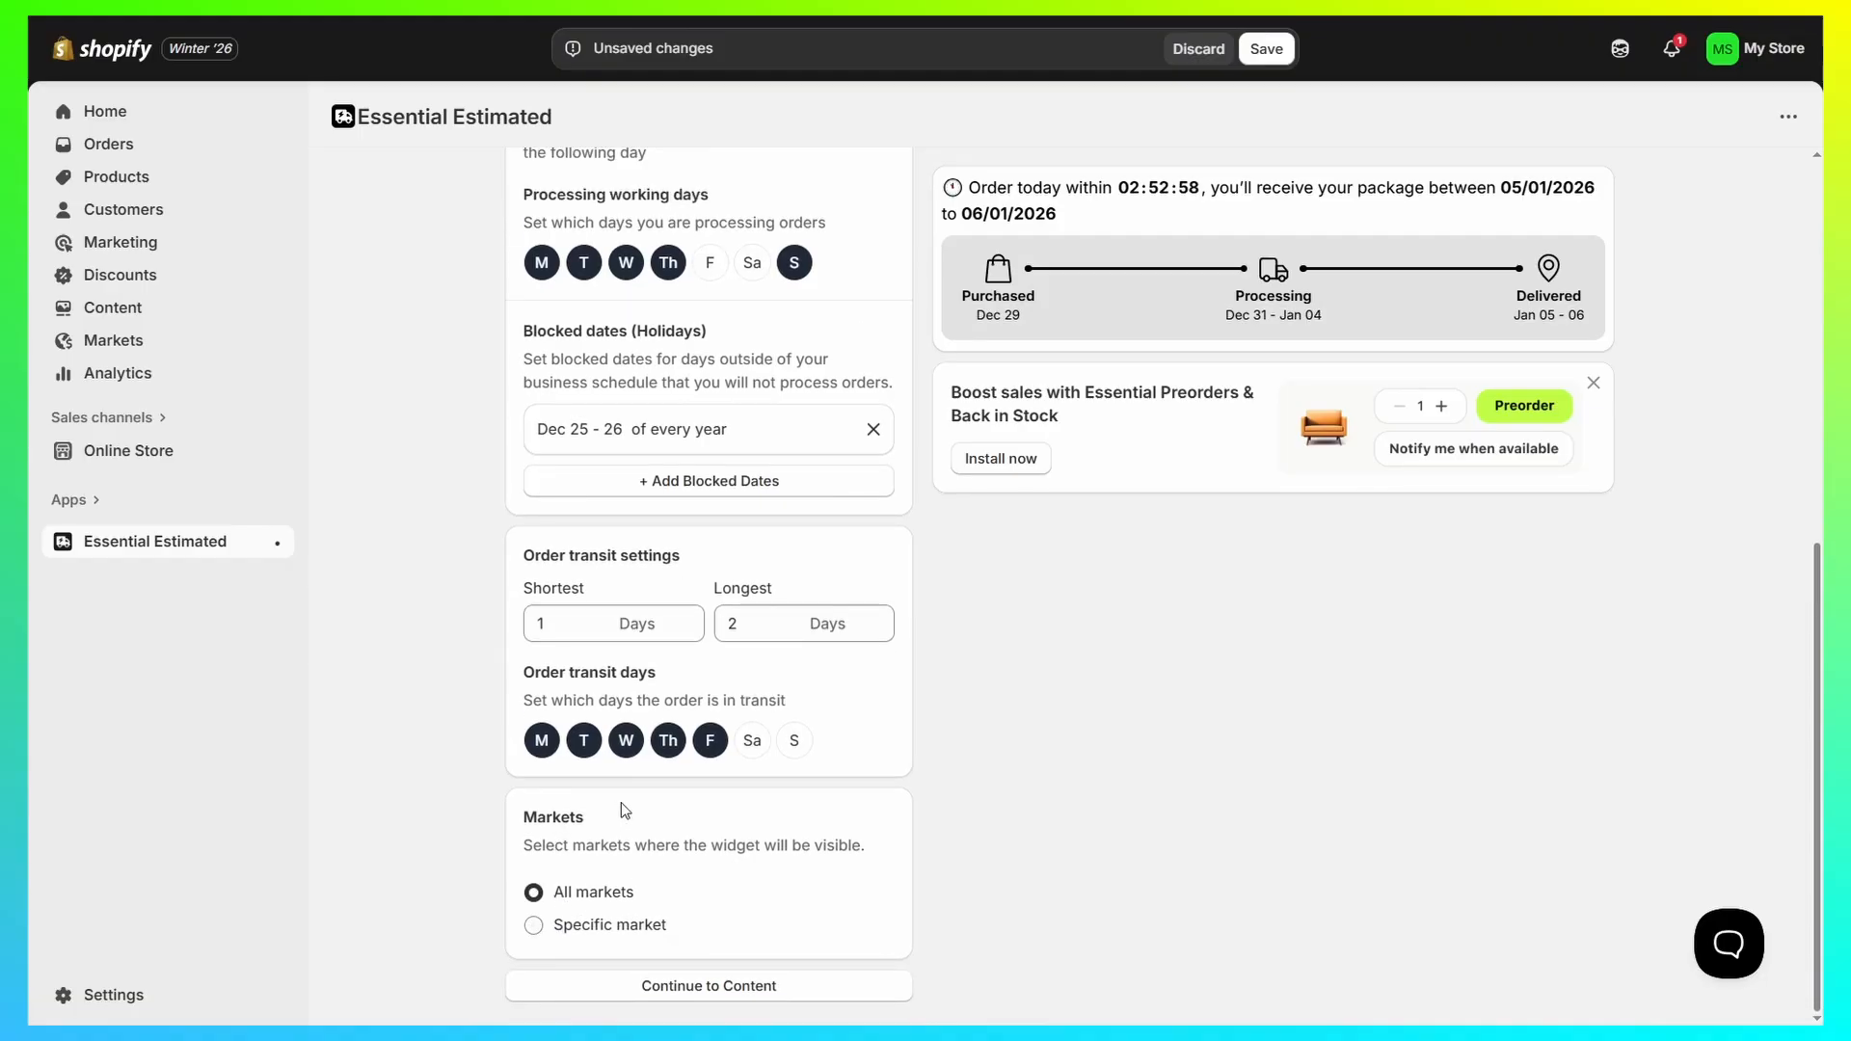
{"action": "left_click", "coordinate": [569, 927]}
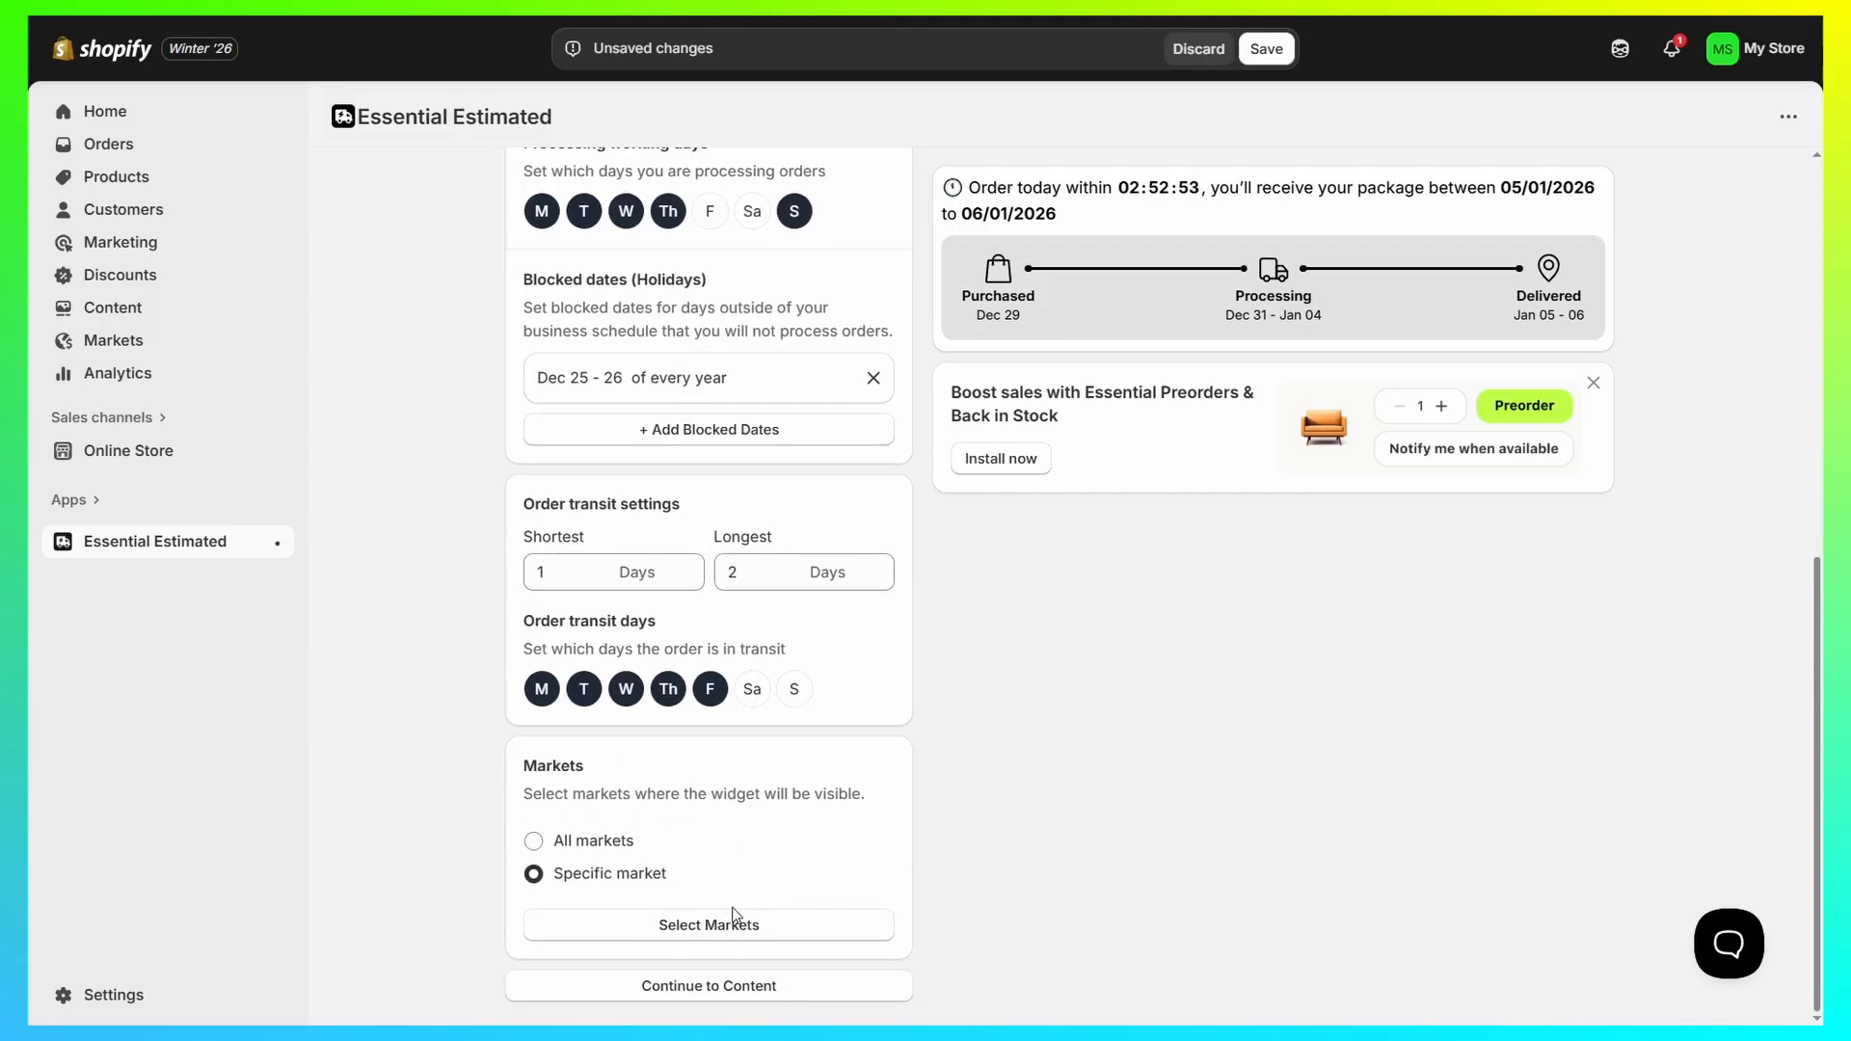
{"action": "left_click", "coordinate": [736, 921]}
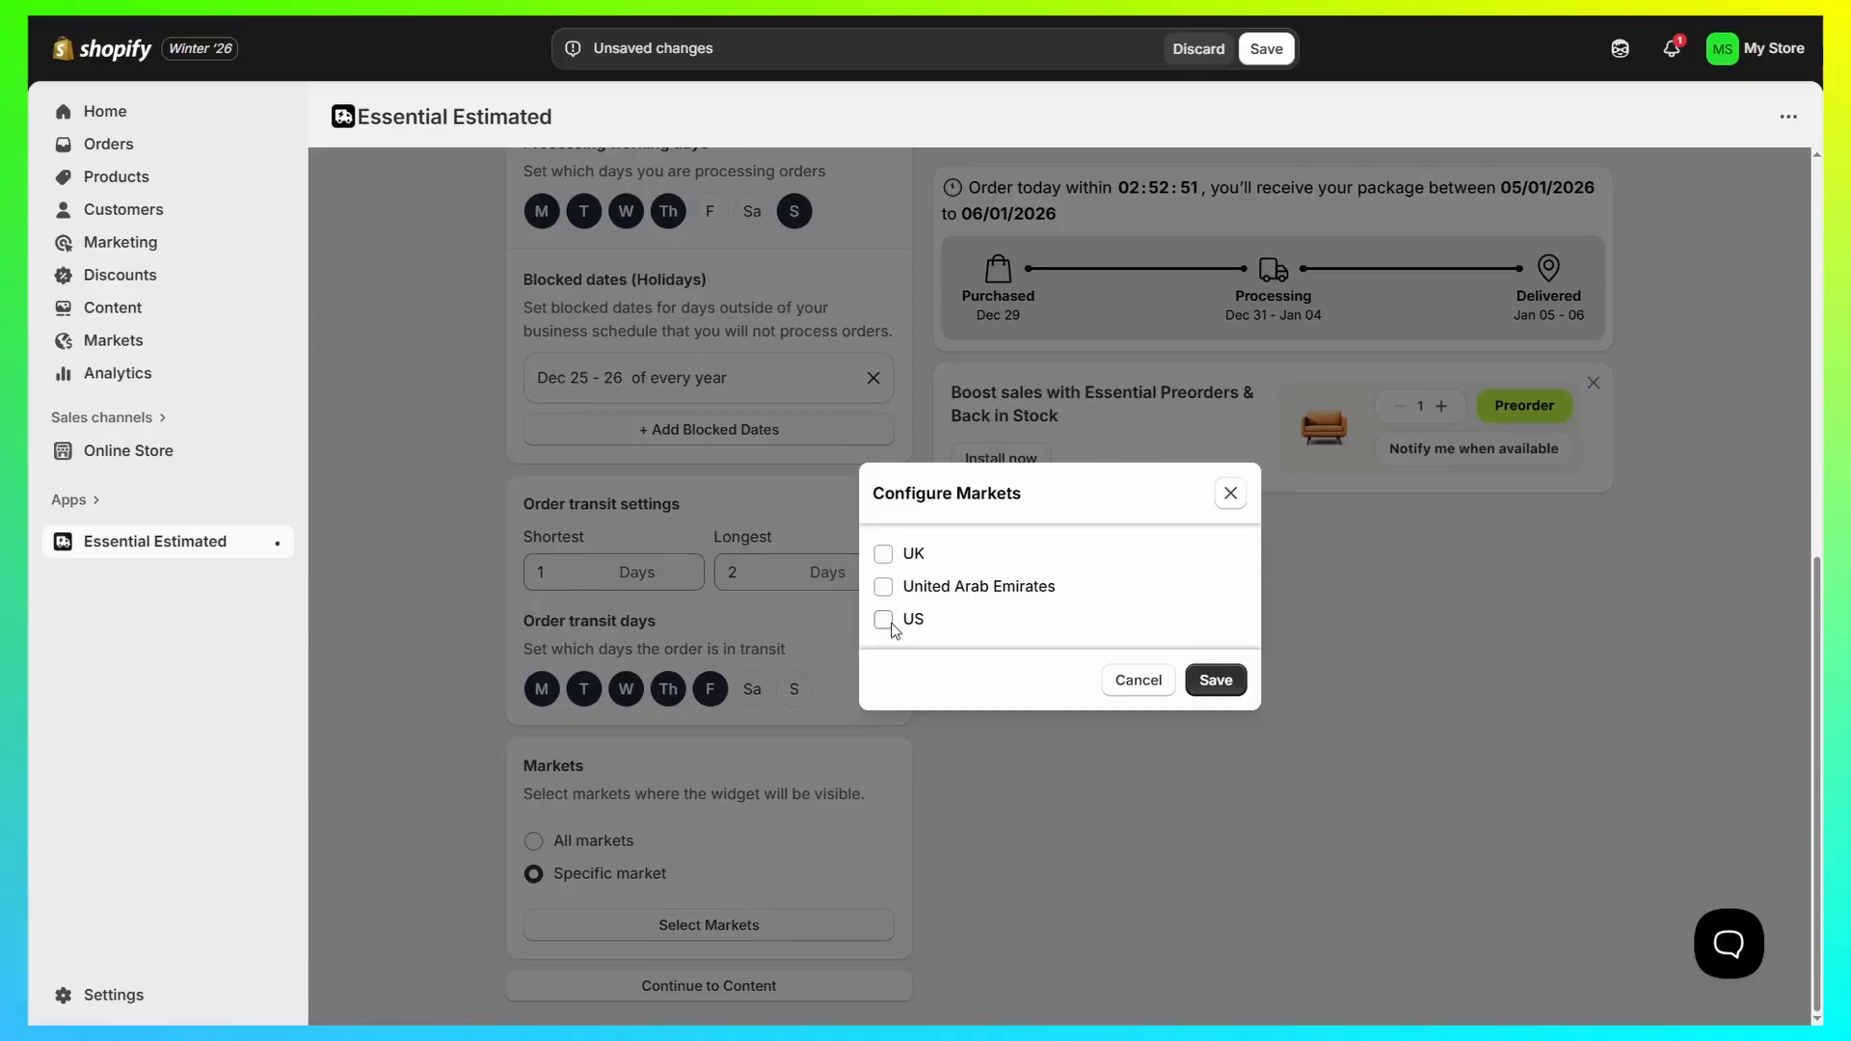
{"action": "left_click", "coordinate": [885, 621]}
{"action": "left_click", "coordinate": [1216, 680]}
{"action": "scroll", "coordinate": [945, 887], "scroll_direction": "down", "scroll_amount": 1}
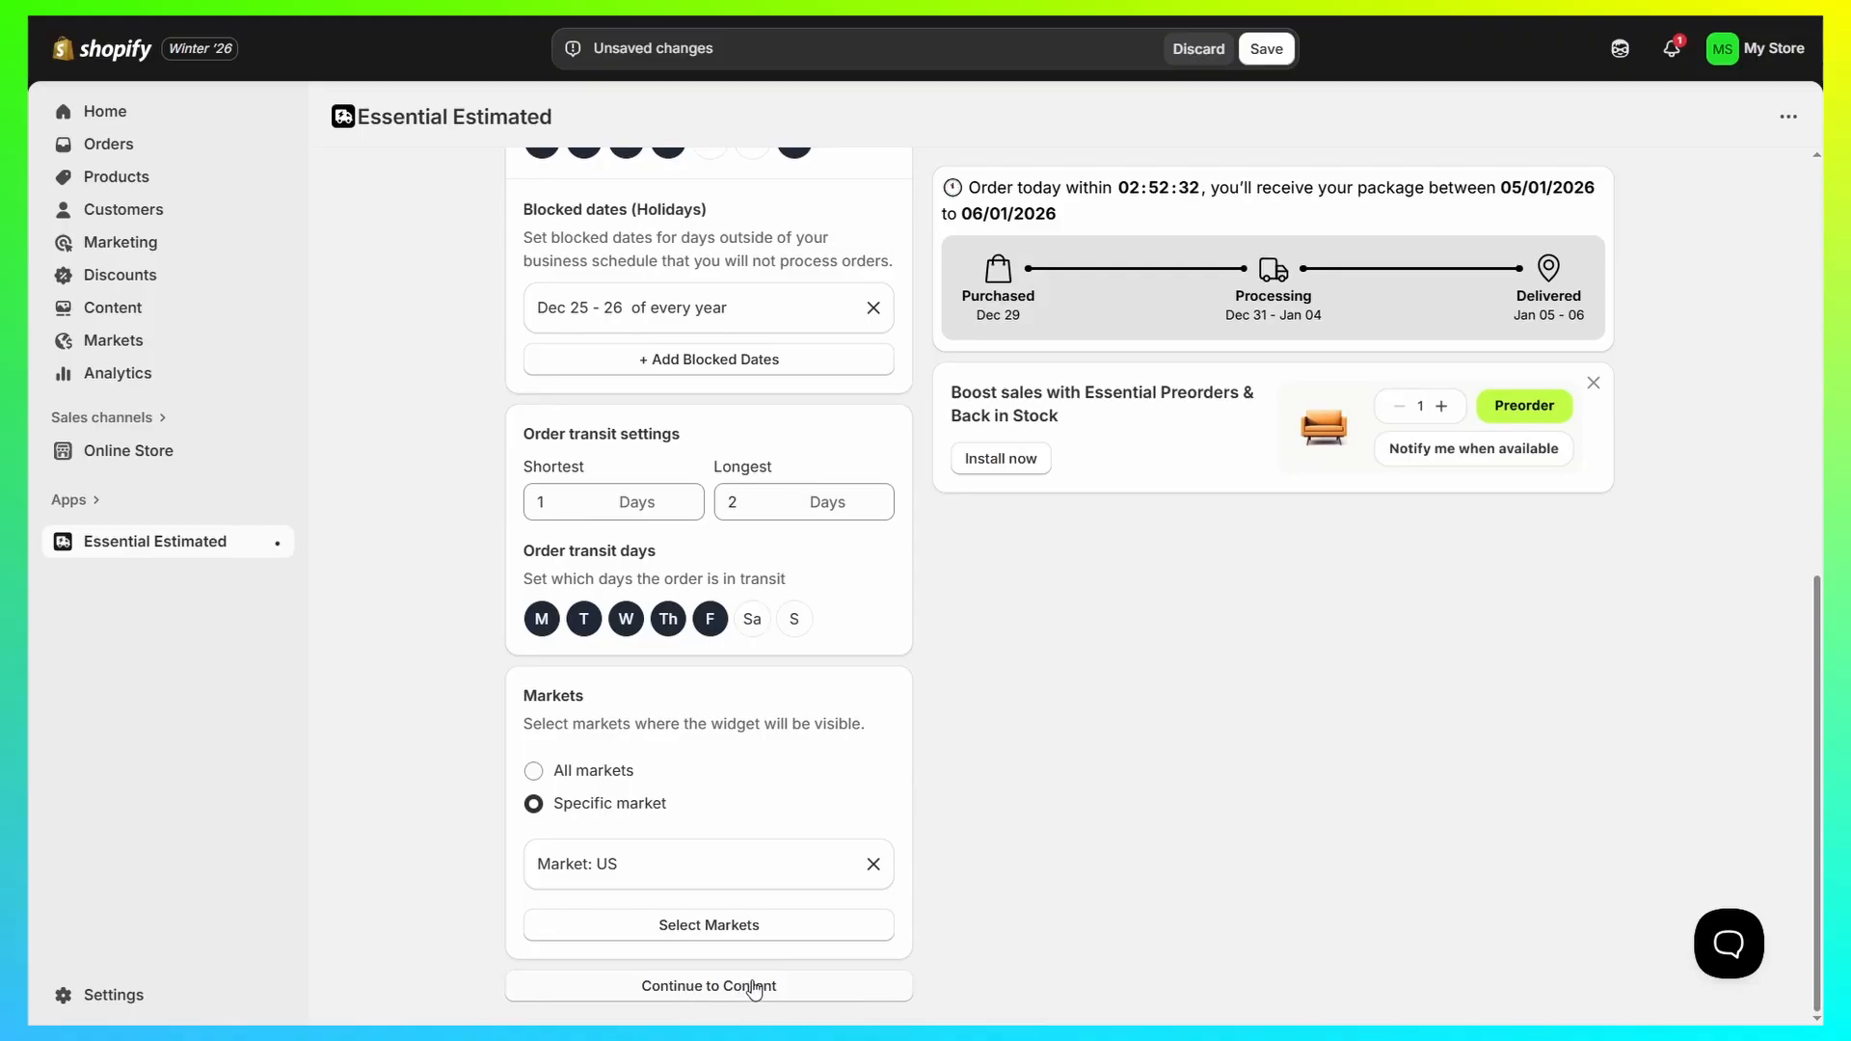
Step: Continue to the widget content and review the description text, available variables and date format settings
{"action": "left_click", "coordinate": [755, 990]}
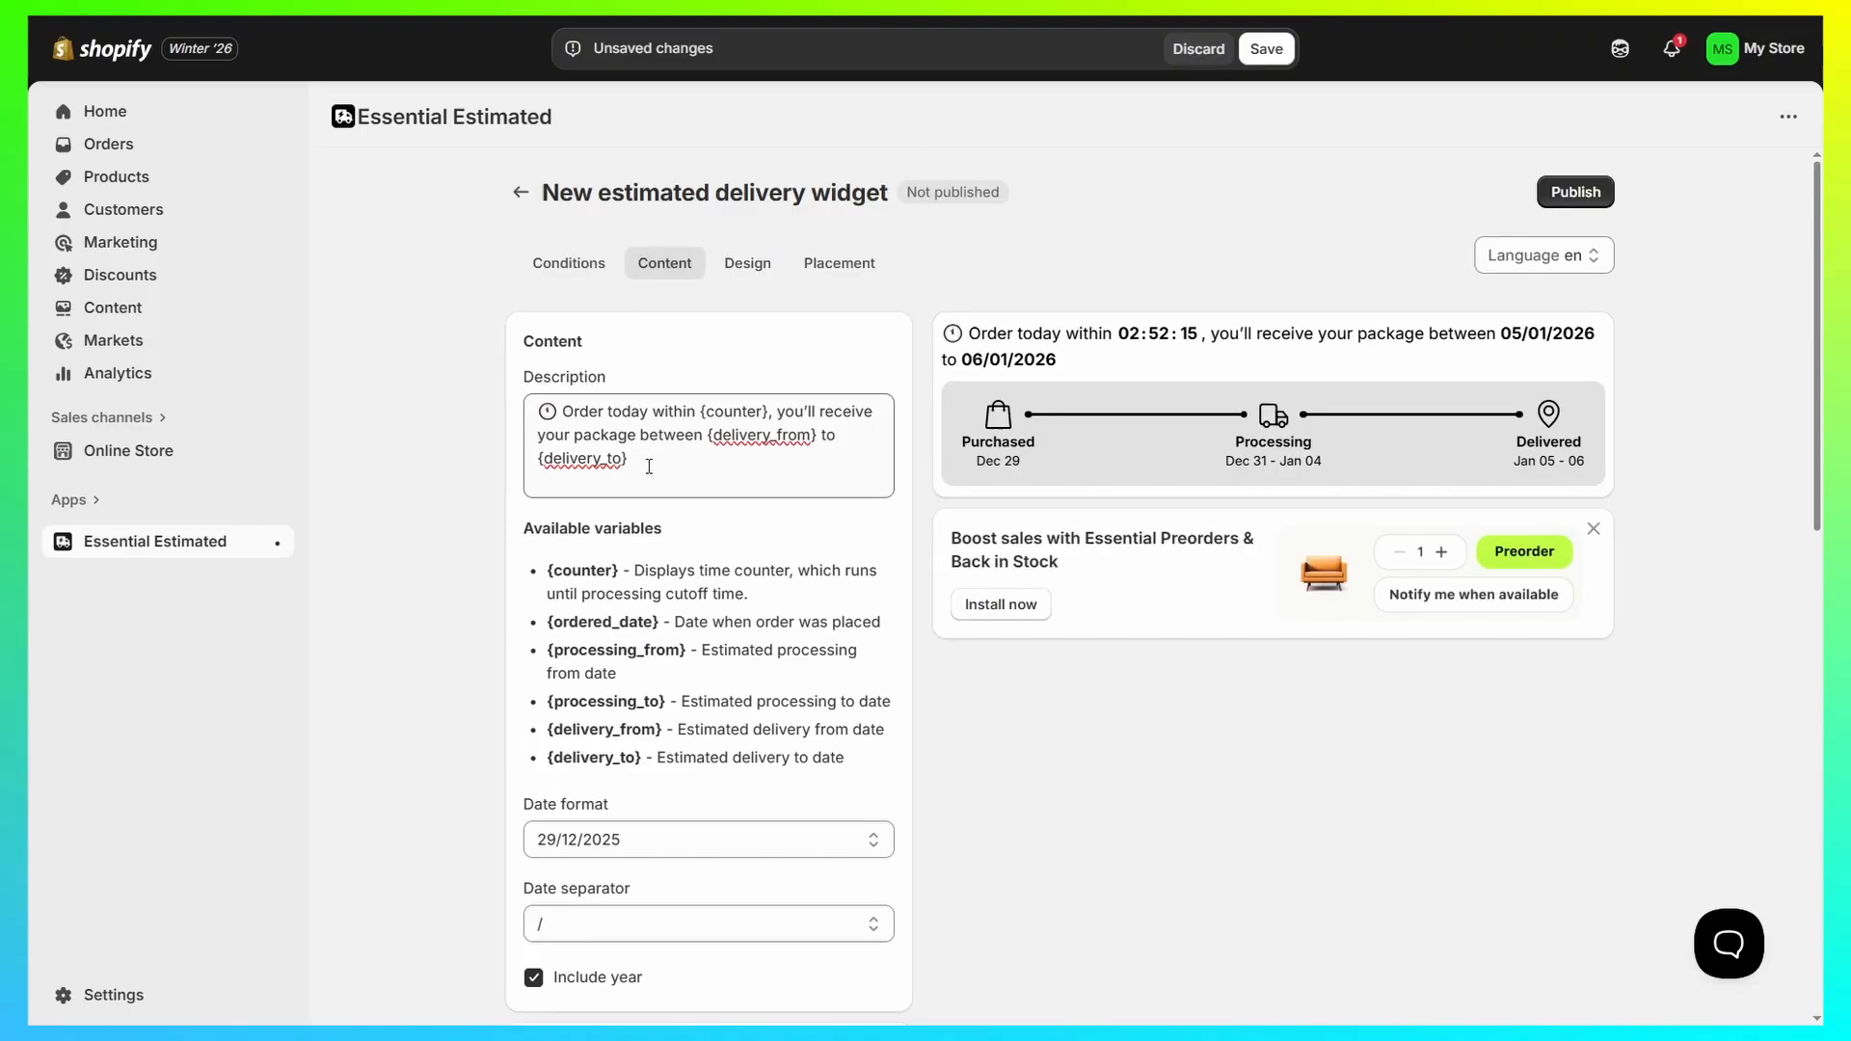
{"action": "left_click_drag", "start_coordinate": [649, 465], "coordinate": [526, 389]}
{"action": "left_click_drag", "start_coordinate": [1090, 334], "coordinate": [1060, 364]}
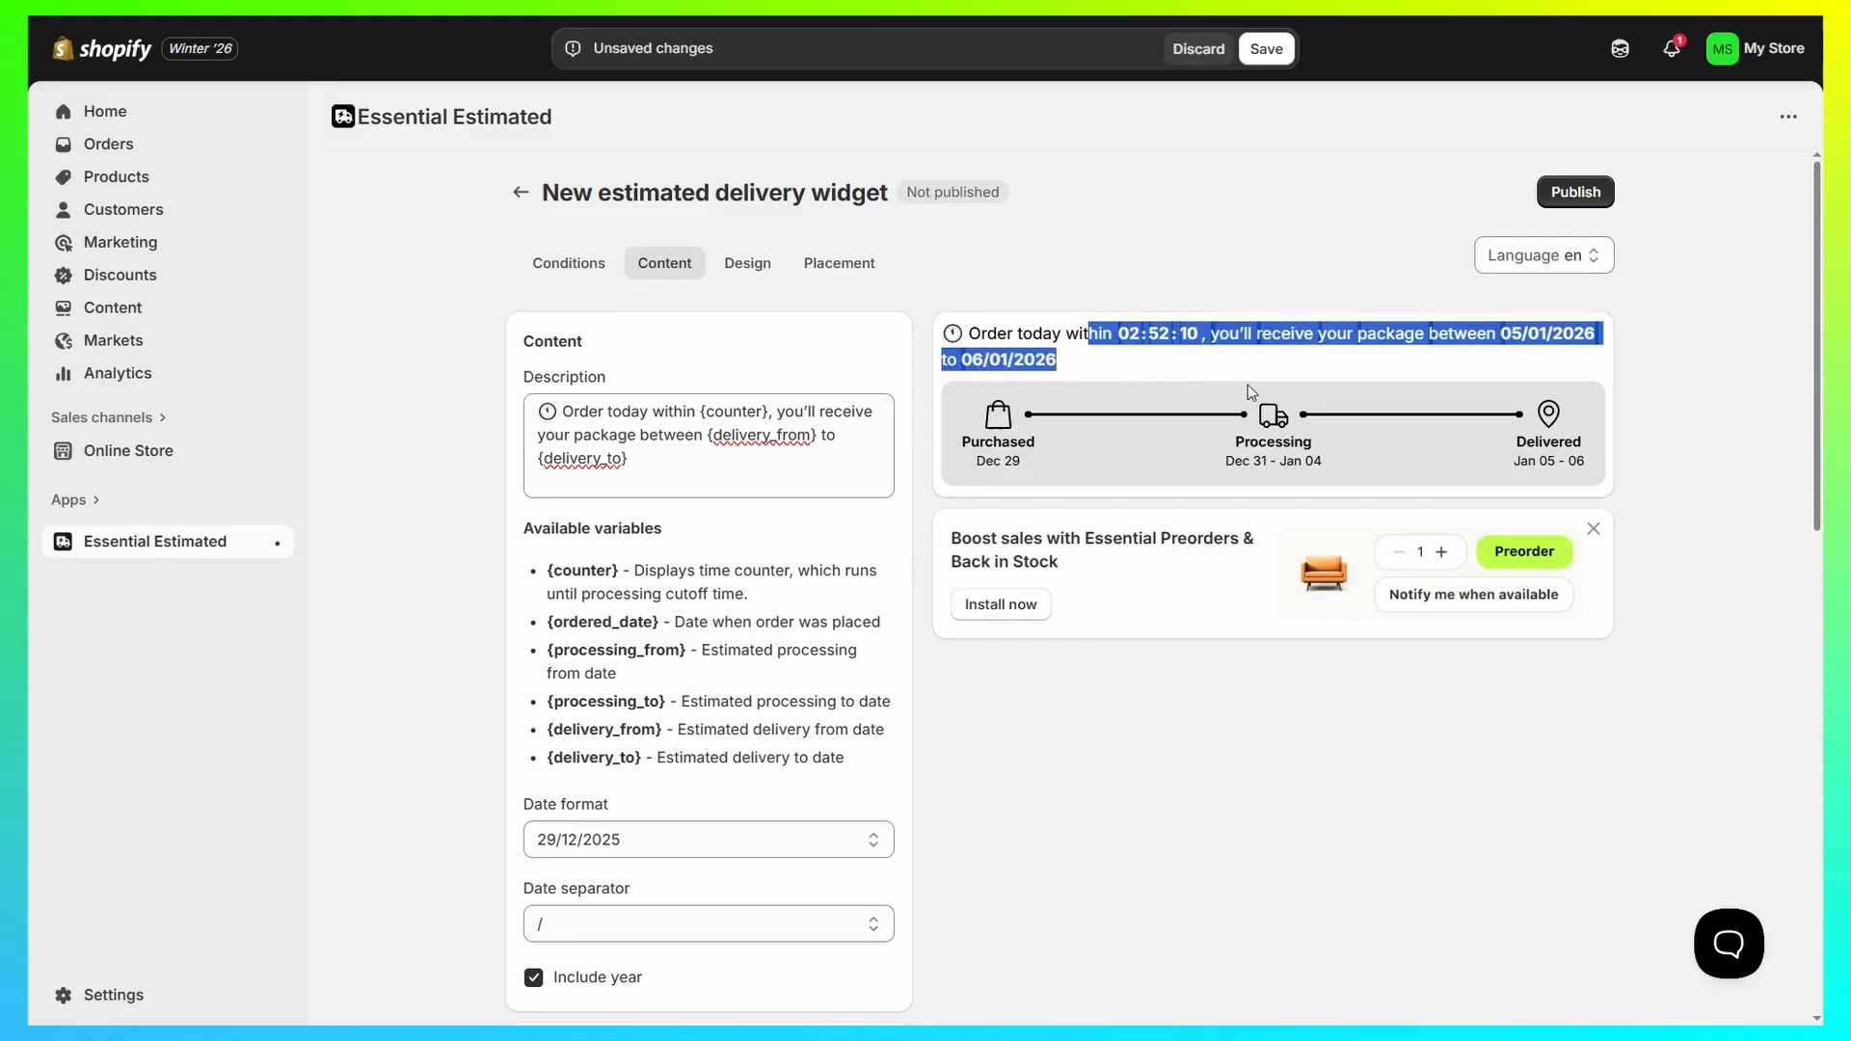
{"action": "left_click", "coordinate": [683, 465]}
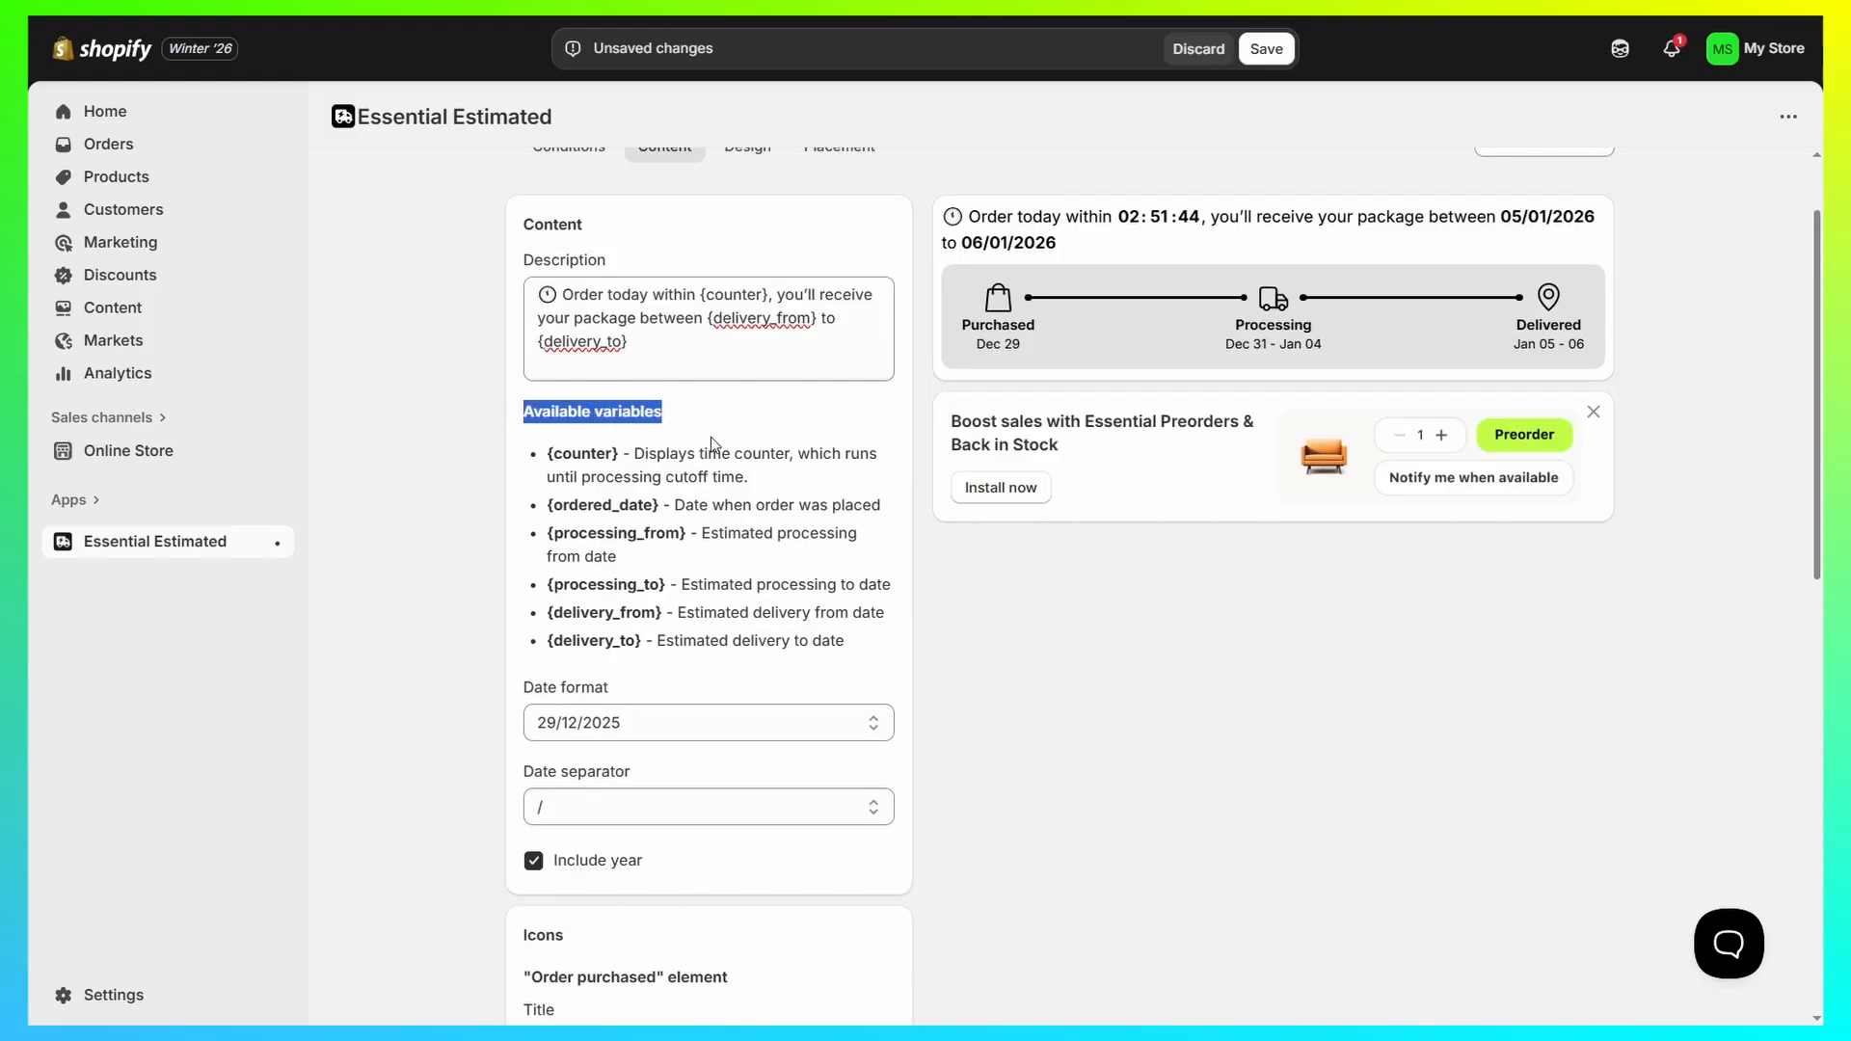
{"action": "left_click_drag", "start_coordinate": [710, 437], "coordinate": [861, 654]}
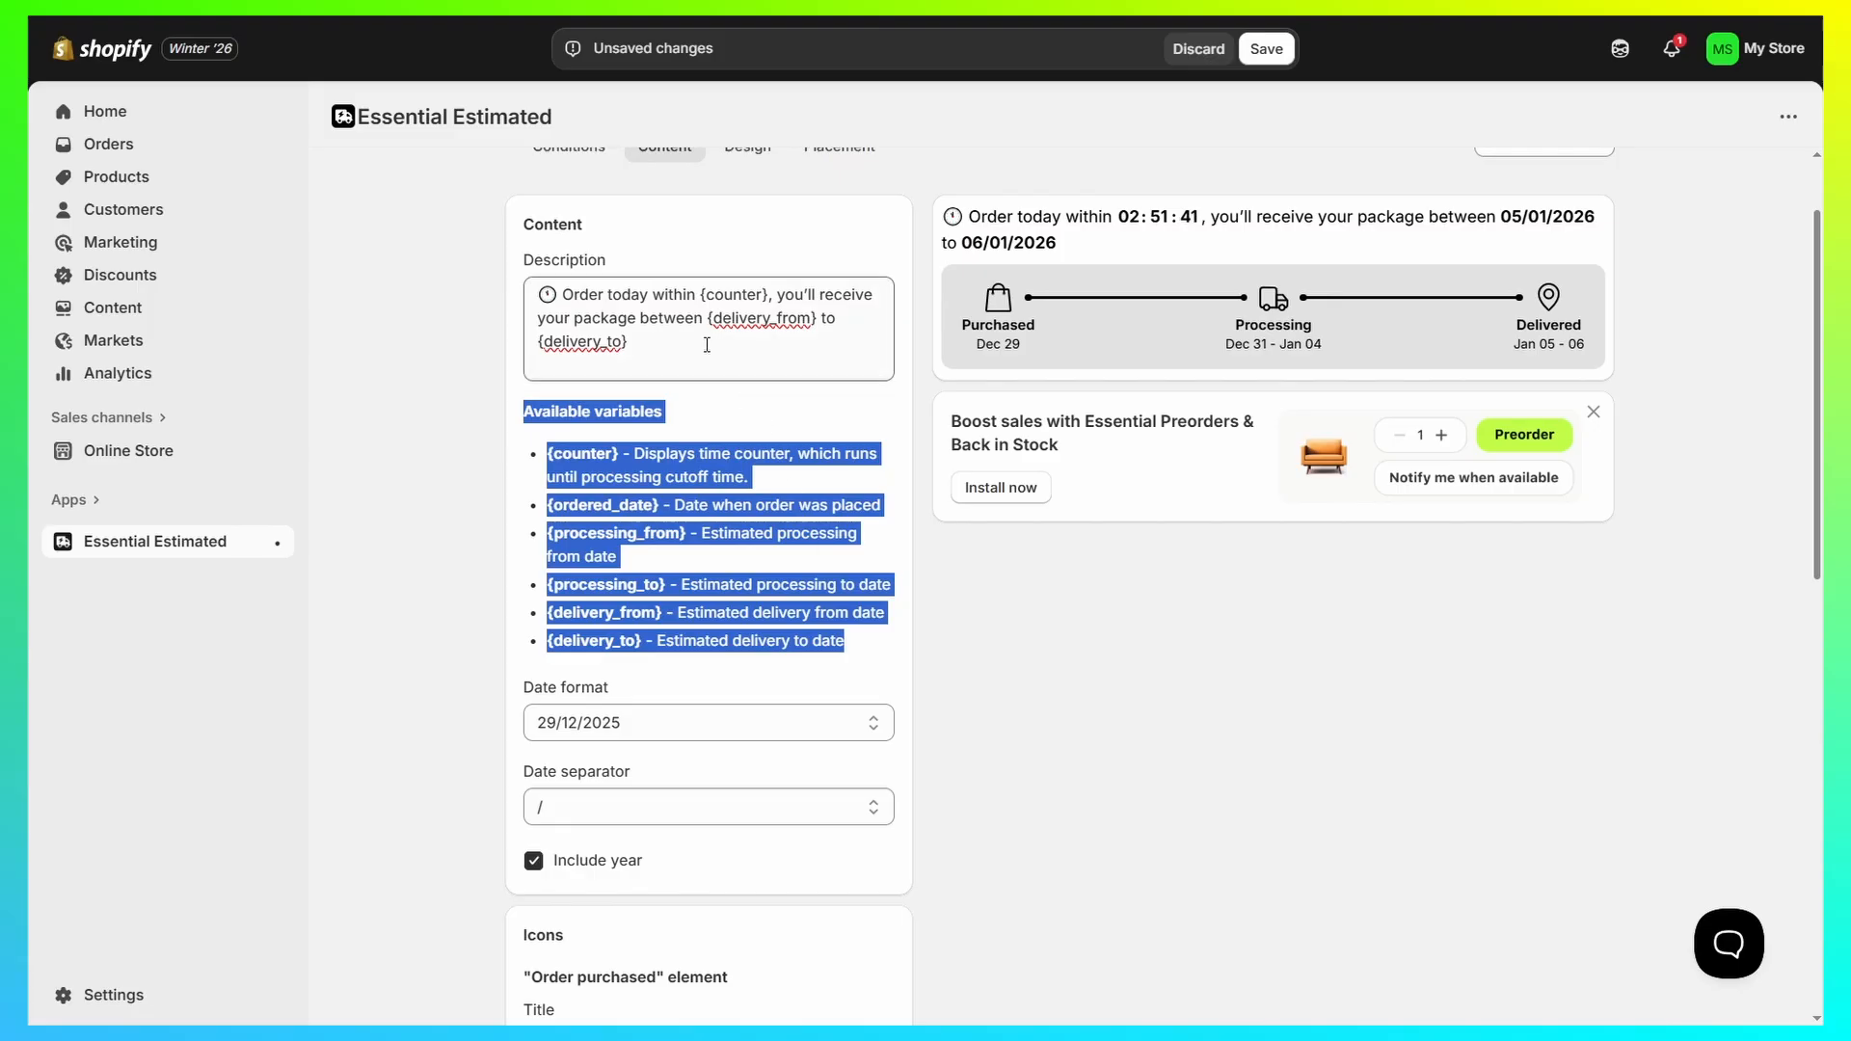
{"action": "left_click", "coordinate": [460, 329]}
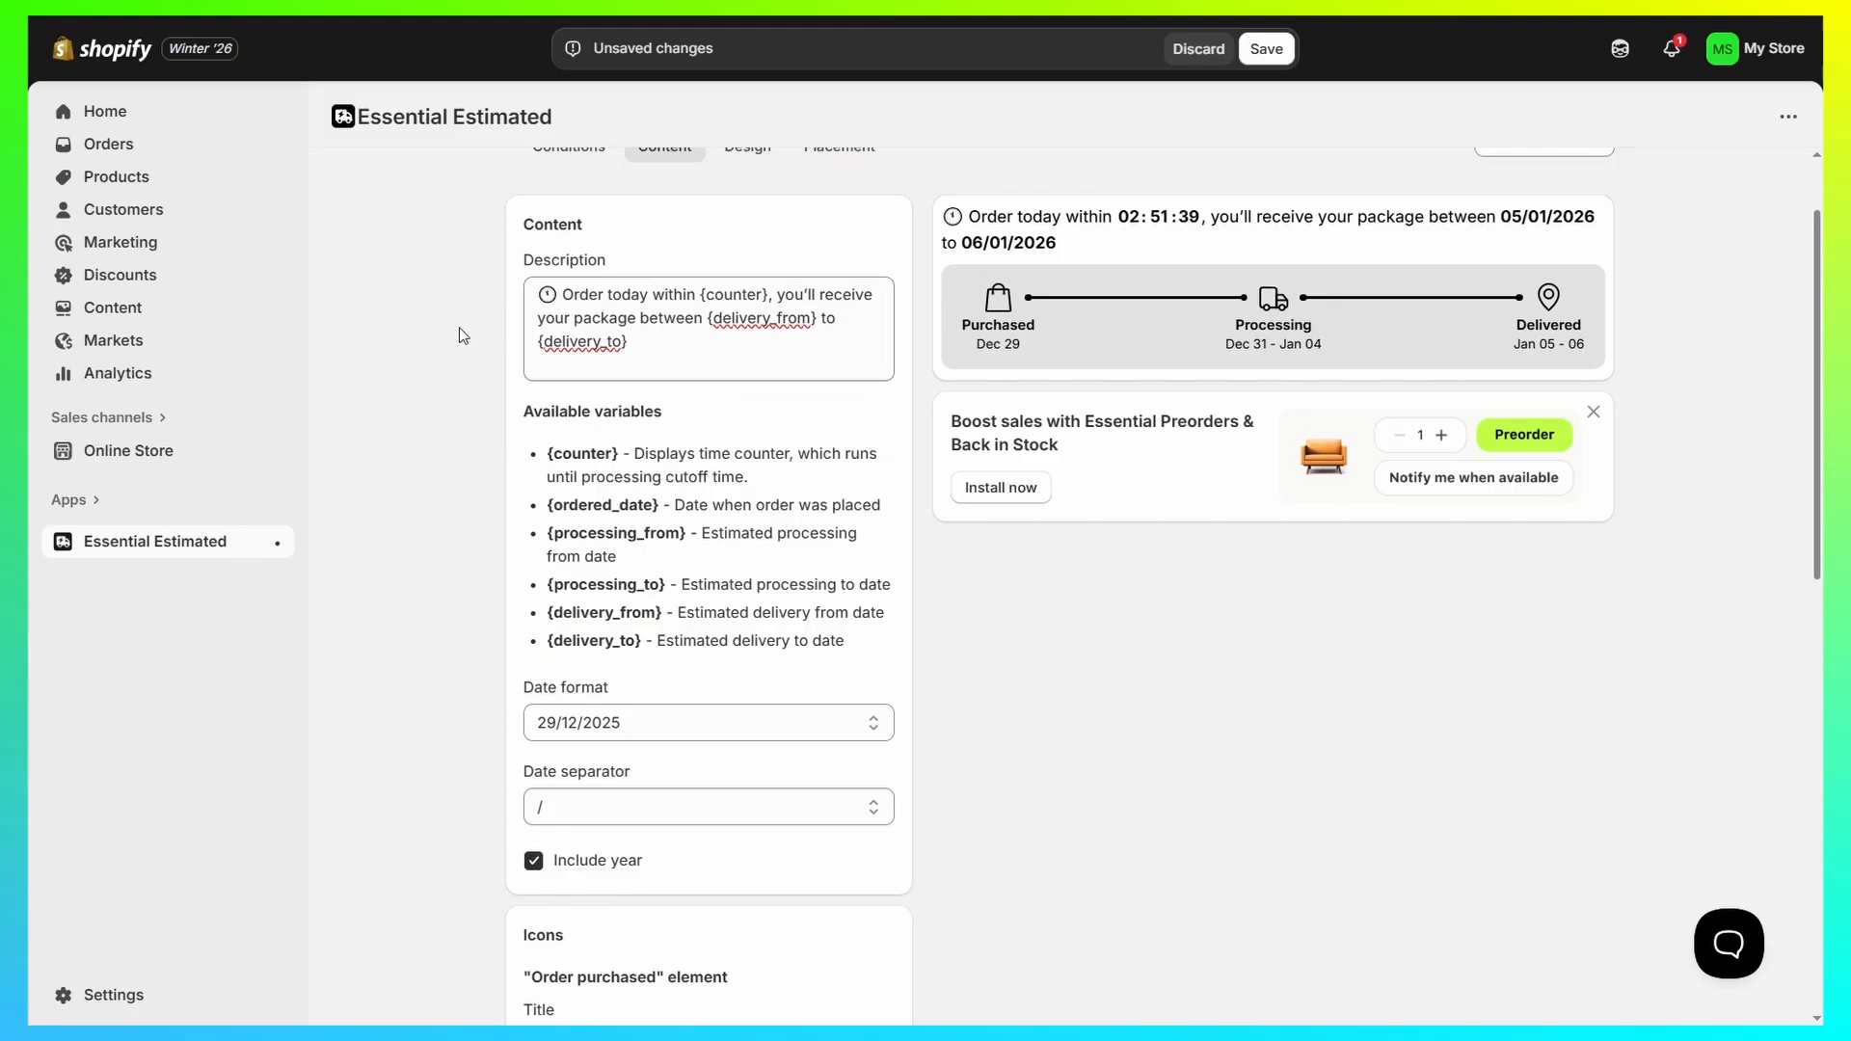
{"action": "scroll", "coordinate": [463, 332], "scroll_direction": "down", "scroll_amount": 5}
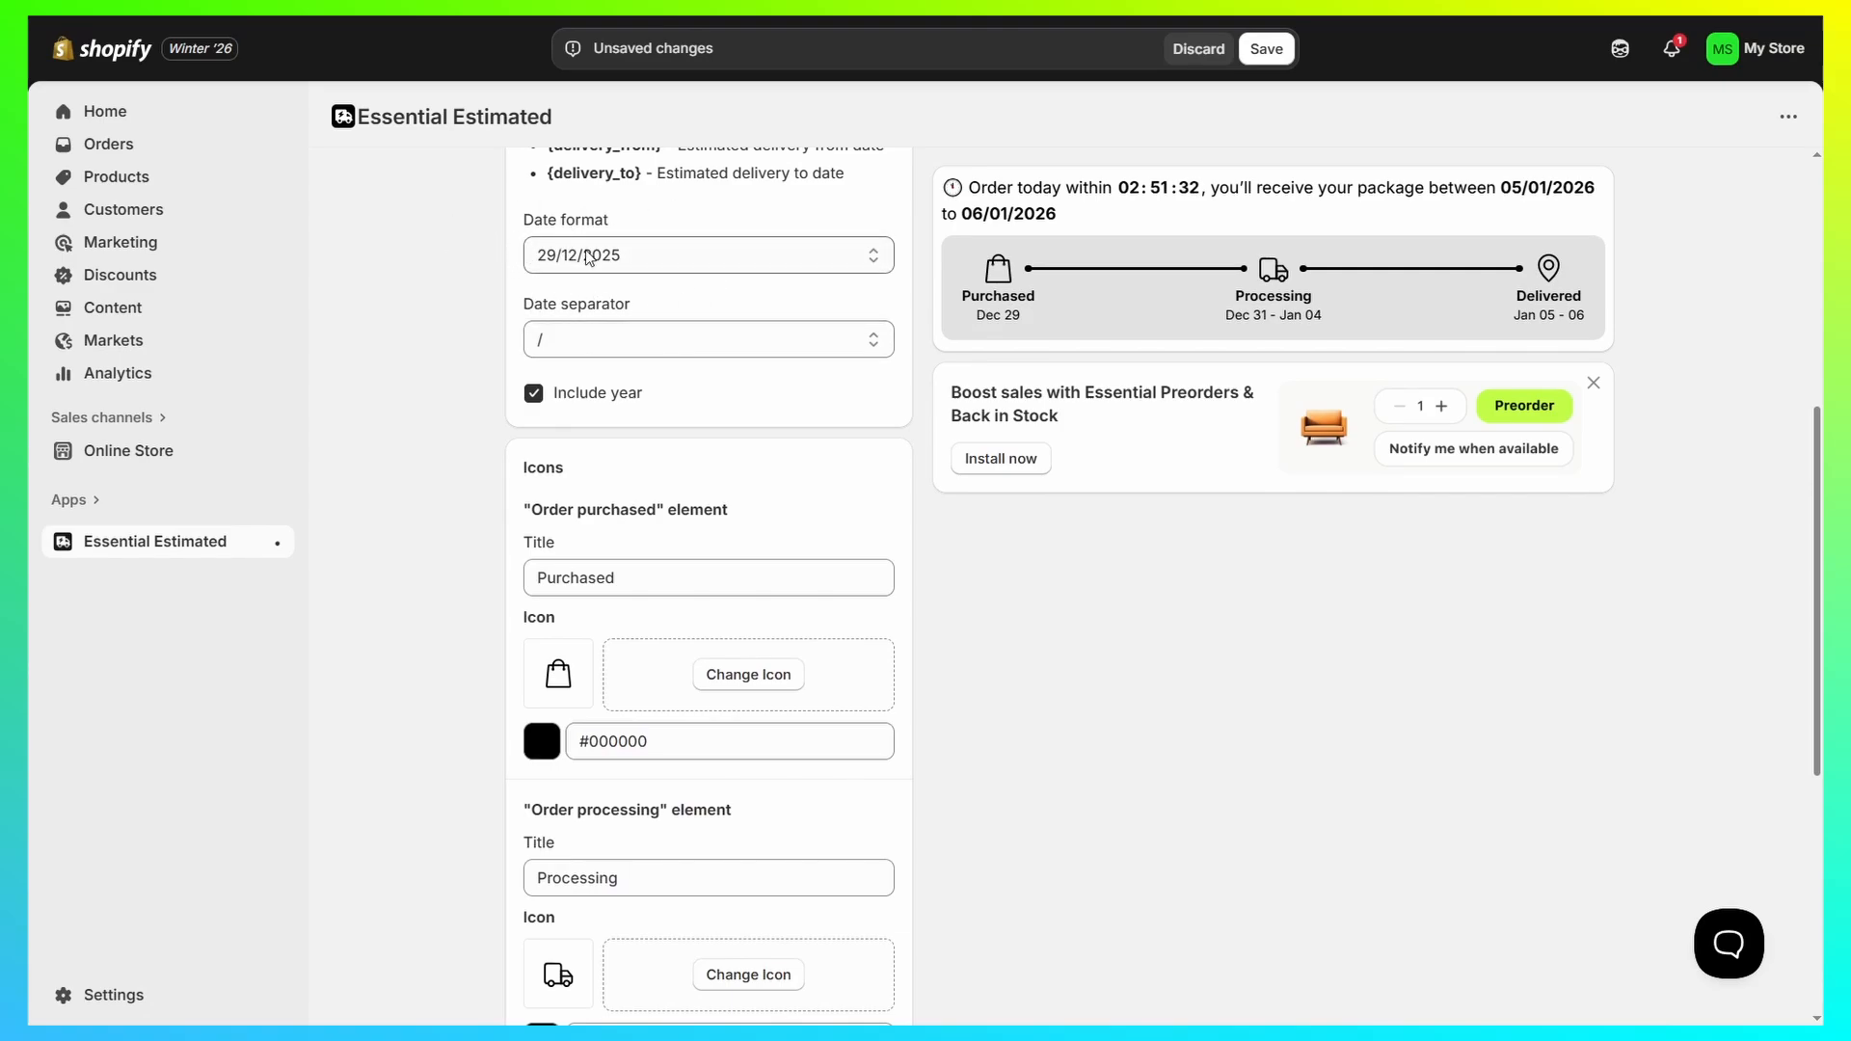
{"action": "scroll", "coordinate": [675, 415], "scroll_direction": "down", "scroll_amount": 1}
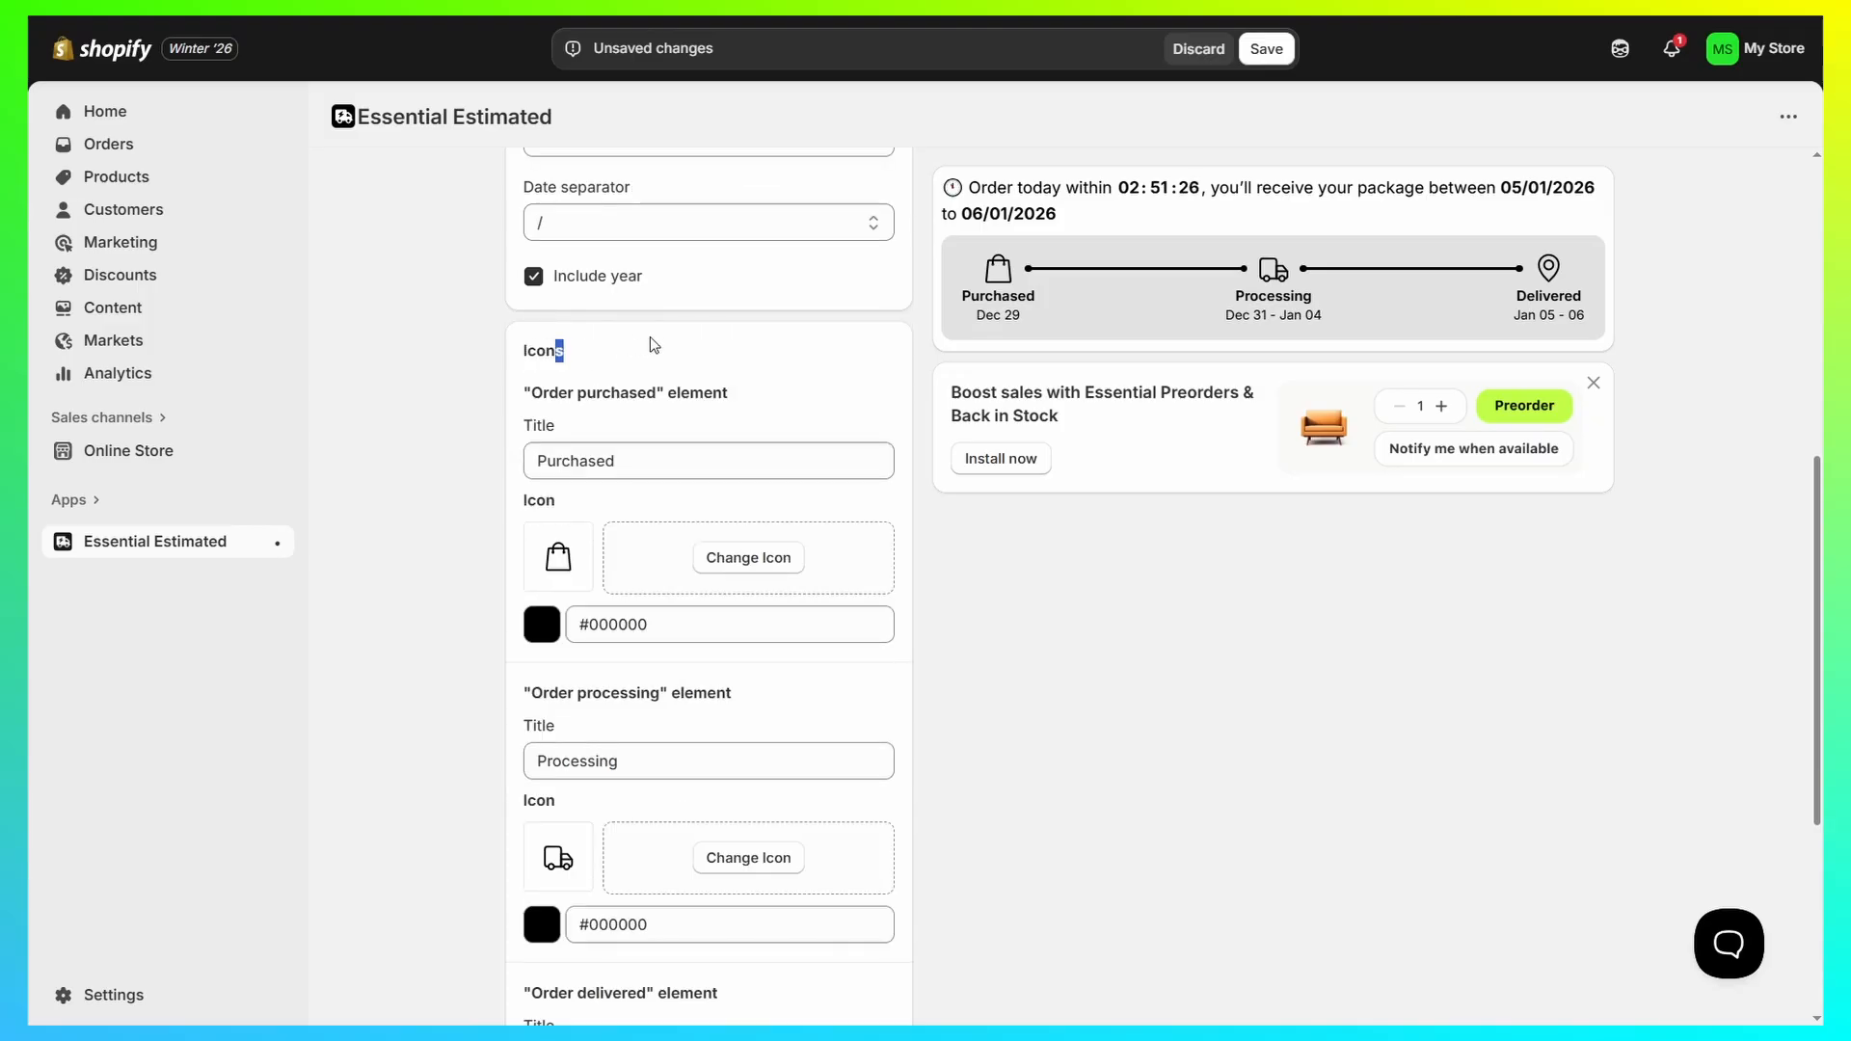
Step: Check the icon upload for the "Order purchased" element without choosing a file, and review the title and icon settings of all three elements
{"action": "left_click", "coordinate": [685, 347]}
{"action": "left_click", "coordinate": [739, 557]}
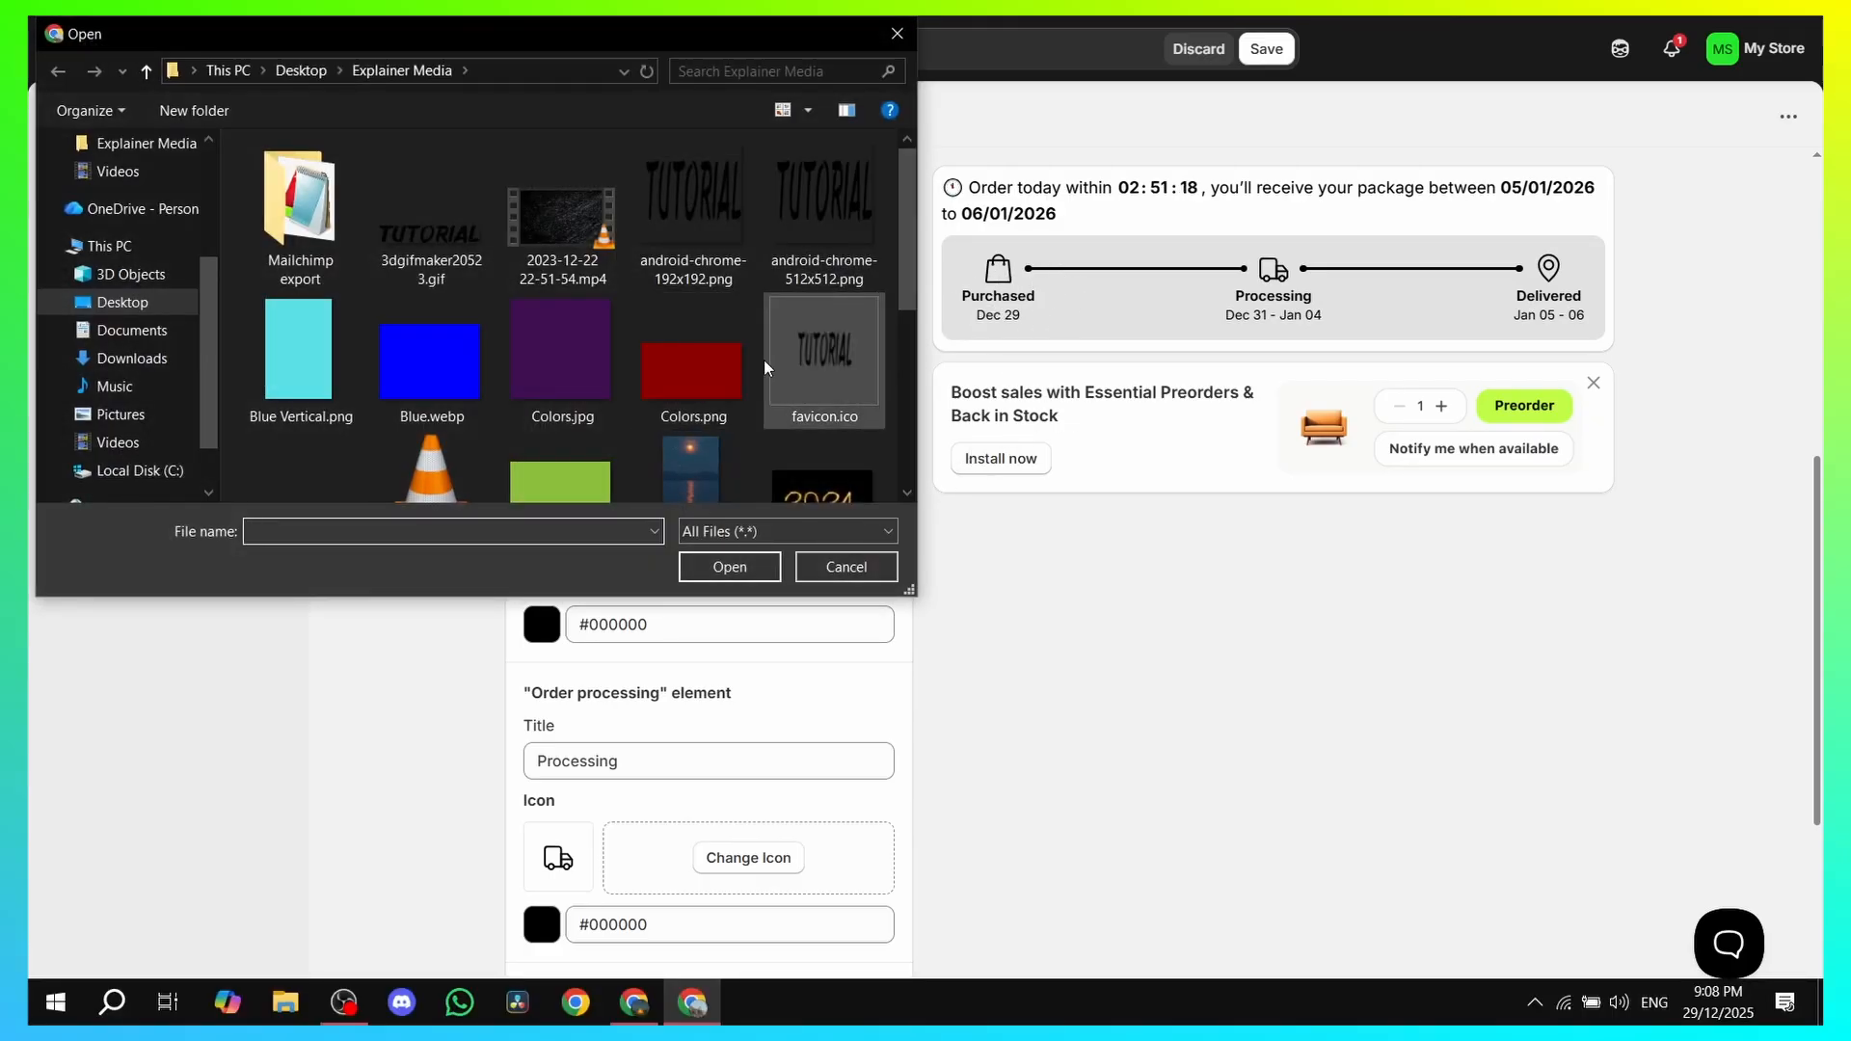
{"action": "left_click", "coordinate": [846, 567]}
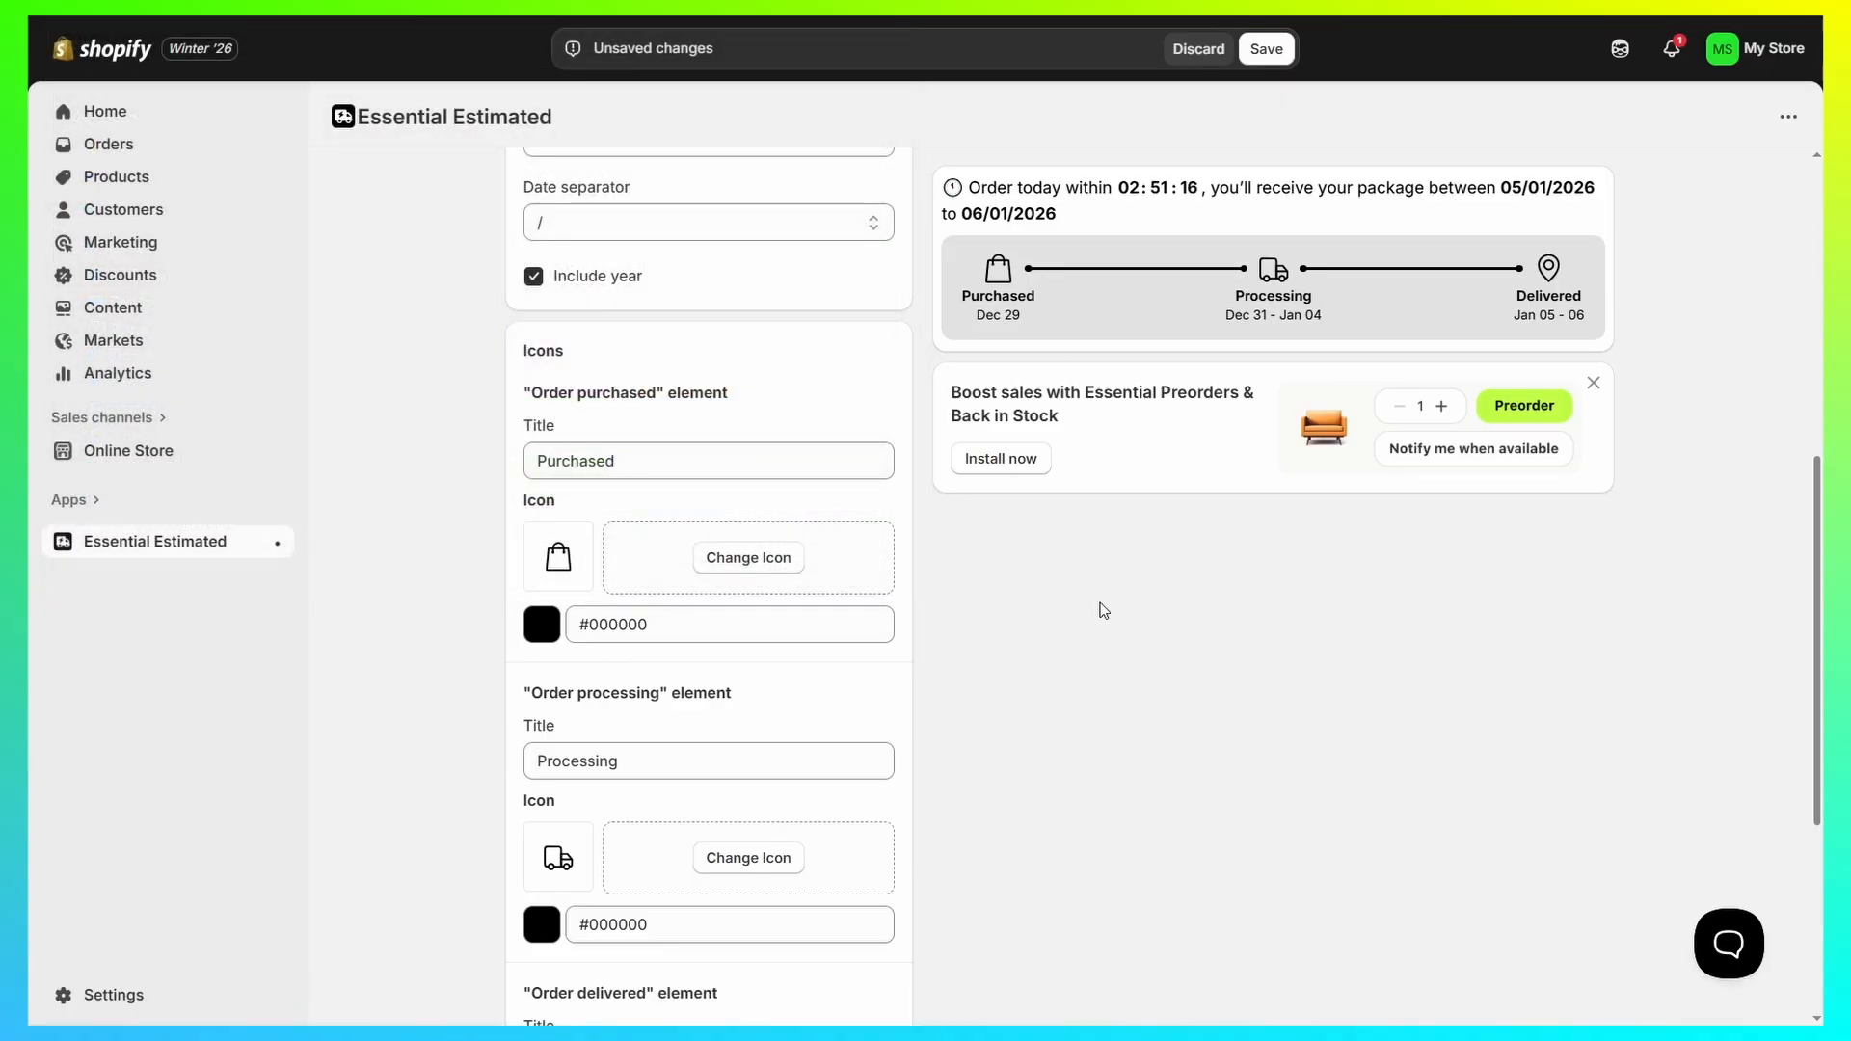
{"action": "scroll", "coordinate": [856, 508], "scroll_direction": "down", "scroll_amount": 1}
{"action": "left_click_drag", "start_coordinate": [703, 337], "coordinate": [480, 338]}
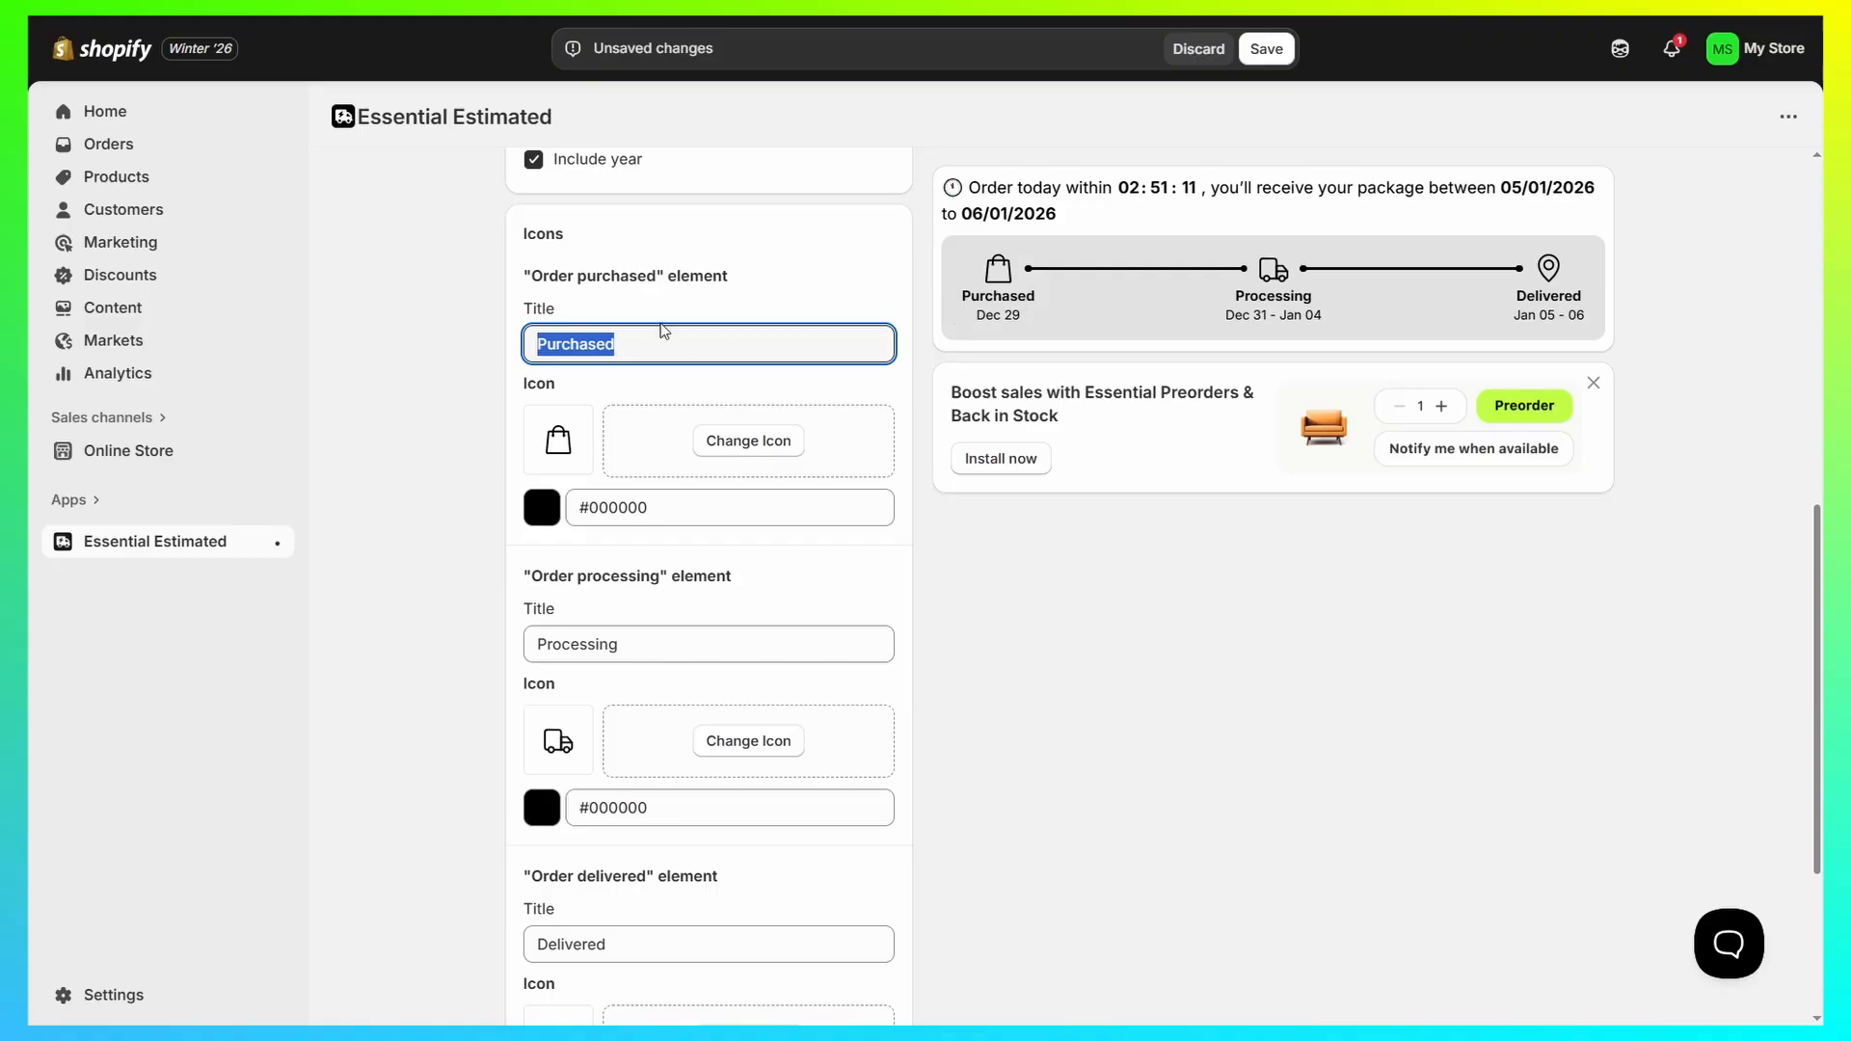
{"action": "left_click", "coordinate": [487, 359]}
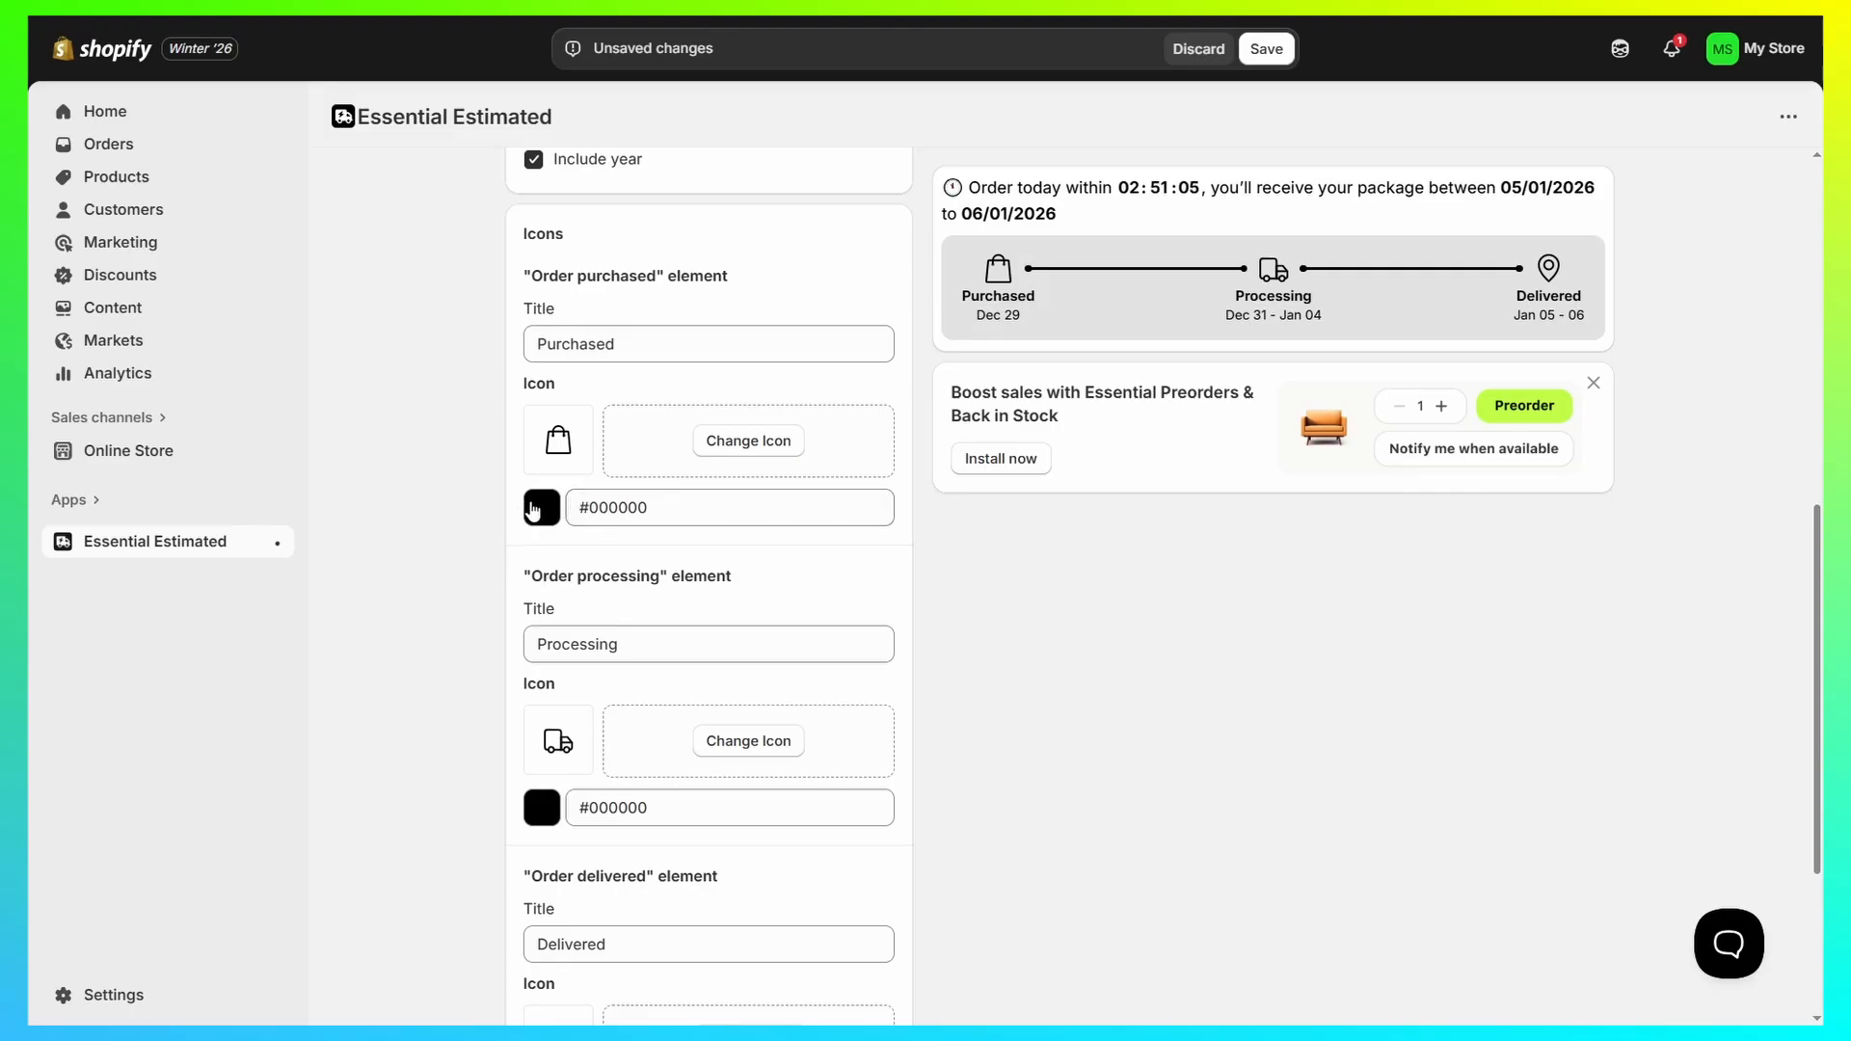
{"action": "scroll", "coordinate": [533, 508], "scroll_direction": "down", "scroll_amount": 3}
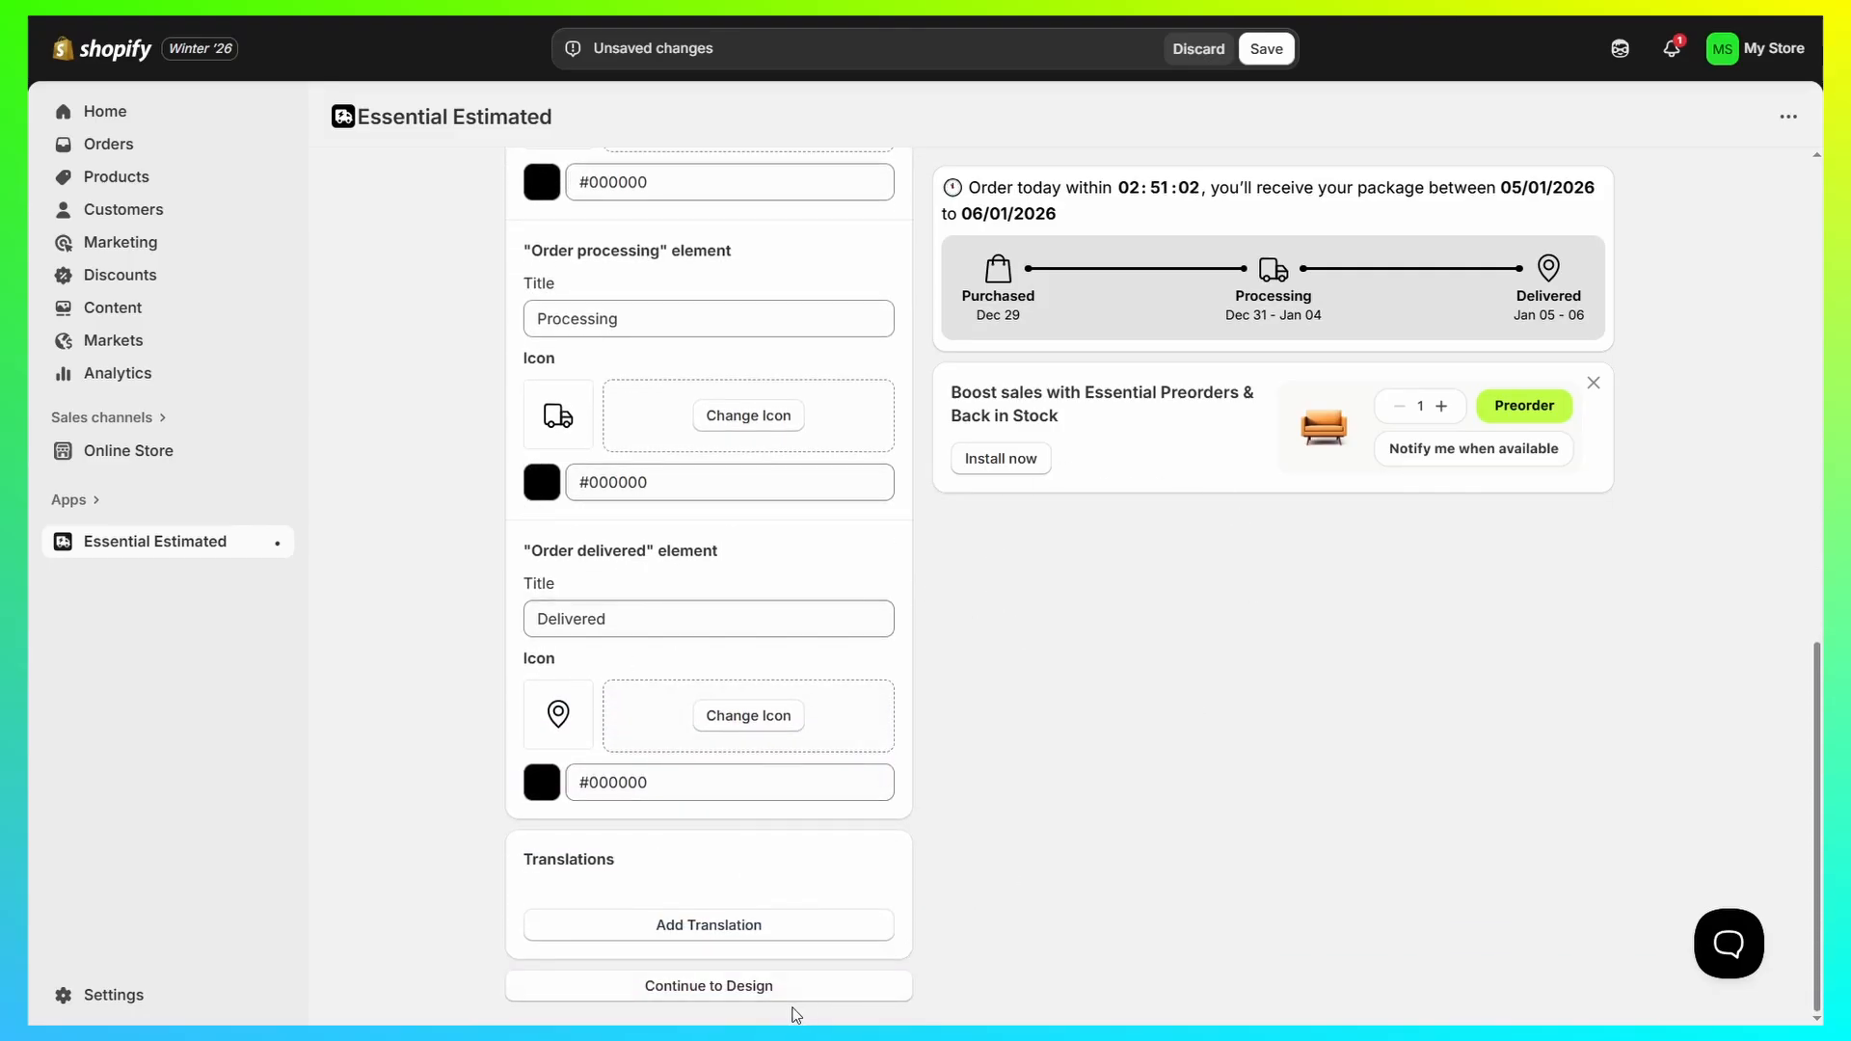
Step: Continue to the design settings and switch the widget background to a gradient with #ffafaf as its first color
{"action": "left_click", "coordinate": [704, 991]}
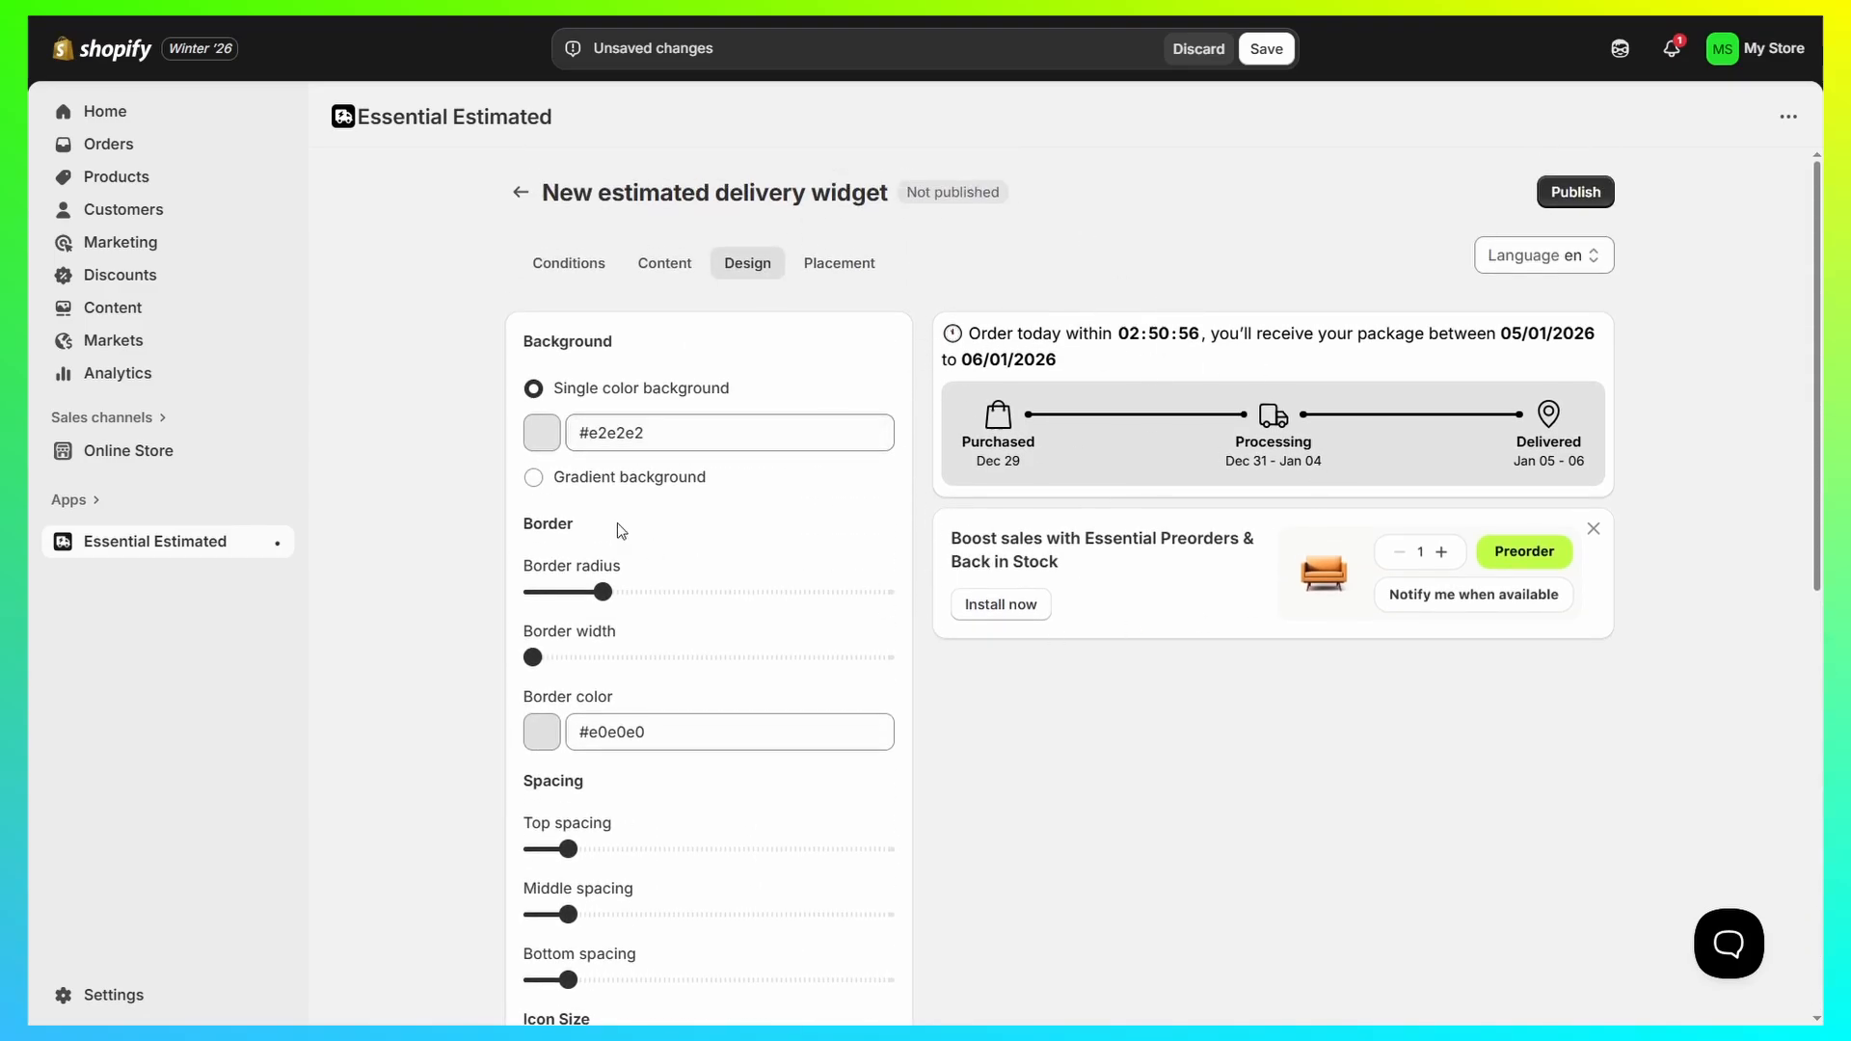
{"action": "left_click", "coordinate": [535, 478]}
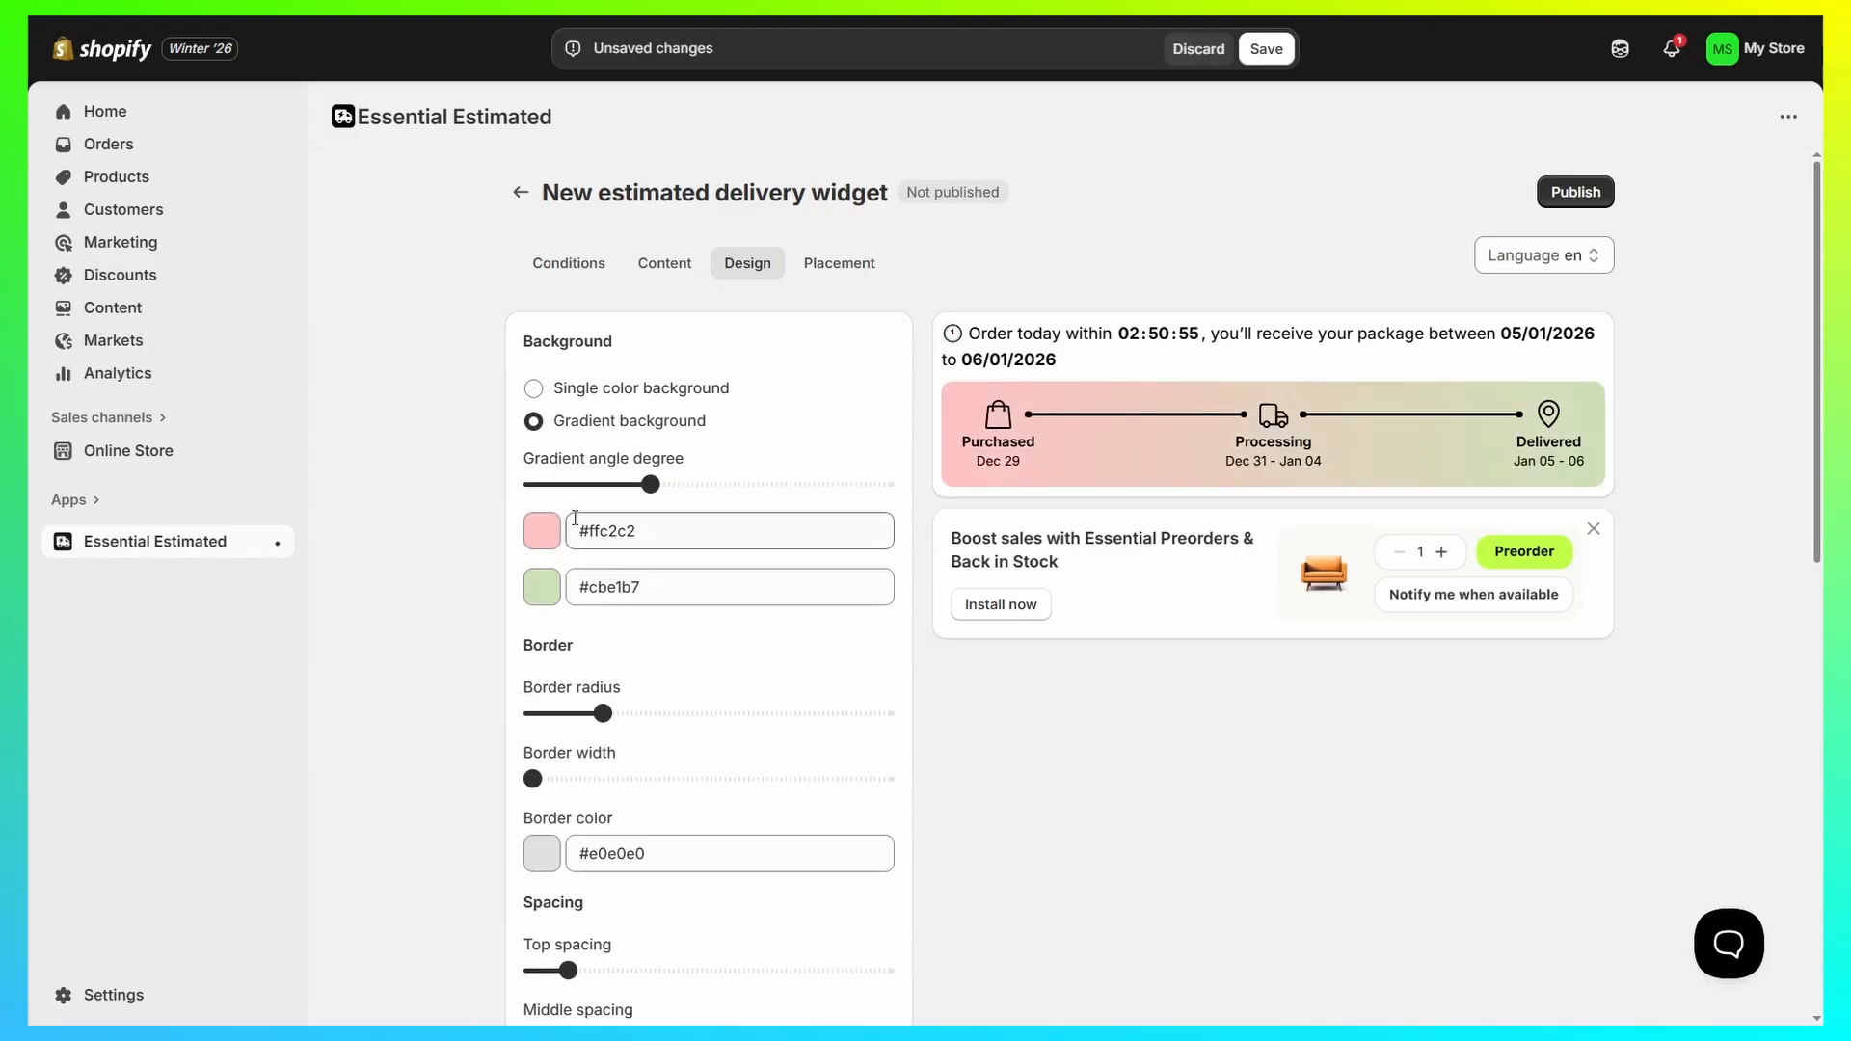
{"action": "left_click", "coordinate": [550, 543]}
{"action": "left_click_drag", "start_coordinate": [521, 590], "coordinate": [489, 550]}
{"action": "left_click", "coordinate": [489, 549]}
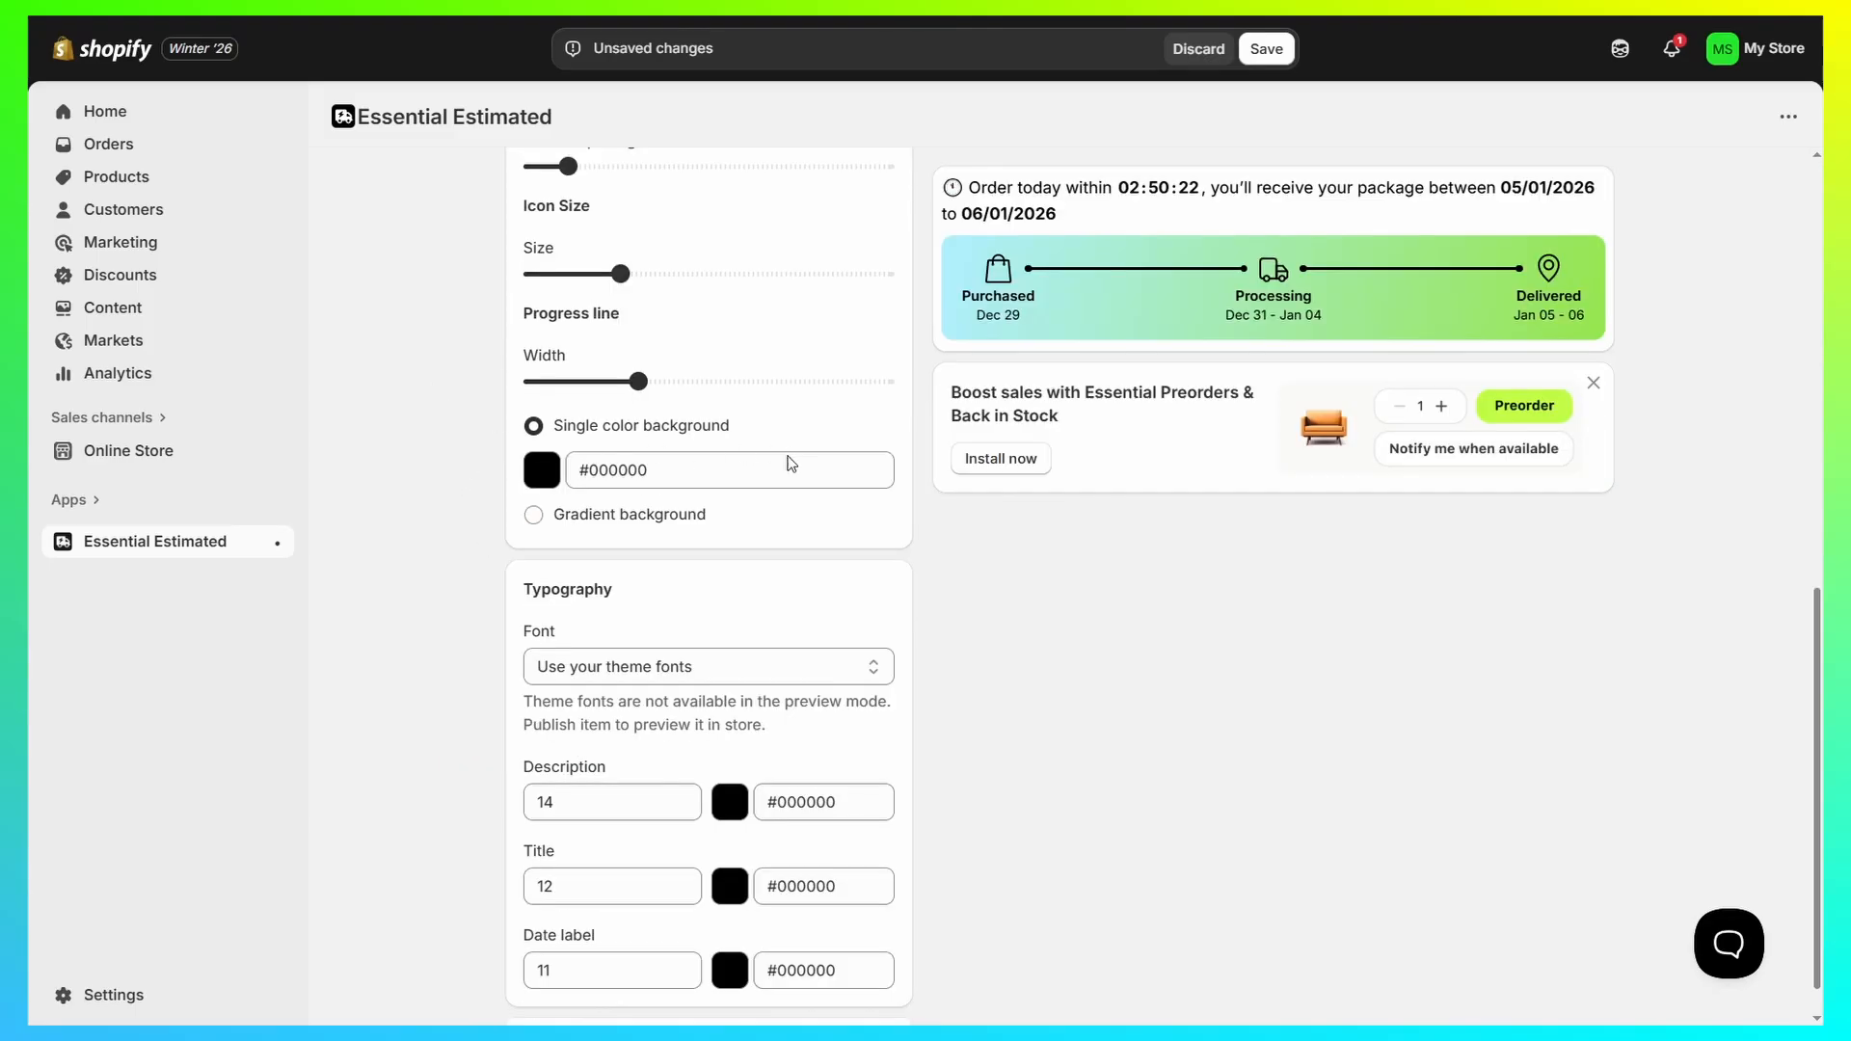
Step: Try a gradient on the progress line, restore its single color #000000 and look over the design settings
{"action": "left_click", "coordinate": [534, 514]}
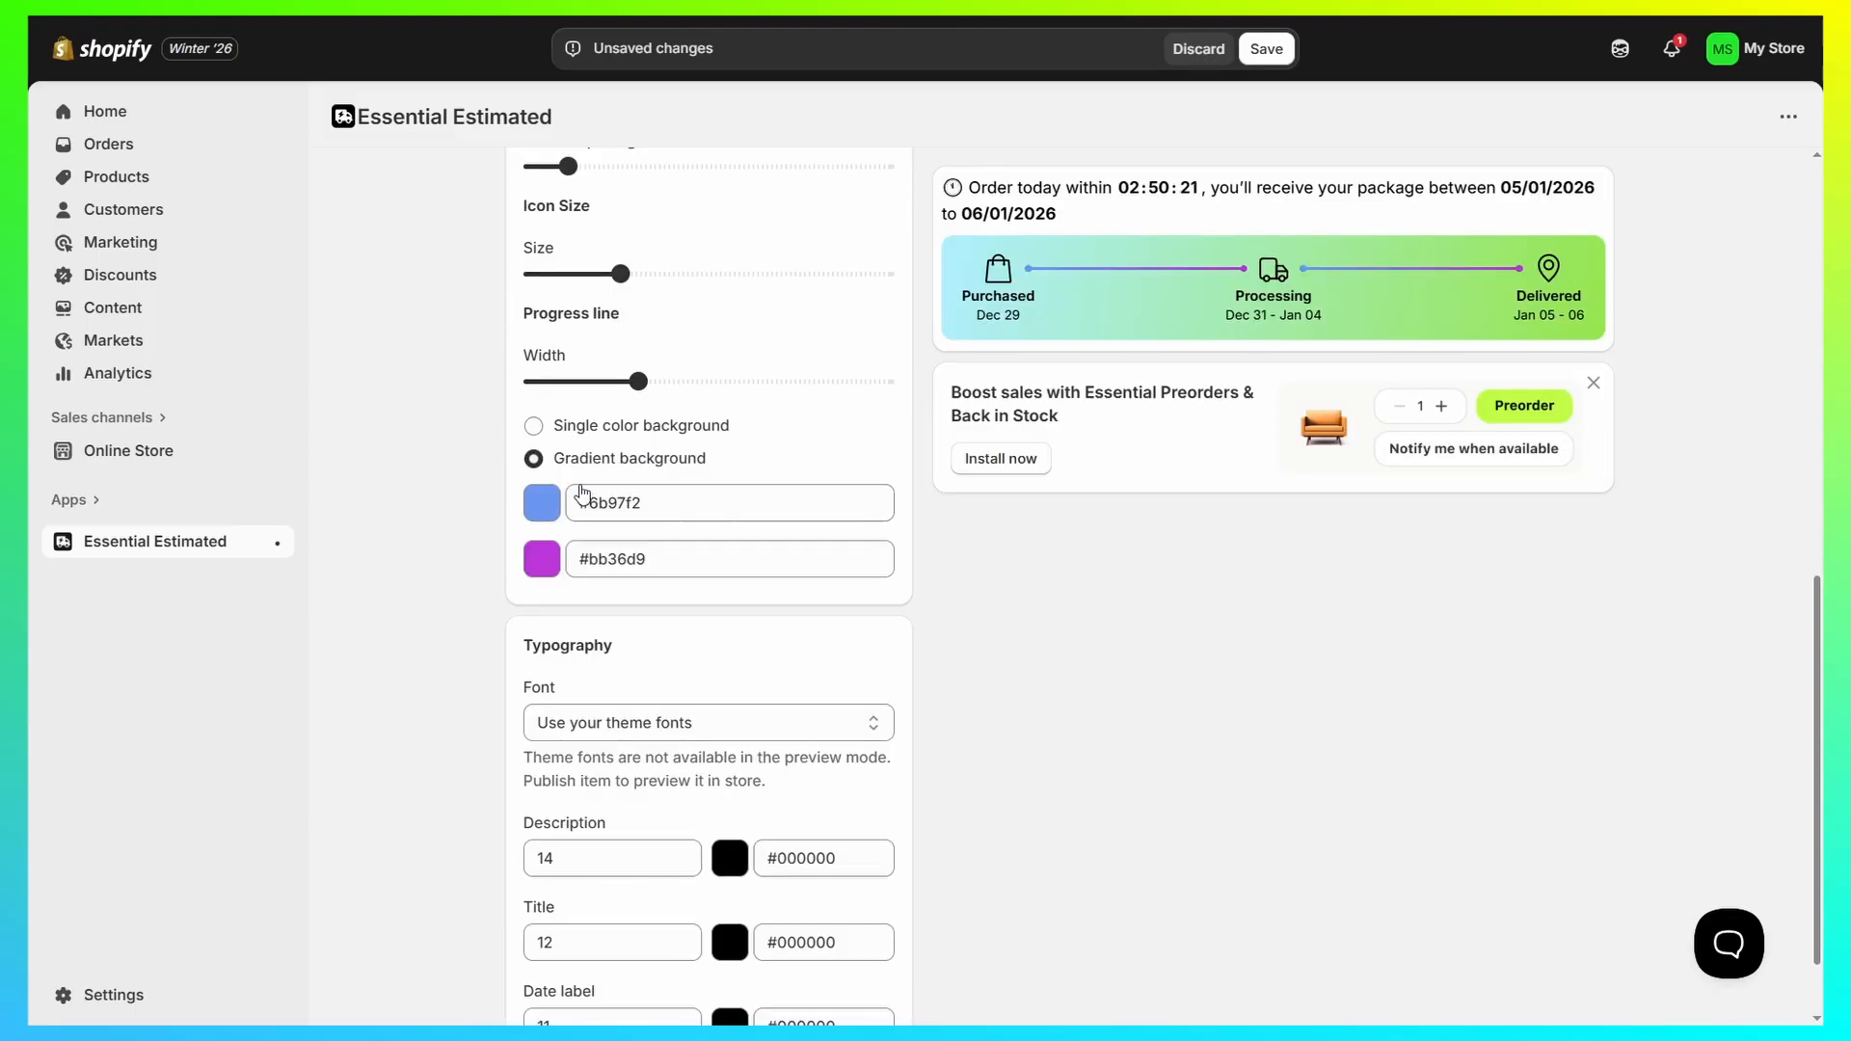
{"action": "left_click", "coordinate": [534, 425]}
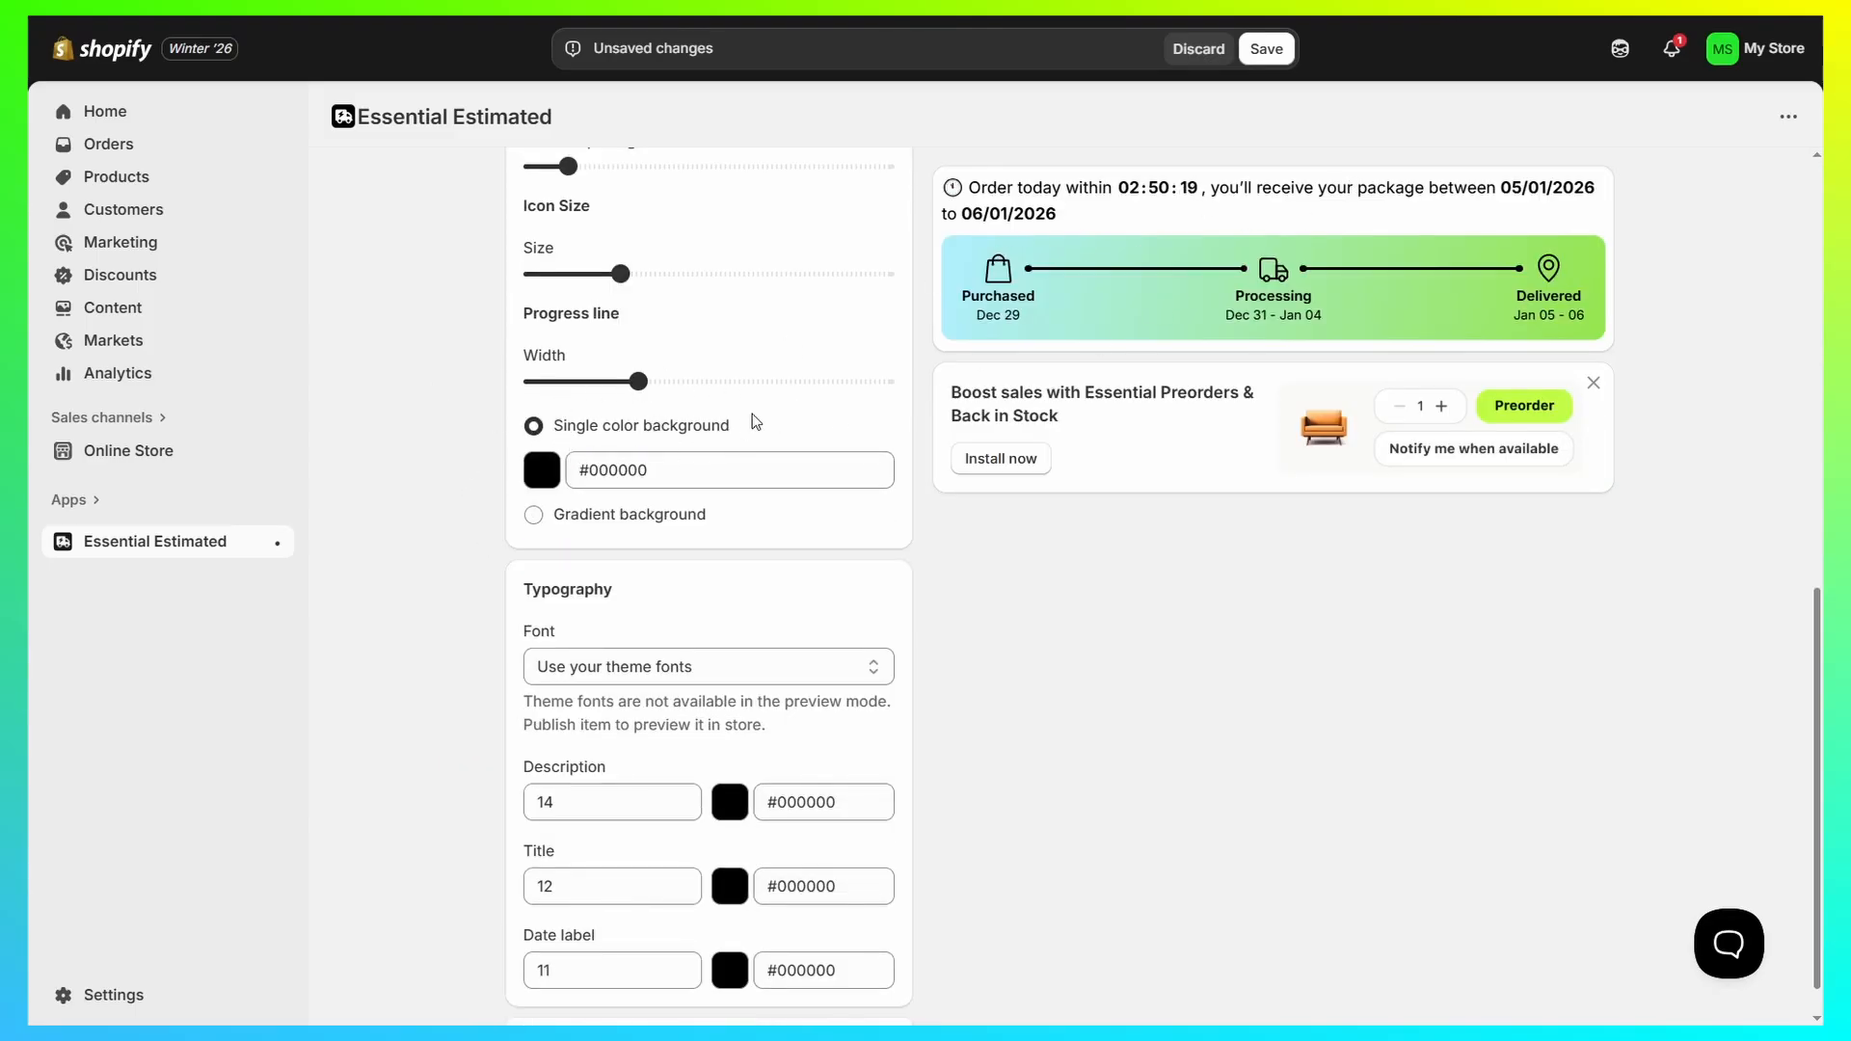
{"action": "scroll", "coordinate": [467, 363], "scroll_direction": "down", "scroll_amount": 2}
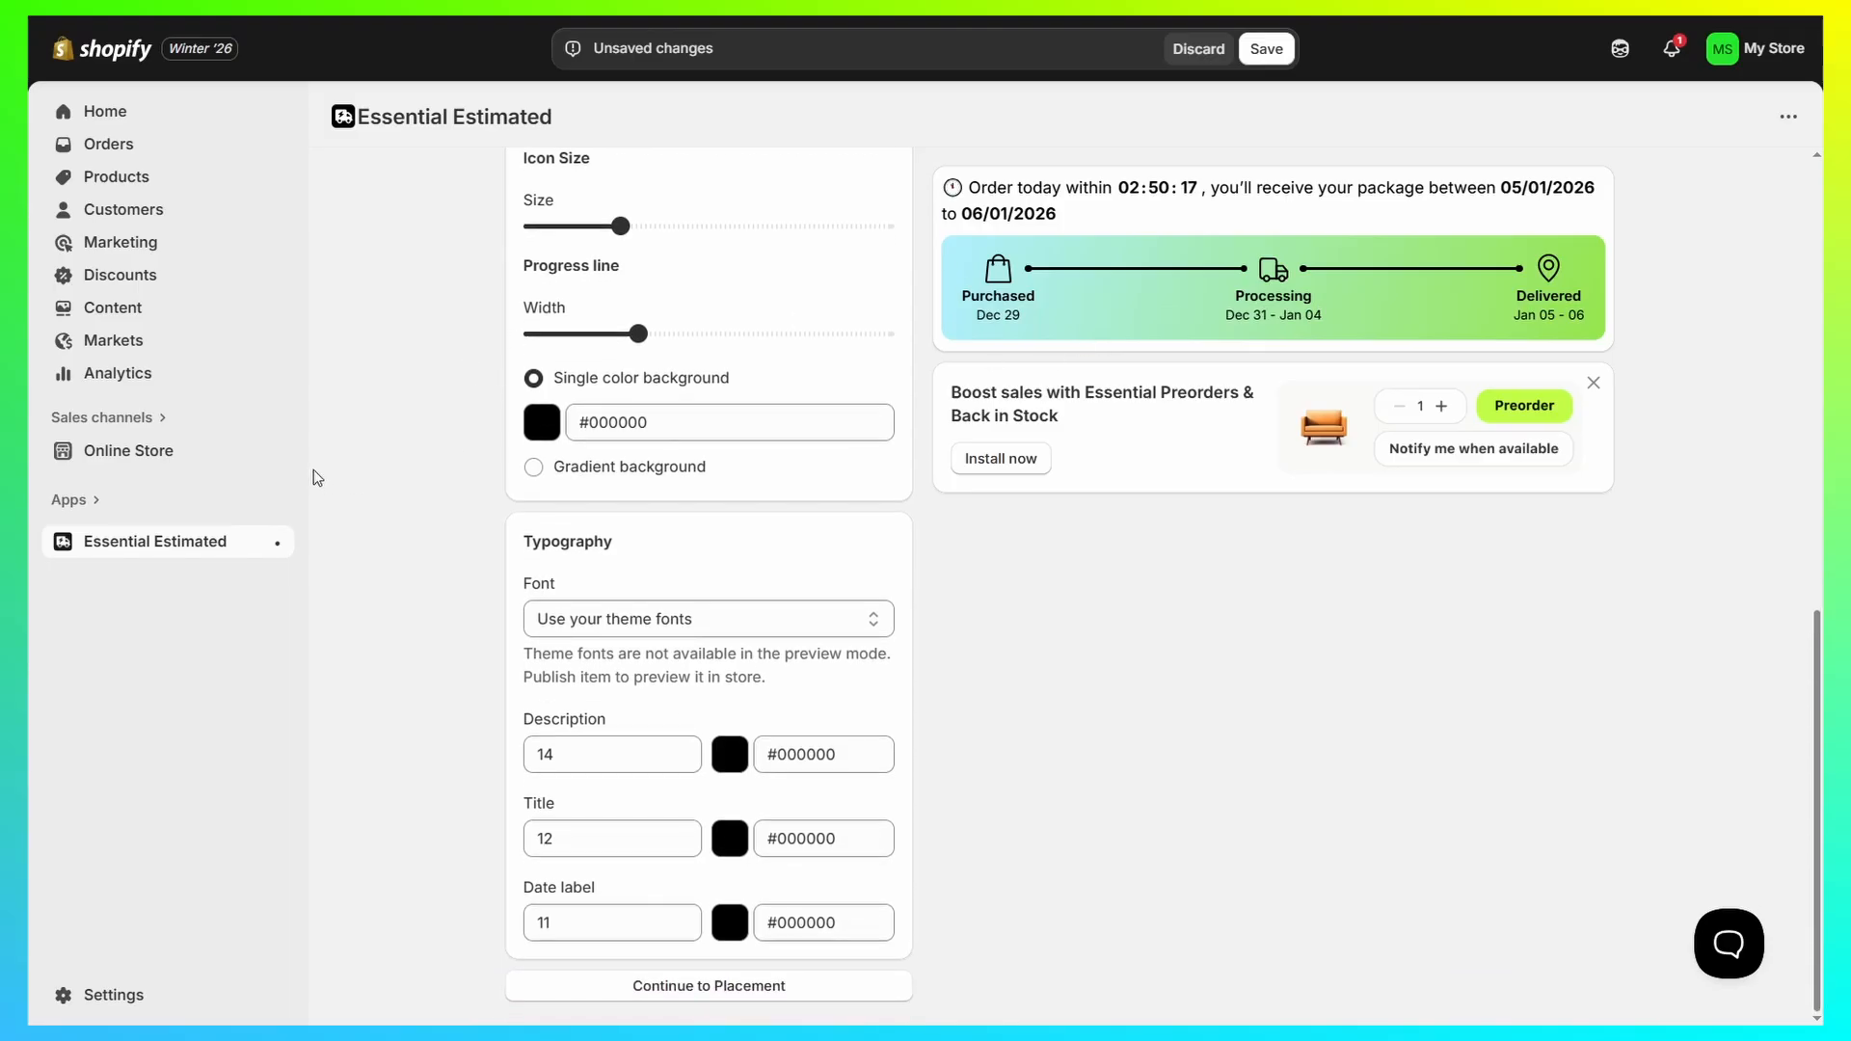
{"action": "scroll", "coordinate": [754, 301], "scroll_direction": "up", "scroll_amount": 10}
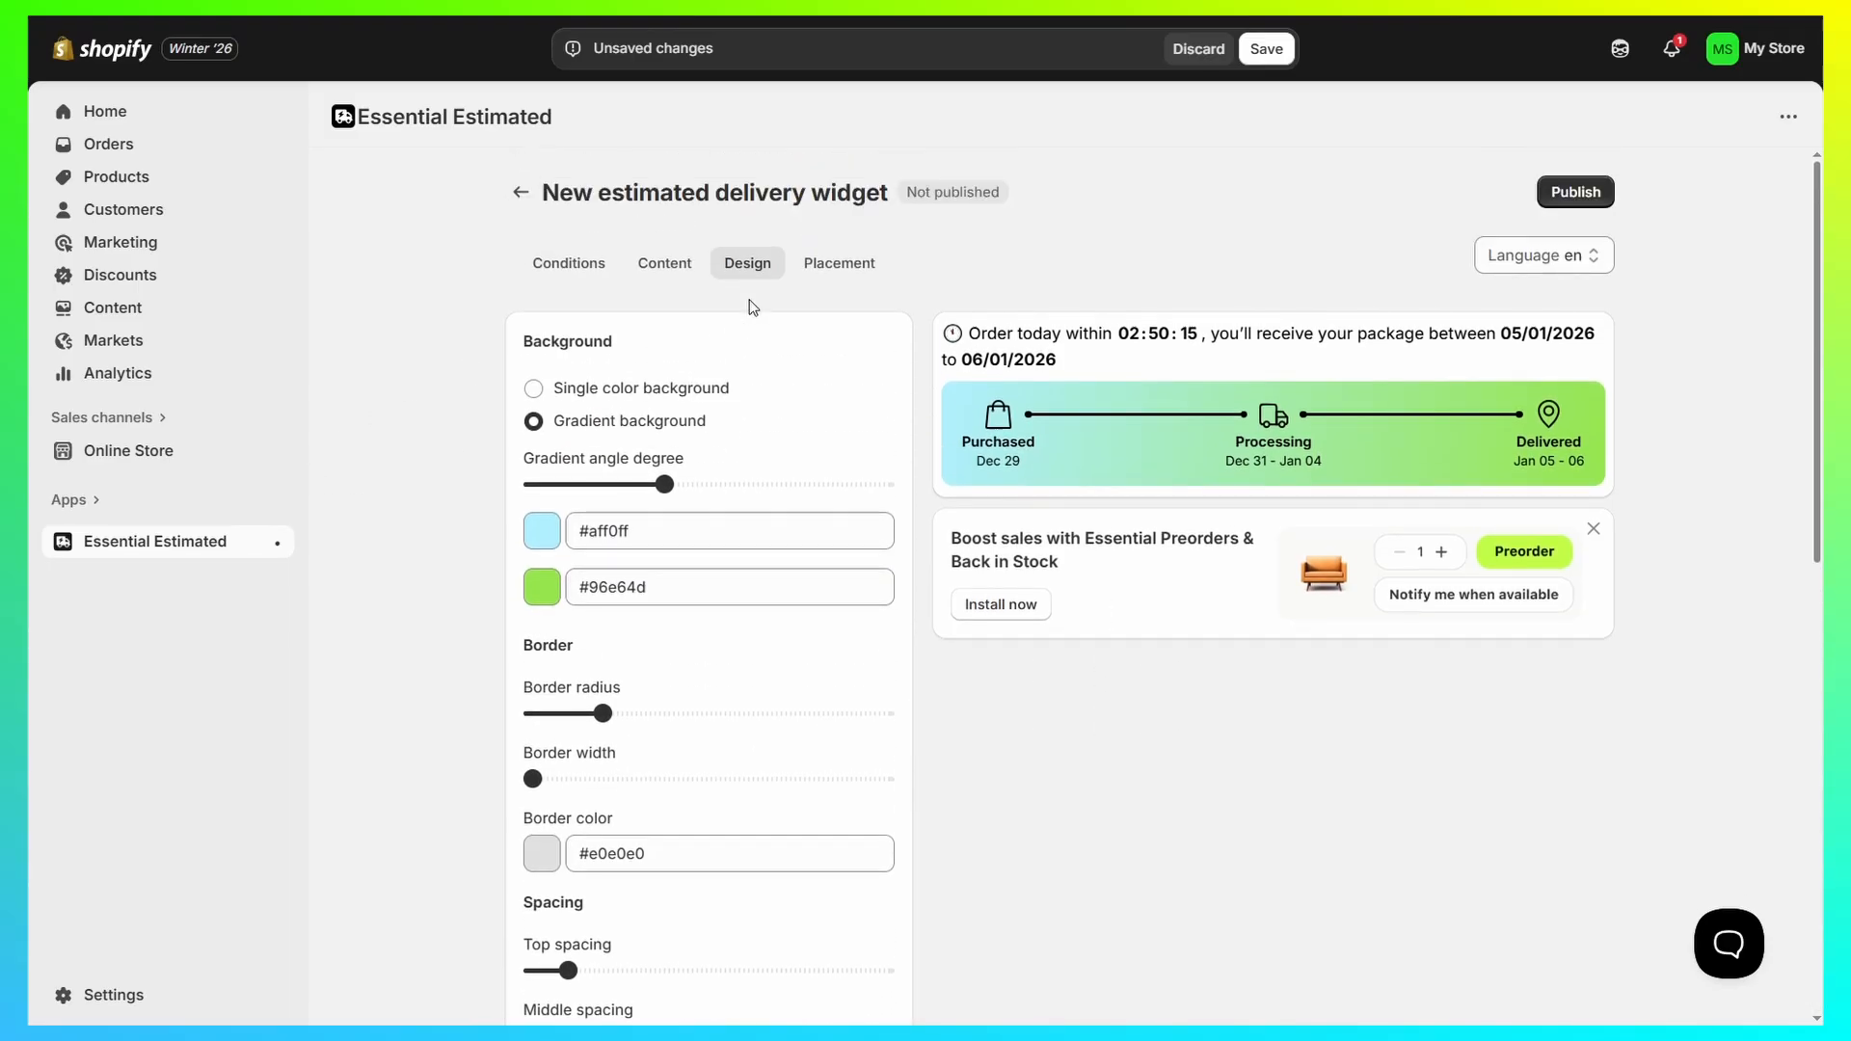
{"action": "scroll", "coordinate": [751, 303], "scroll_direction": "down", "scroll_amount": 10}
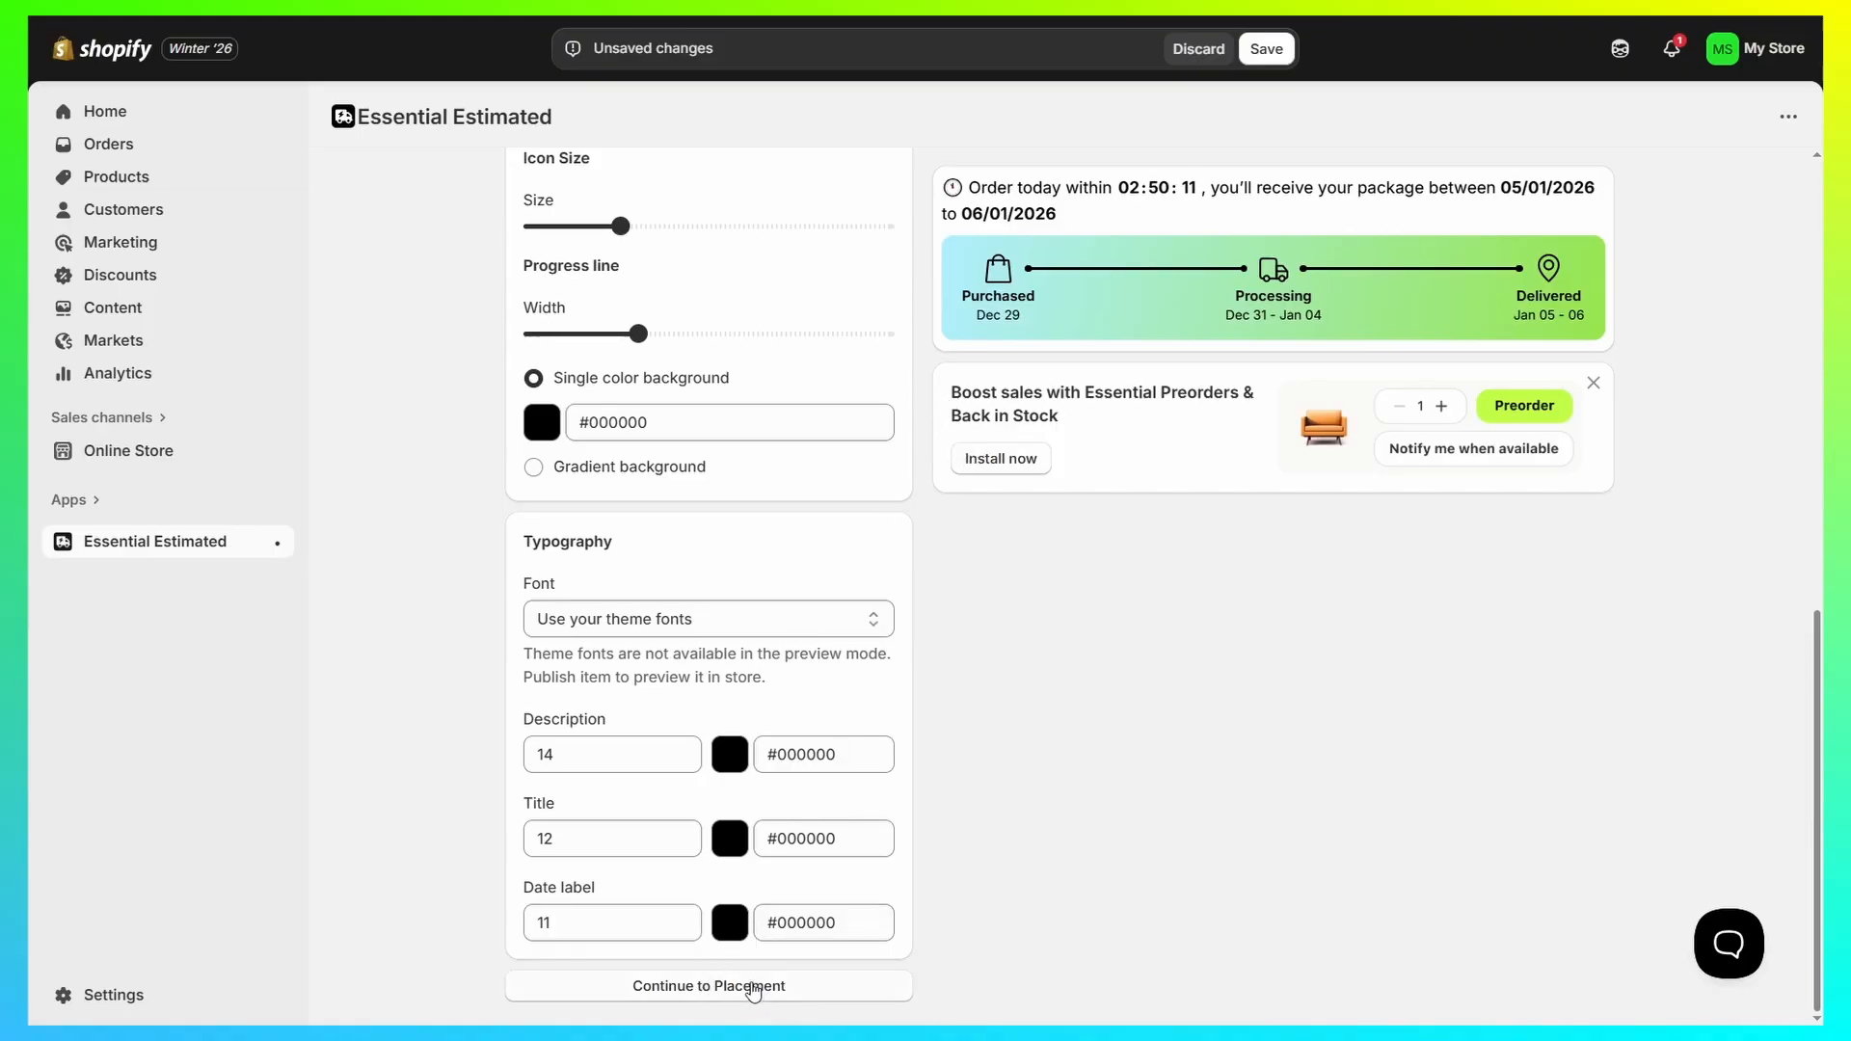
Step: In the placement settings, try the specific products option, apply the widget to all products instead, and save and publish it
{"action": "left_click", "coordinate": [755, 988]}
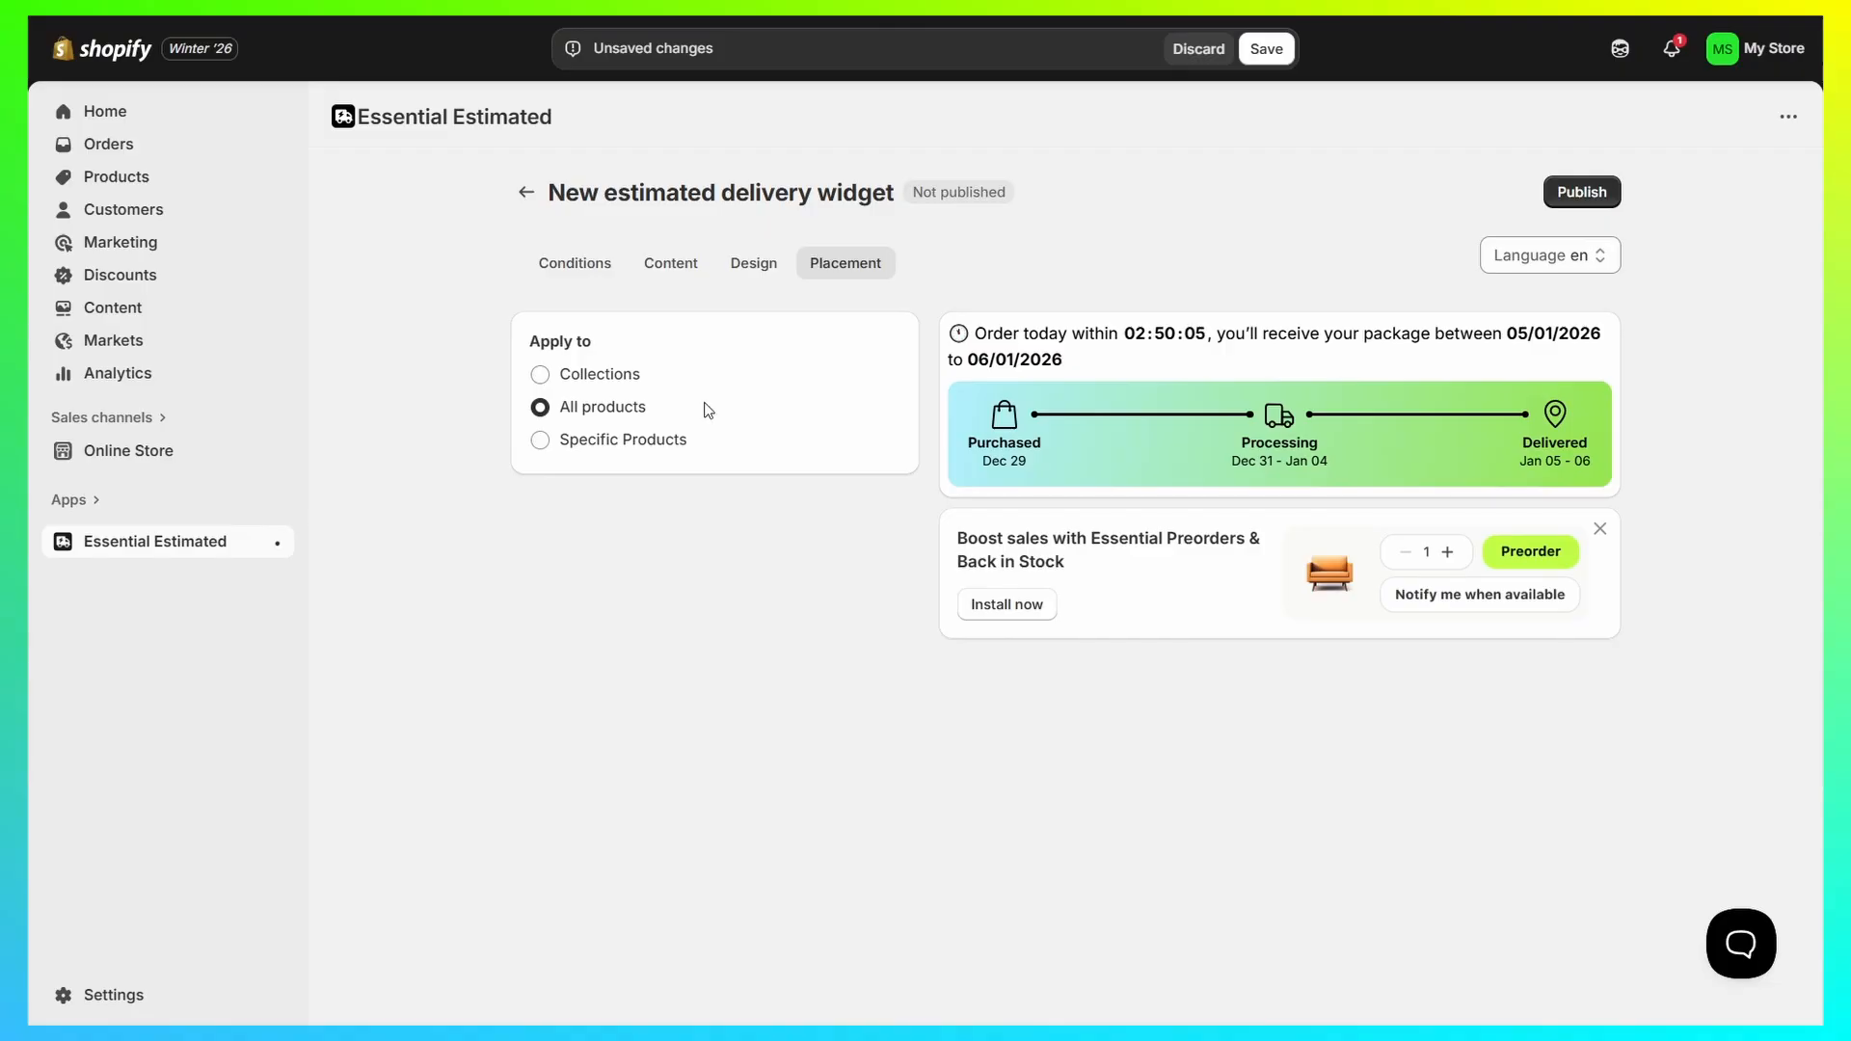
{"action": "left_click", "coordinate": [541, 442]}
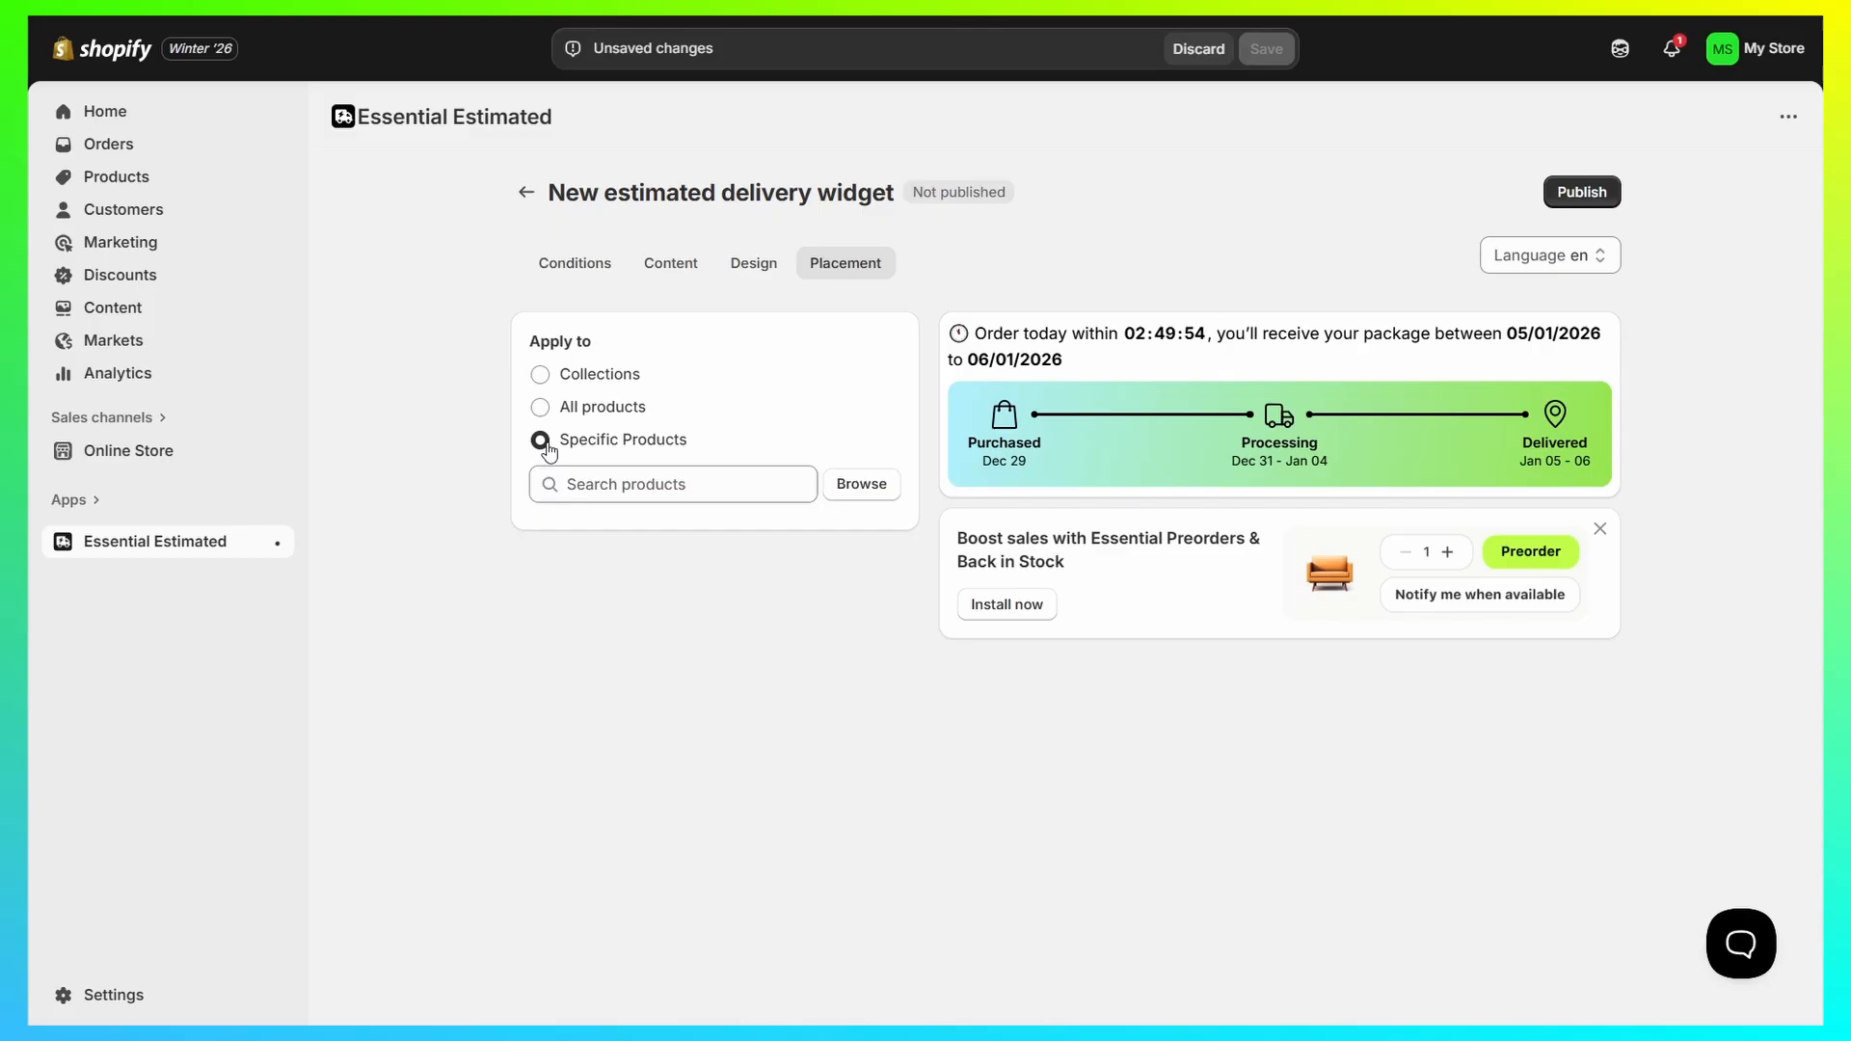
{"action": "left_click", "coordinate": [883, 495]}
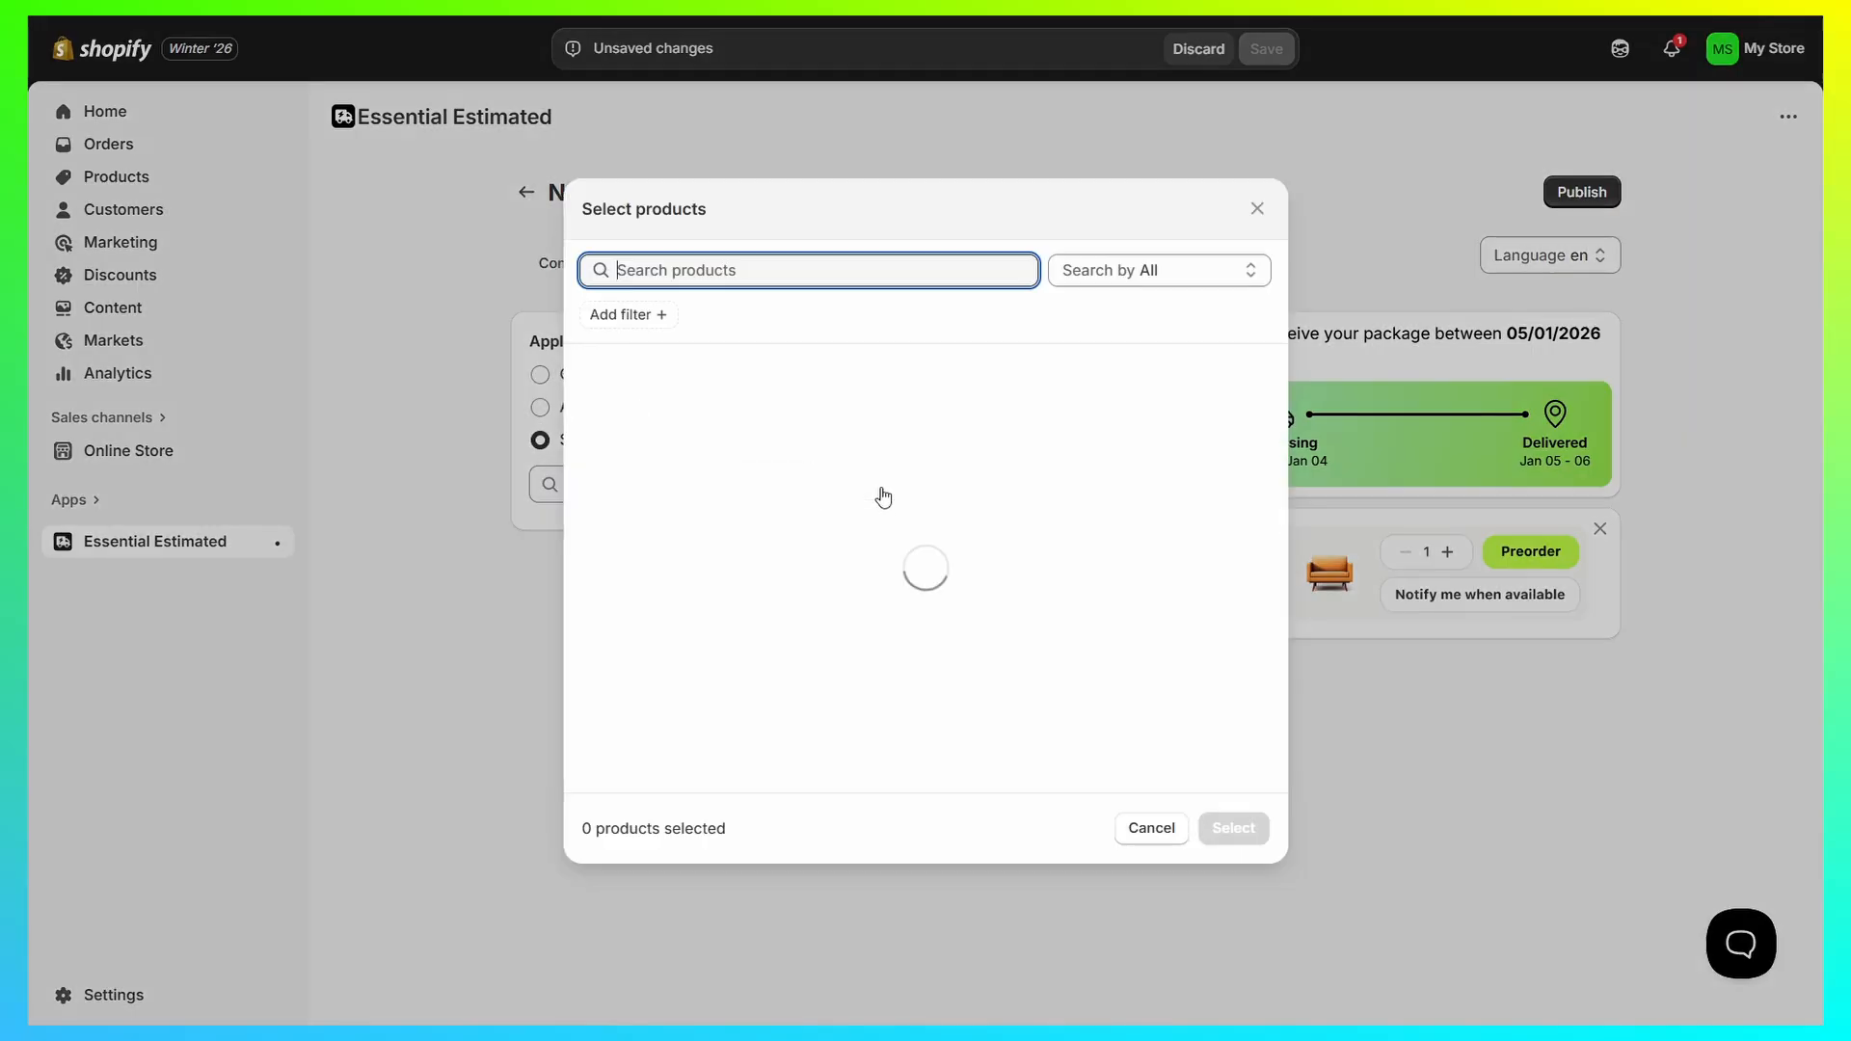
{"action": "key", "text": "Escape"}
{"action": "left_click", "coordinate": [628, 404]}
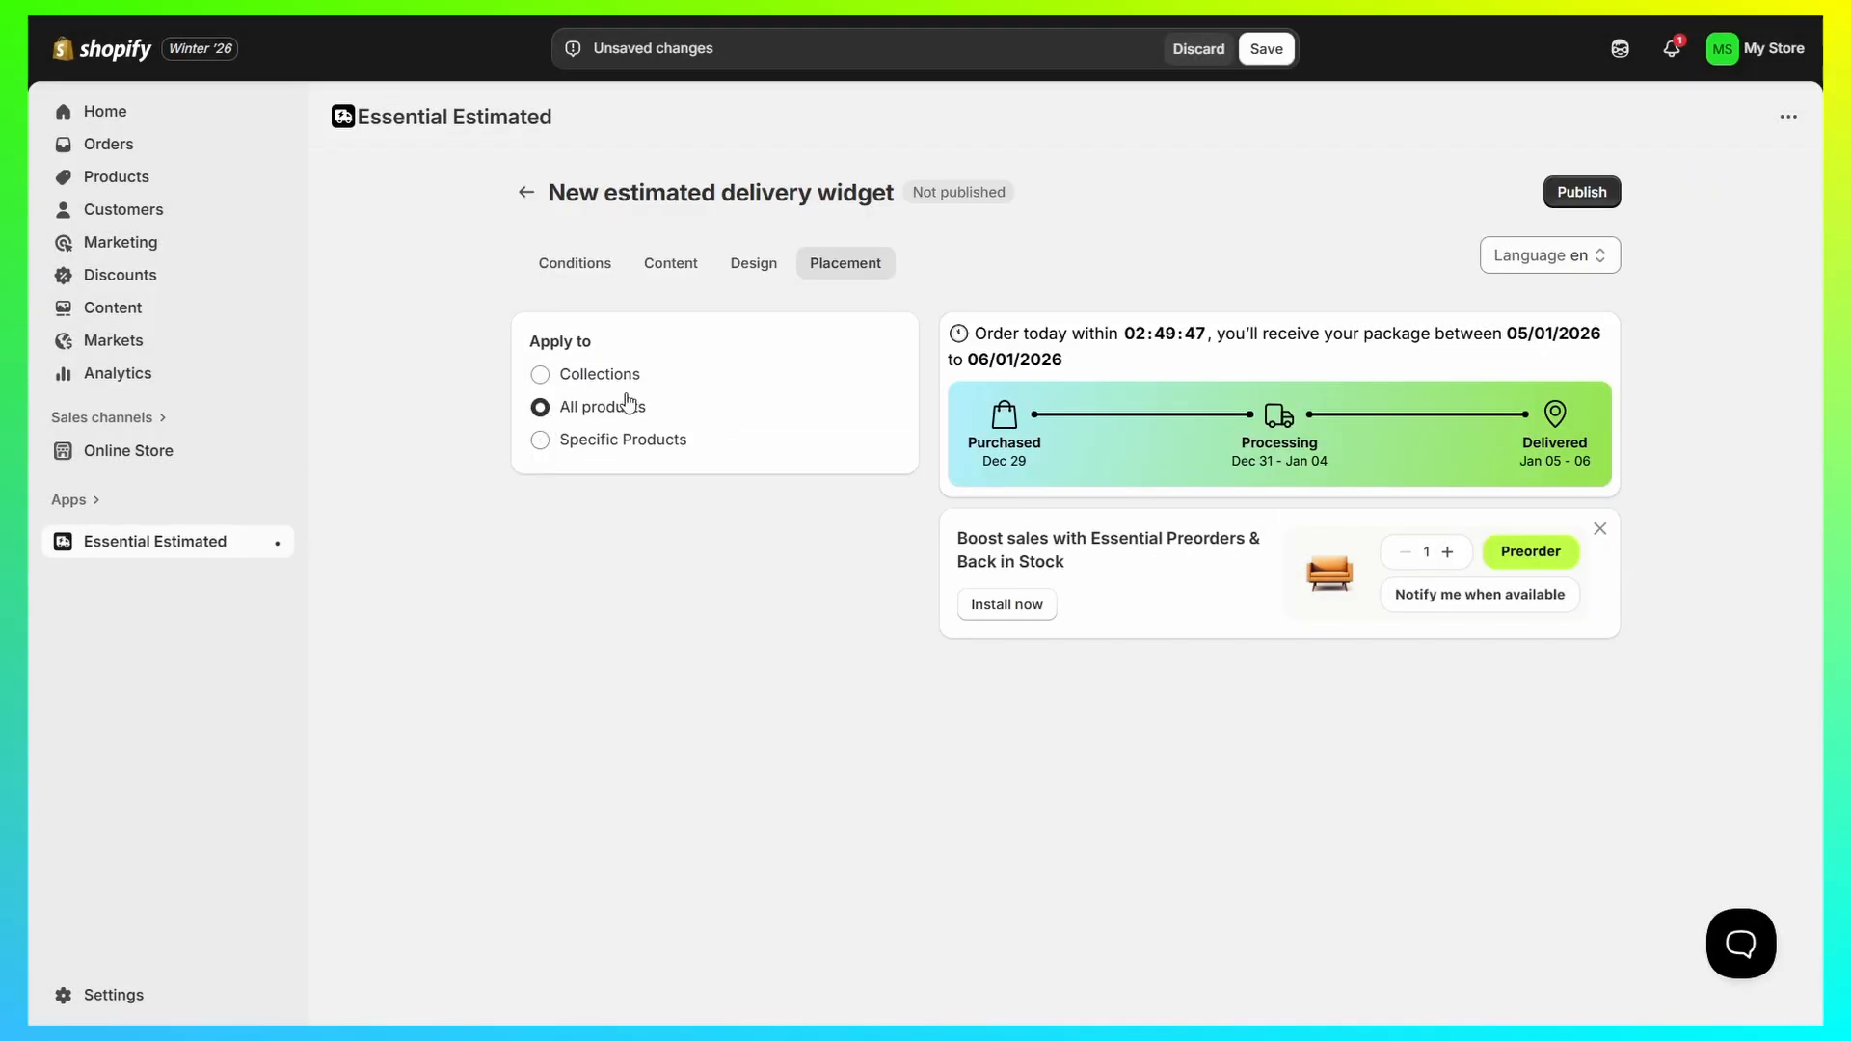
{"action": "left_click", "coordinate": [1276, 53]}
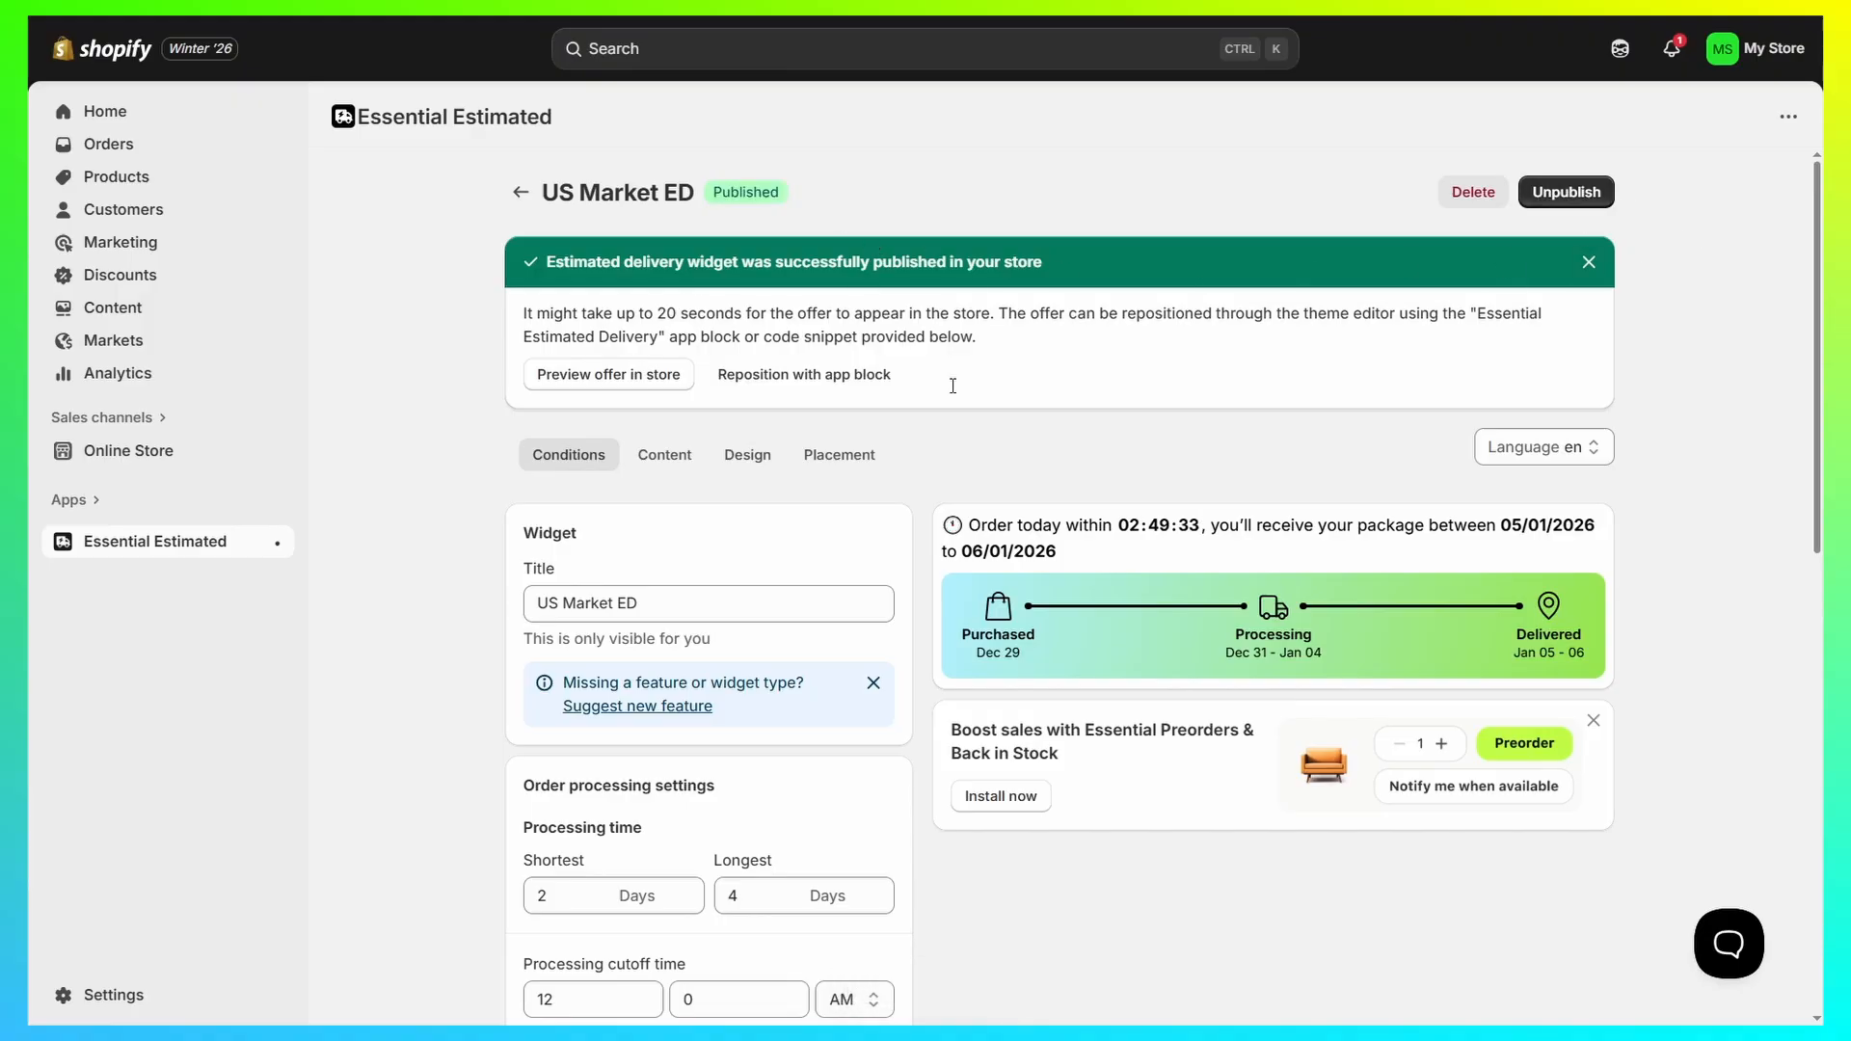
Step: View the online store and open the Red product's page
{"action": "left_click", "coordinate": [277, 452]}
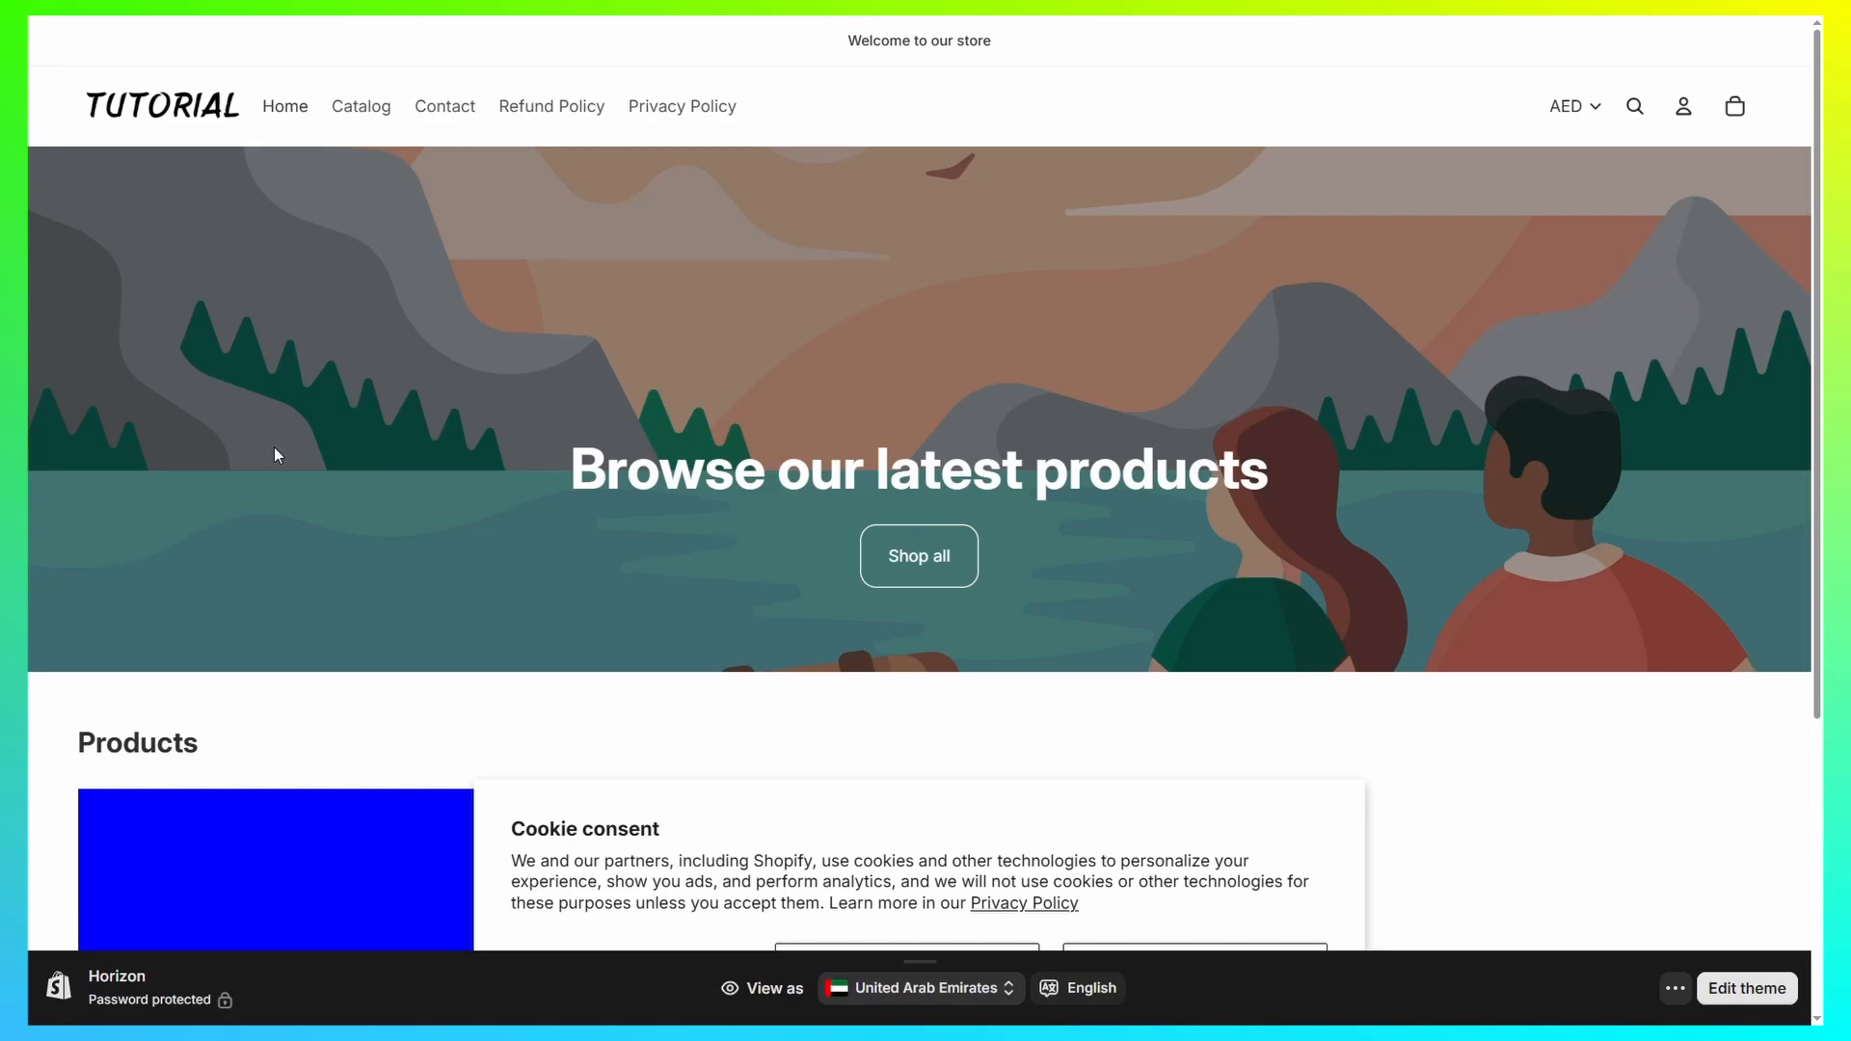
{"action": "scroll", "coordinate": [762, 461], "scroll_direction": "down", "scroll_amount": 4}
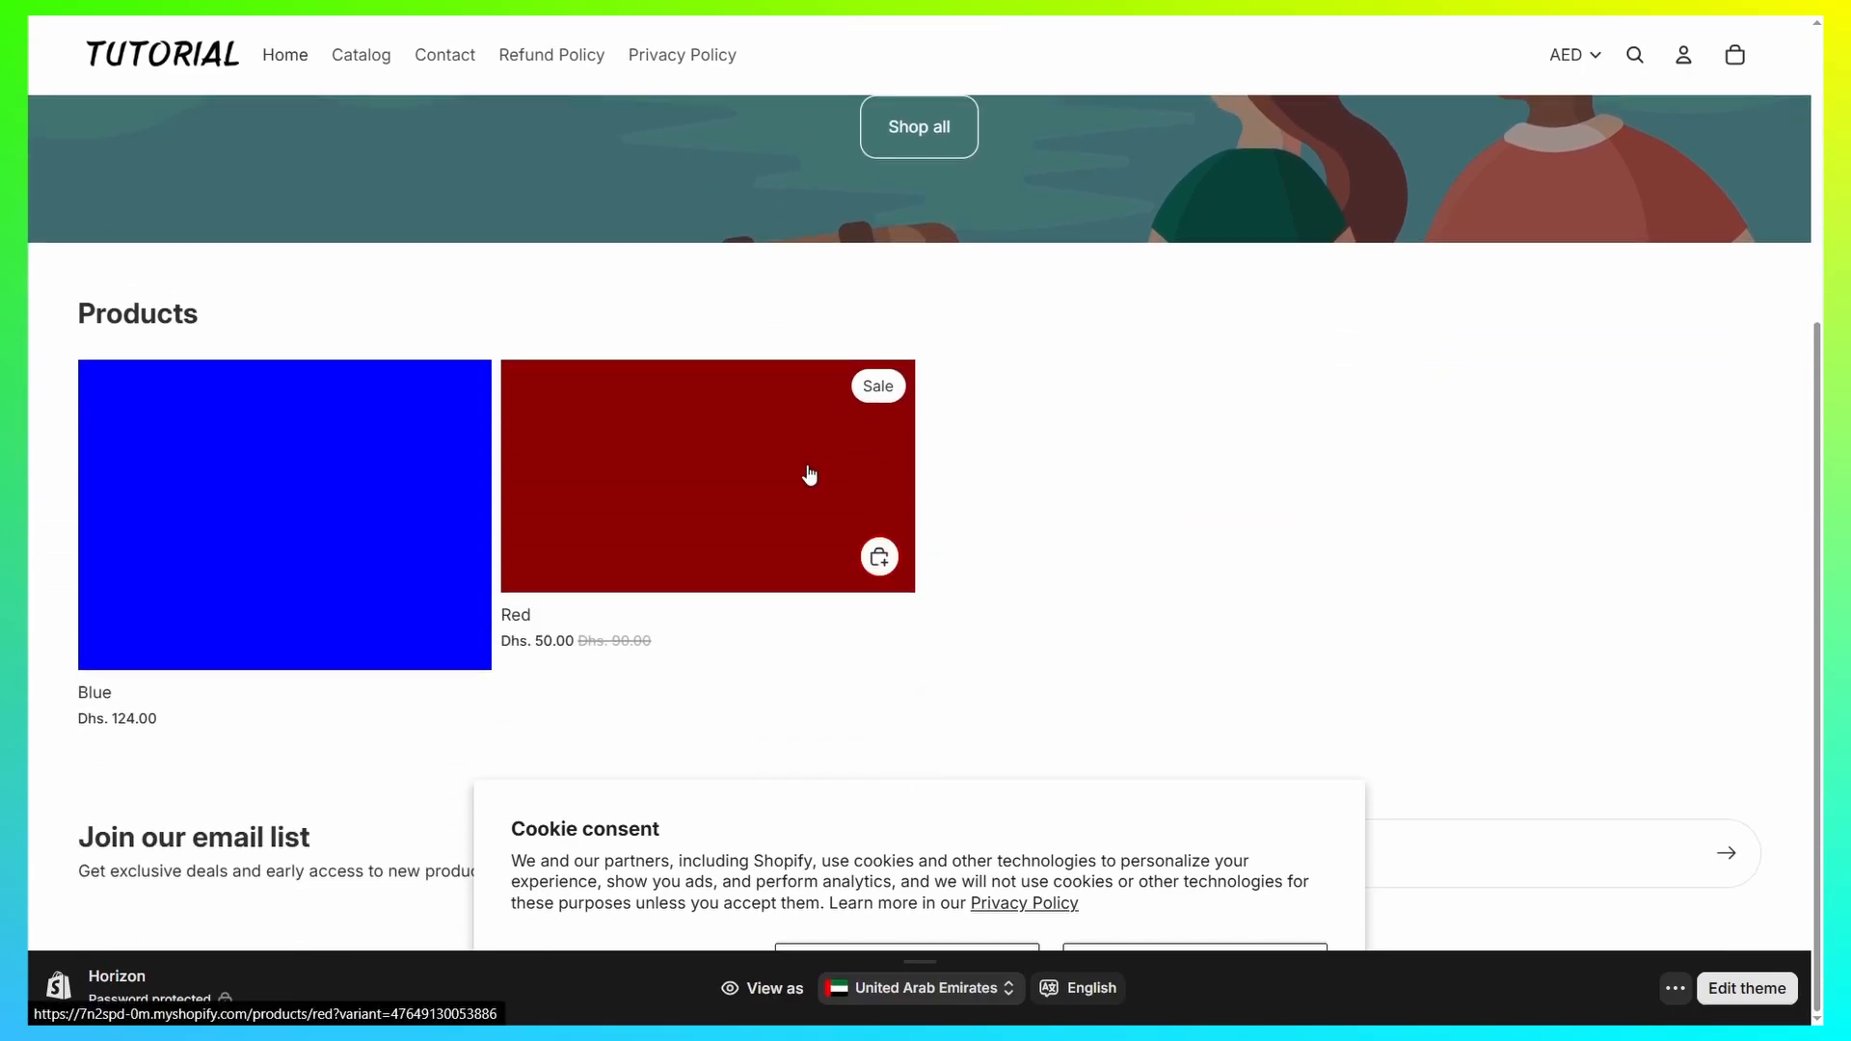
{"action": "left_click", "coordinate": [808, 475]}
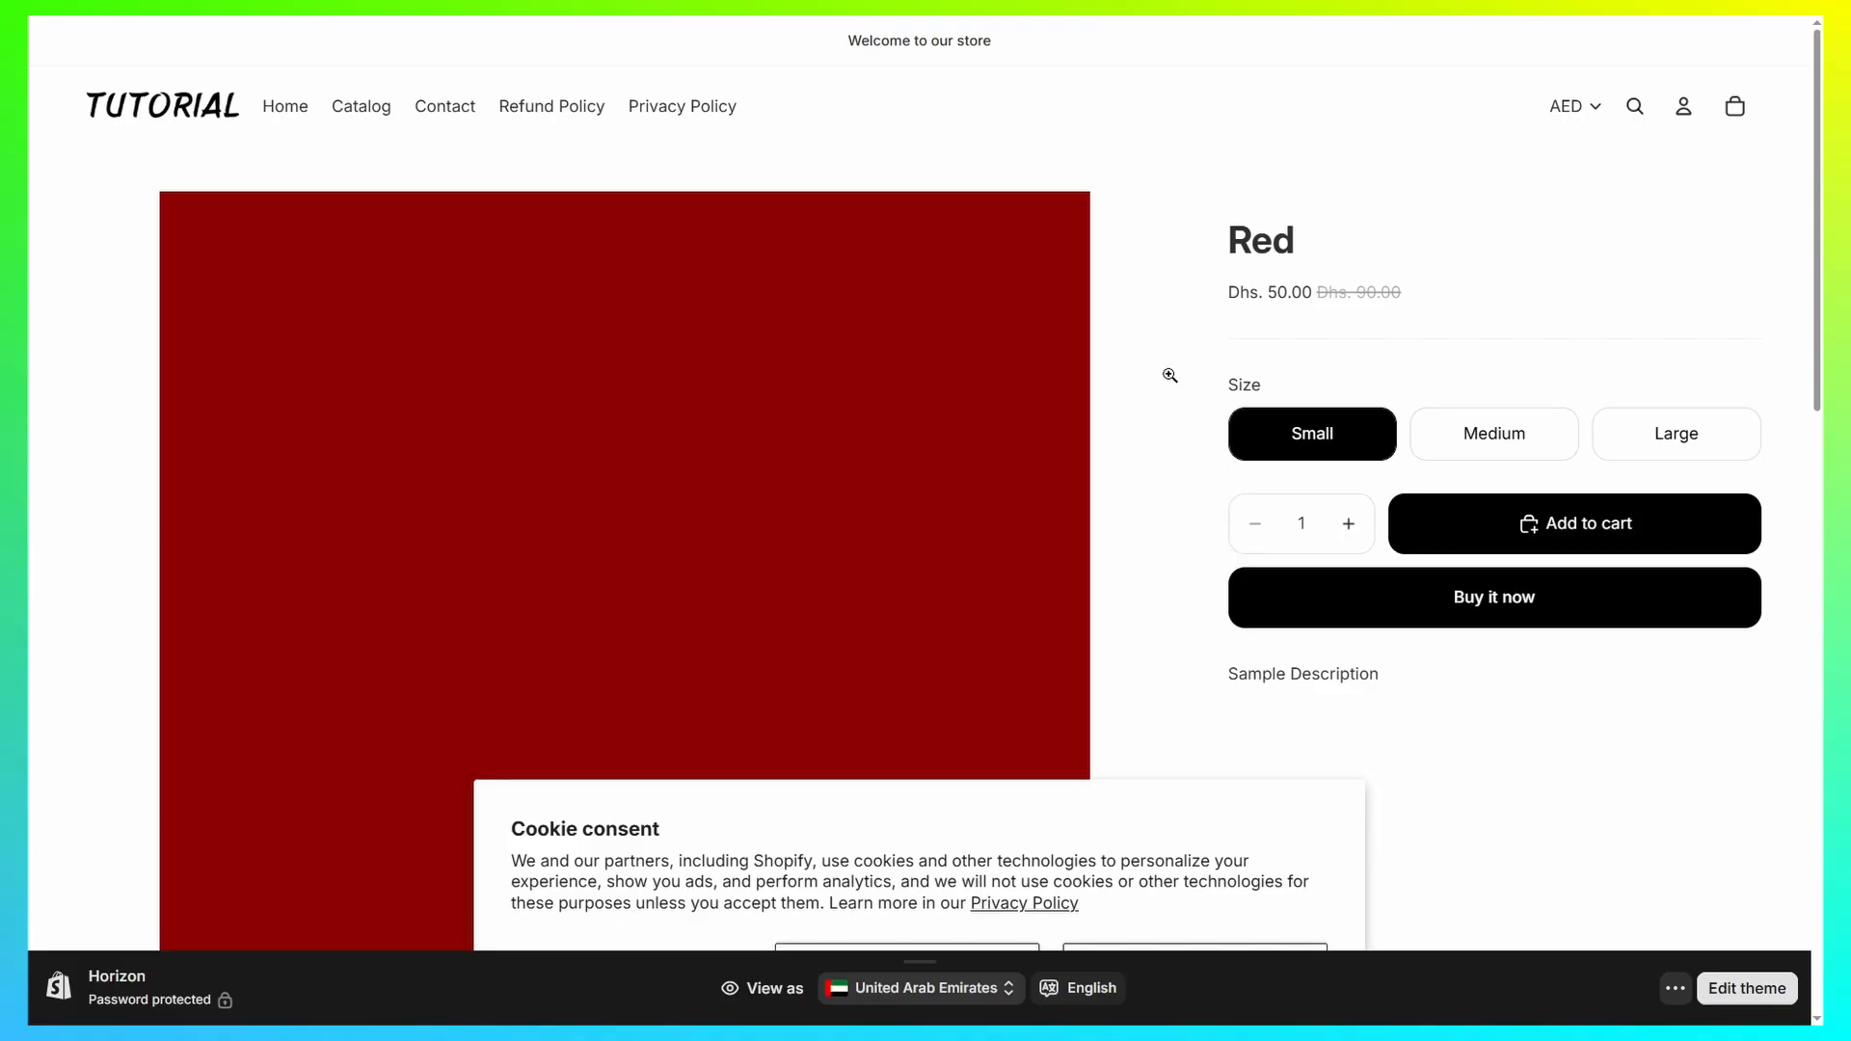
Step: Exit full screen and examine the estimated delivery widget below the purchase buttons on the Red product page
{"action": "mouse_move", "coordinate": [28, 17]}
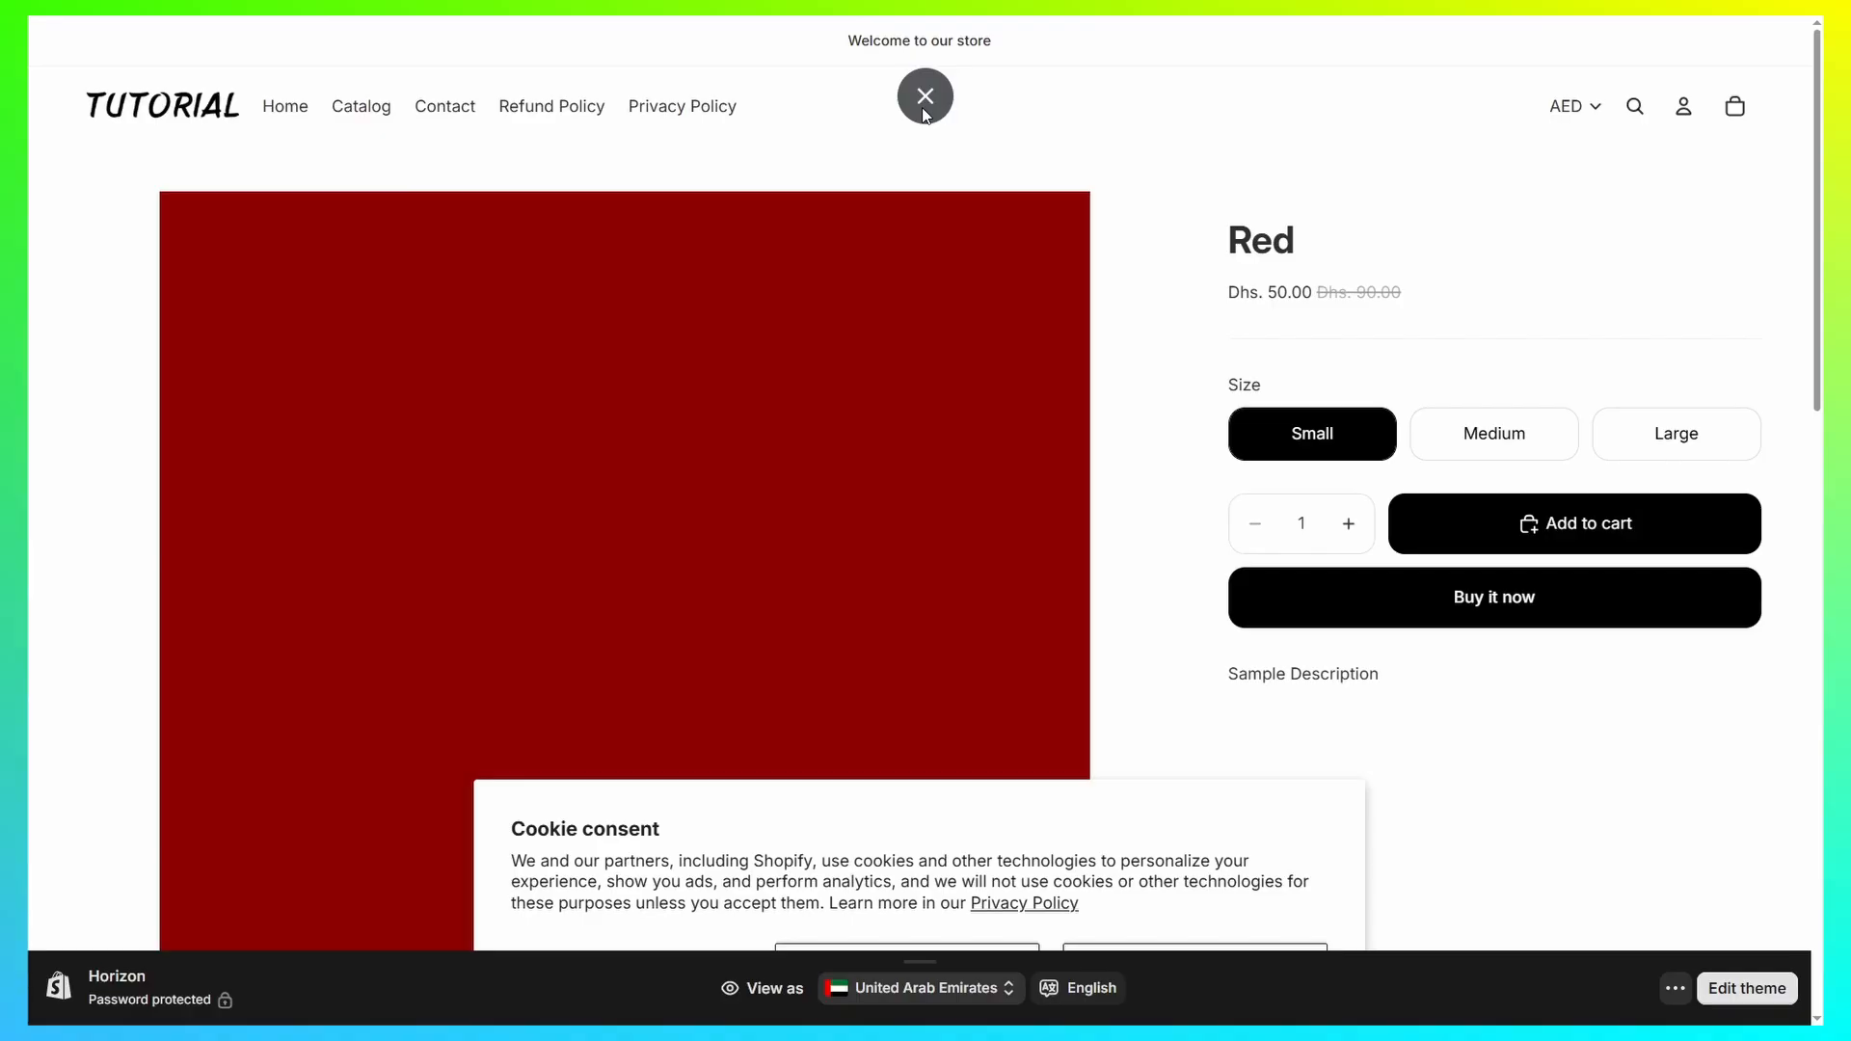
{"action": "left_click", "coordinate": [924, 100]}
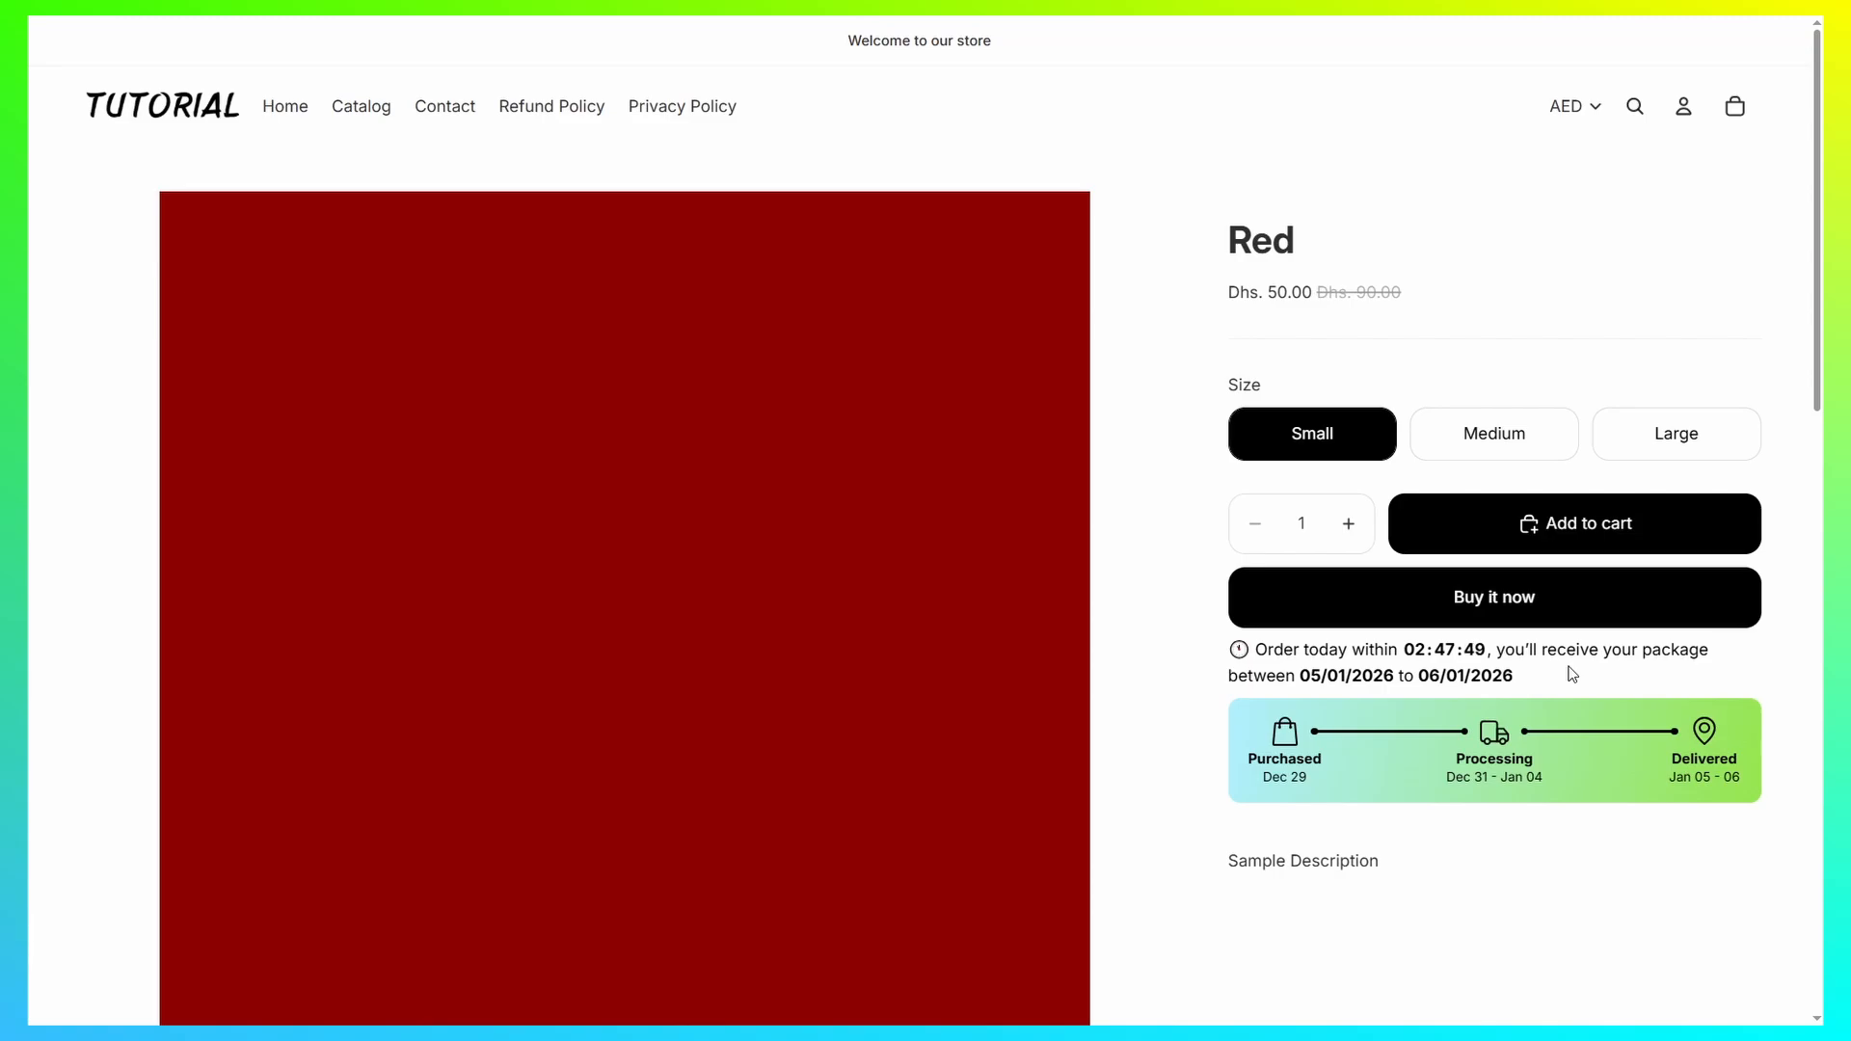
{"action": "scroll", "coordinate": [1601, 714], "scroll_direction": "down", "scroll_amount": 2}
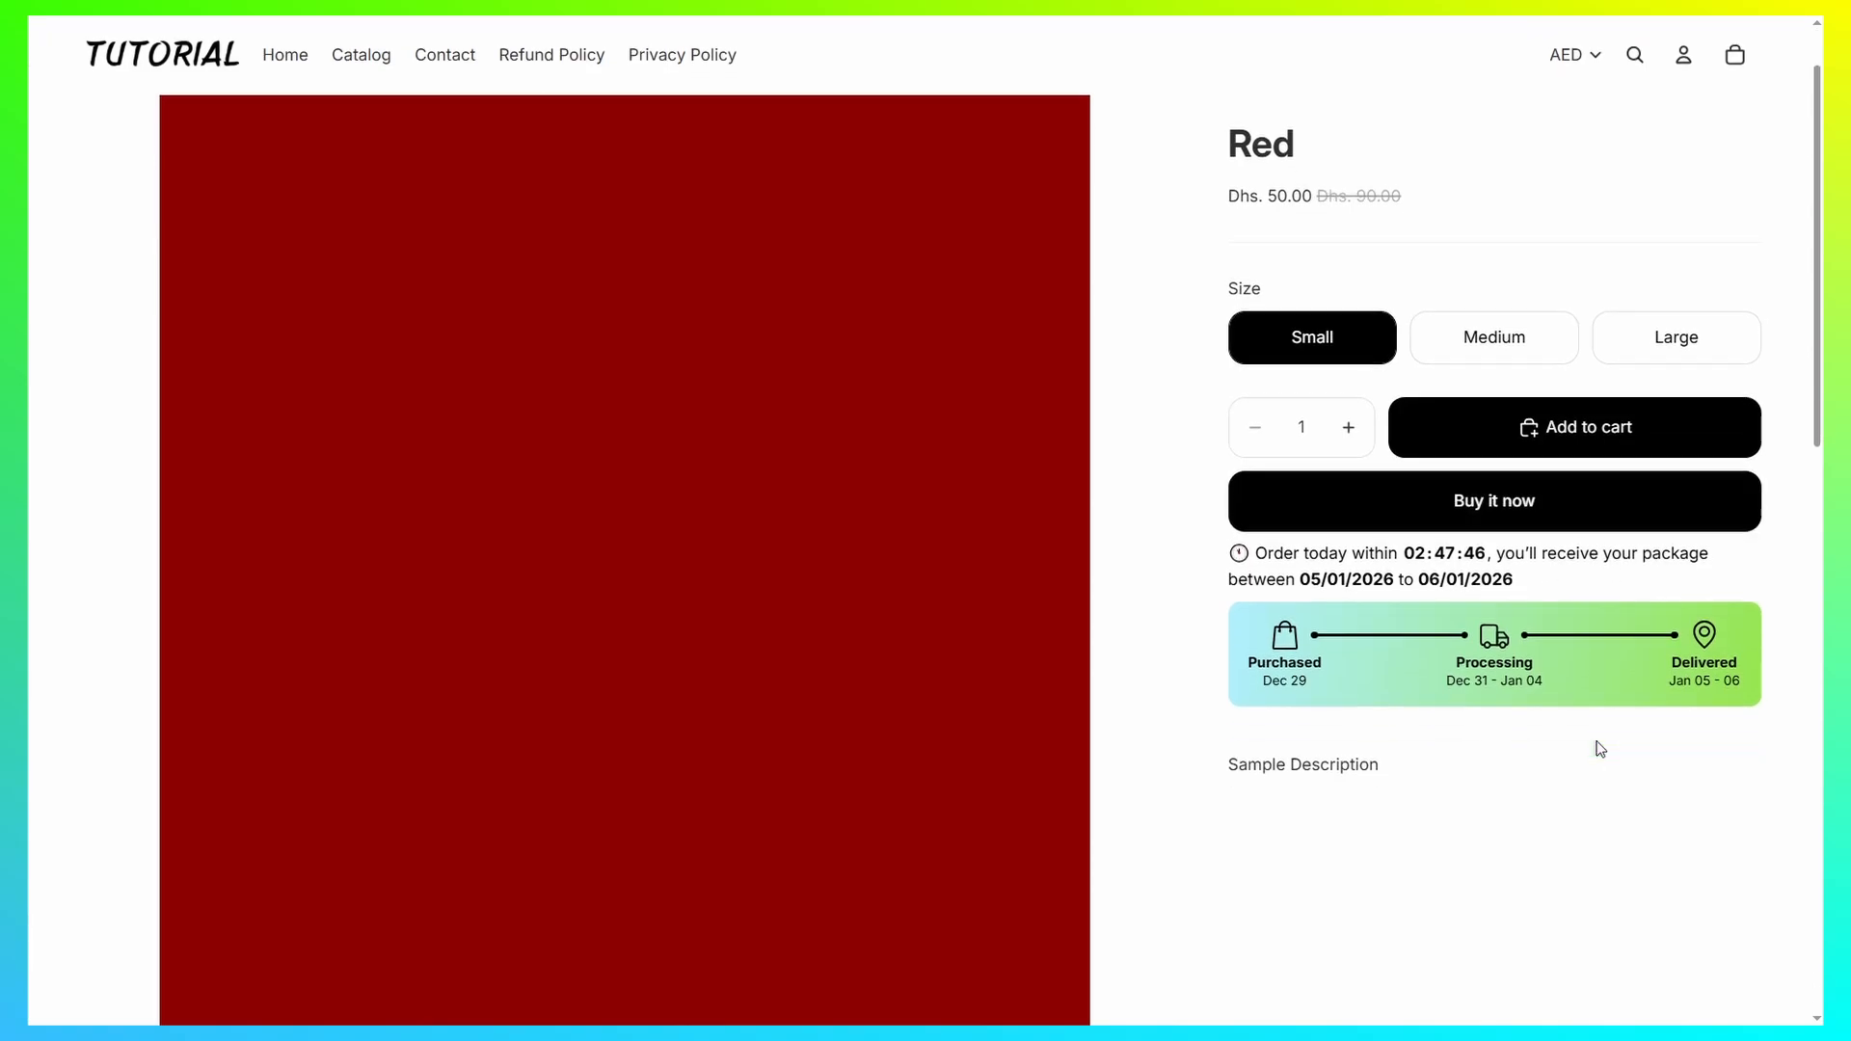
{"action": "scroll", "coordinate": [1589, 737], "scroll_direction": "up", "scroll_amount": 2}
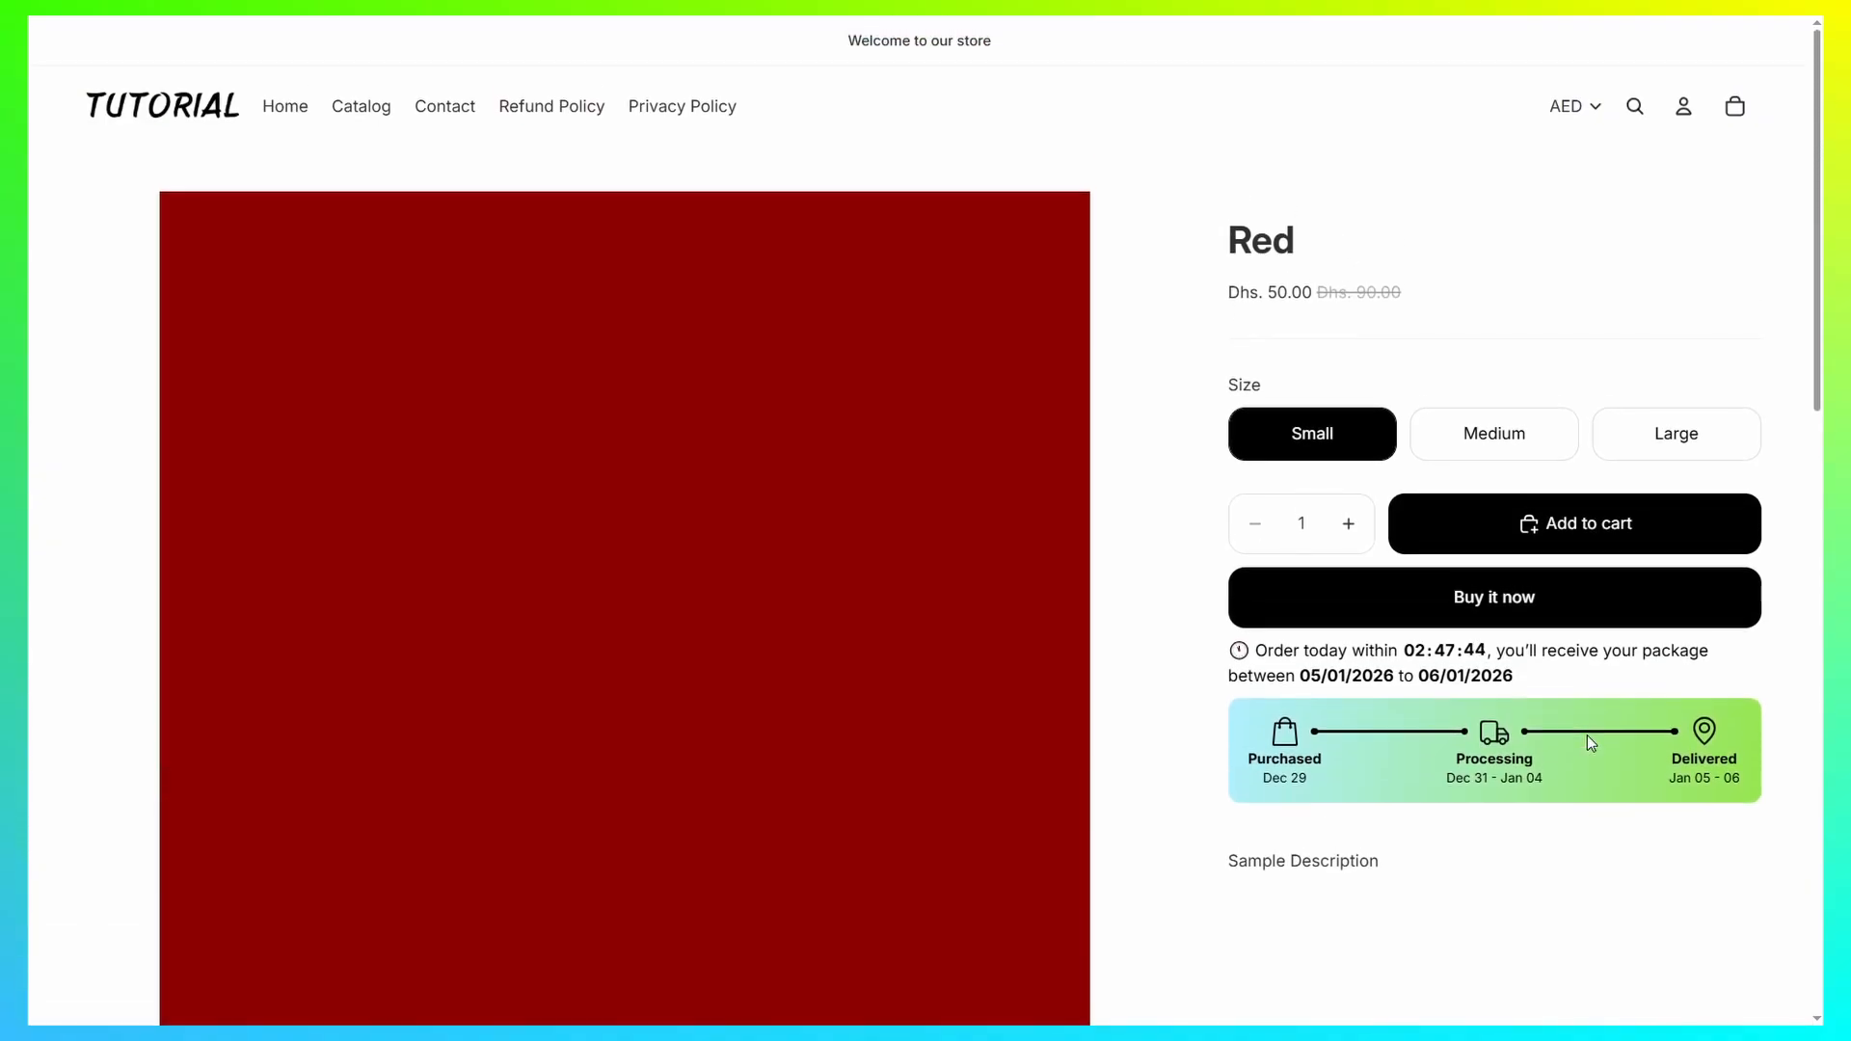